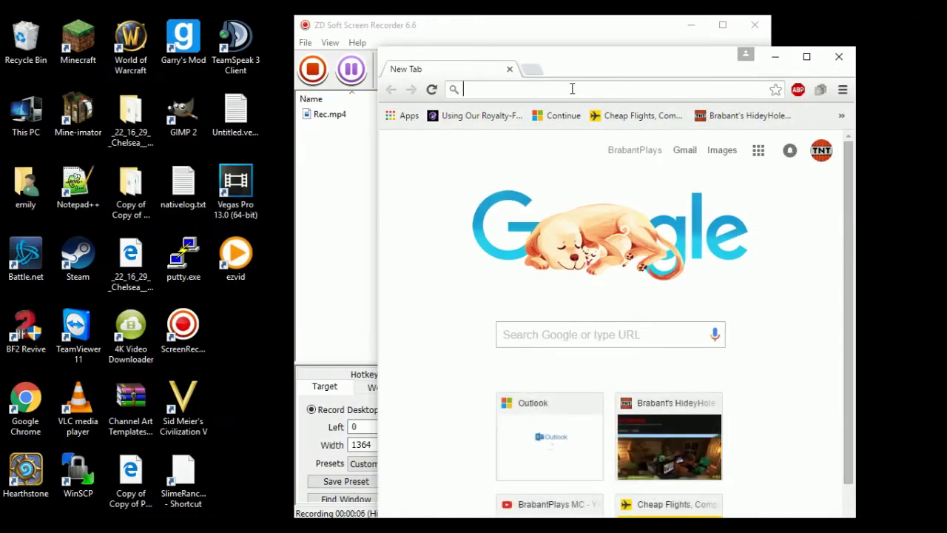
Step: Put the cursor in Chrome's new-tab address bar to begin searching for ezvid
{"action": "left_click", "coordinate": [568, 89]}
Step: Search for 'ez' and open the official ezvid website from the results
{"action": "type", "text": "ez"}
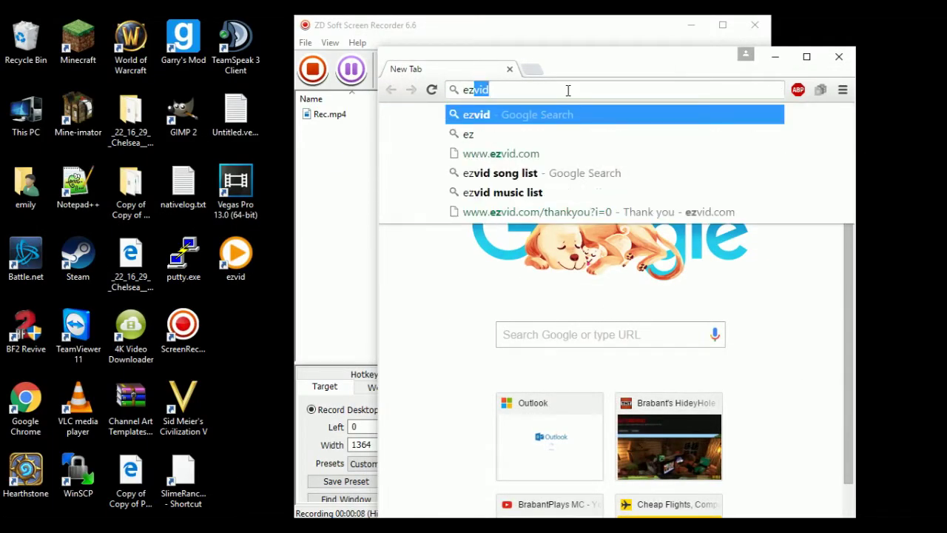
{"action": "key", "text": "Return"}
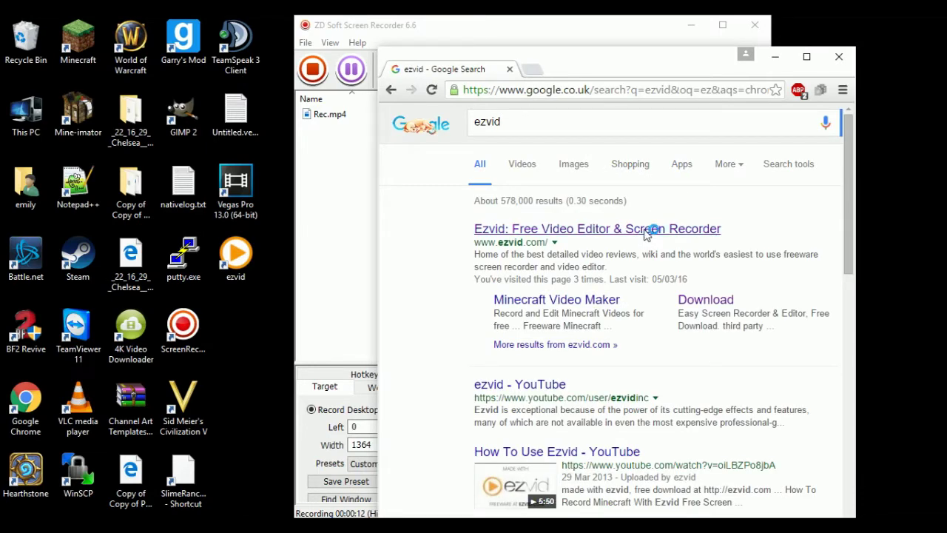
{"action": "left_click", "coordinate": [646, 231]}
Step: Browse to the ezvid download page, look it over, then close Chrome
{"action": "scroll", "coordinate": [644, 235], "scroll_direction": "down", "scroll_amount": 2}
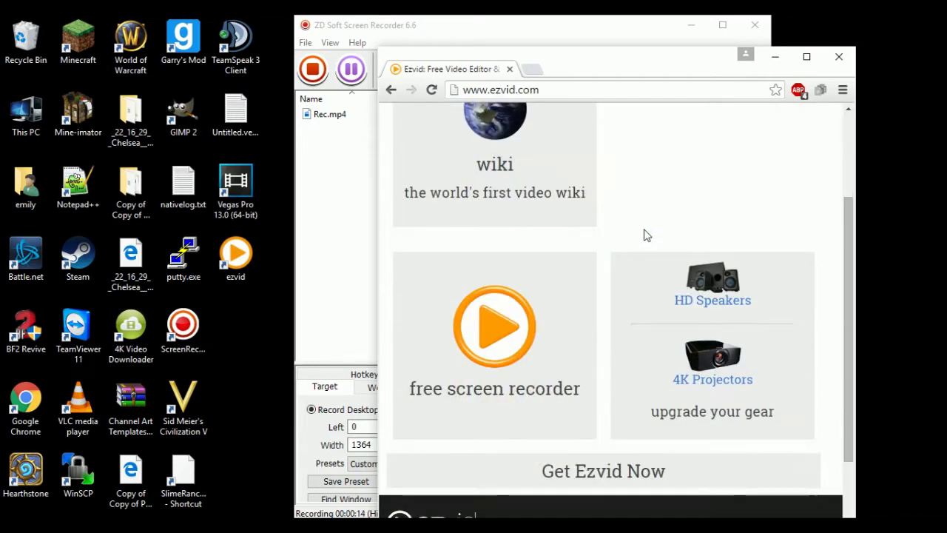
{"action": "left_click", "coordinate": [501, 322]}
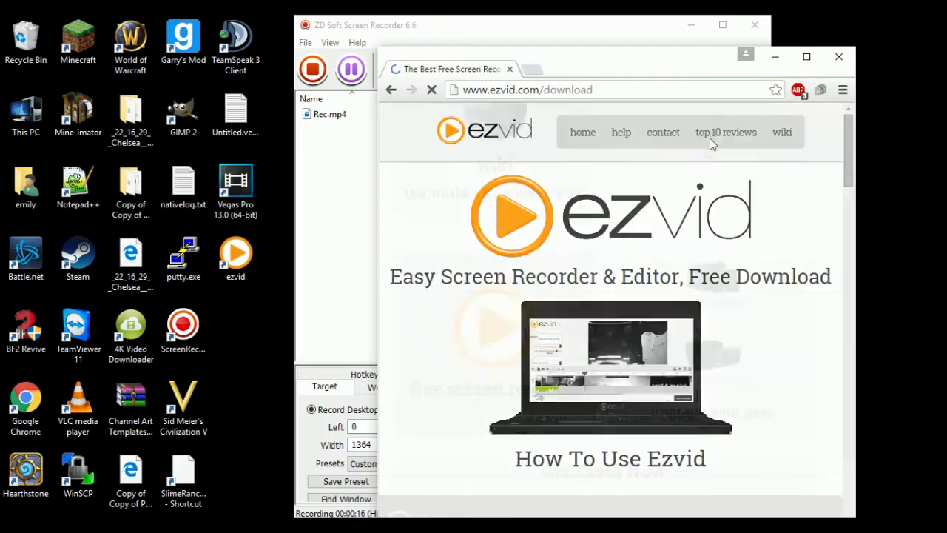
{"action": "scroll", "coordinate": [669, 300], "scroll_direction": "down", "scroll_amount": 12}
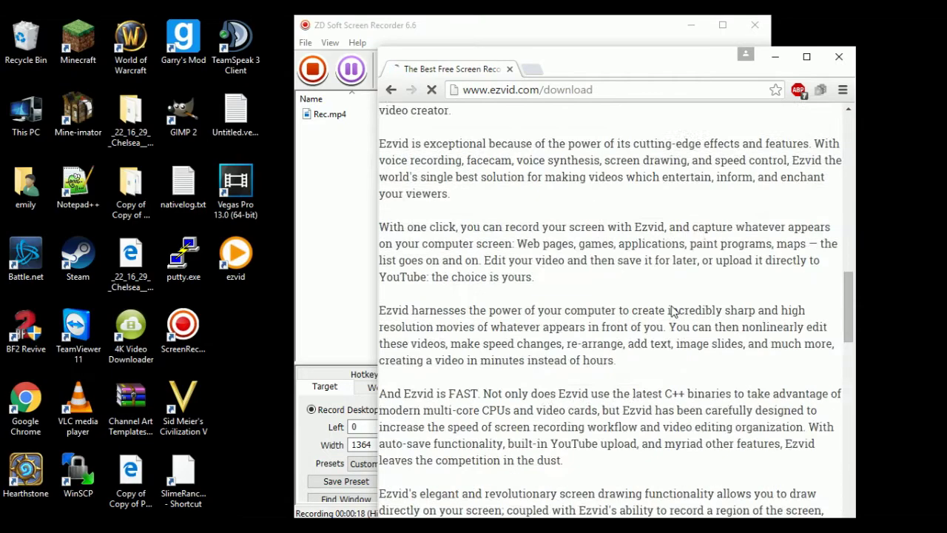
{"action": "scroll", "coordinate": [672, 311], "scroll_direction": "down", "scroll_amount": 10}
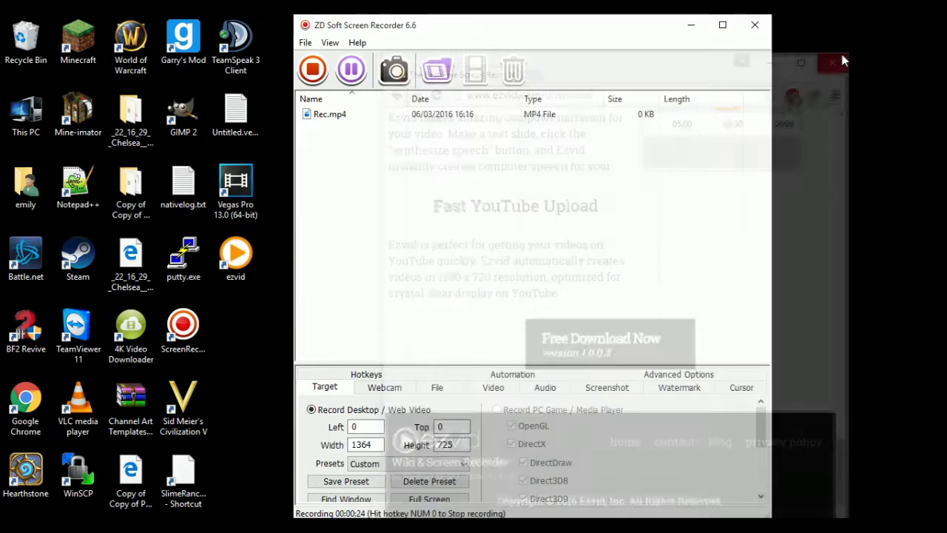
{"action": "left_click", "coordinate": [840, 56]}
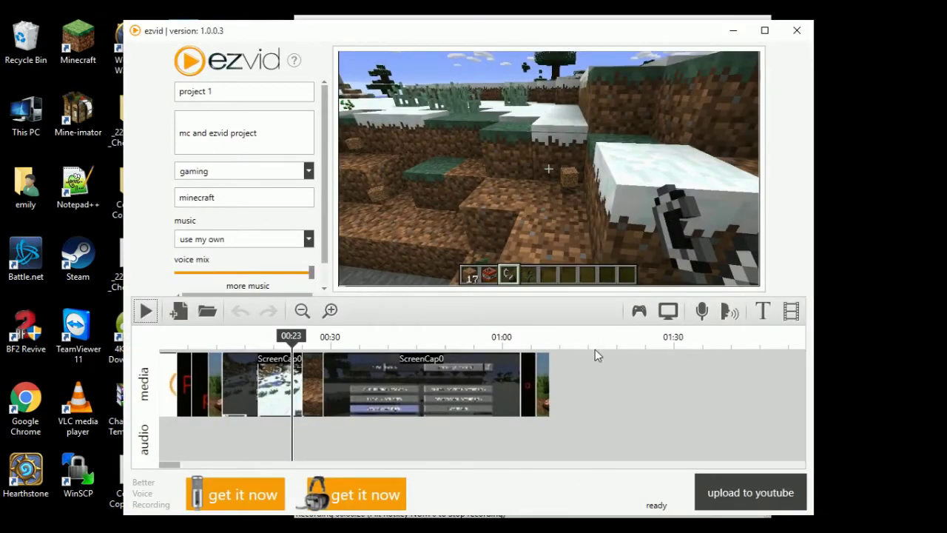
Step: Start a new ezvid project and title the video 'minecraft 1'
{"action": "left_click", "coordinate": [178, 311]}
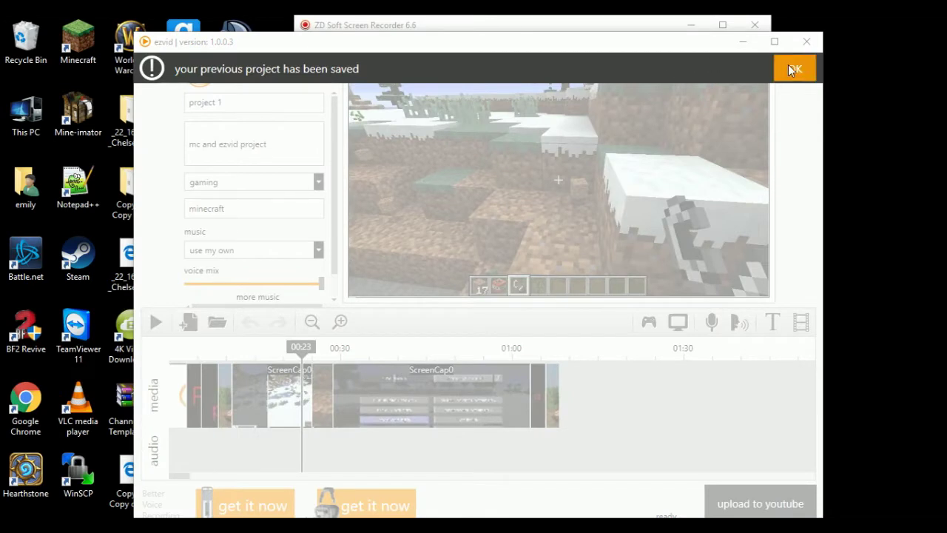
{"action": "left_click", "coordinate": [788, 68]}
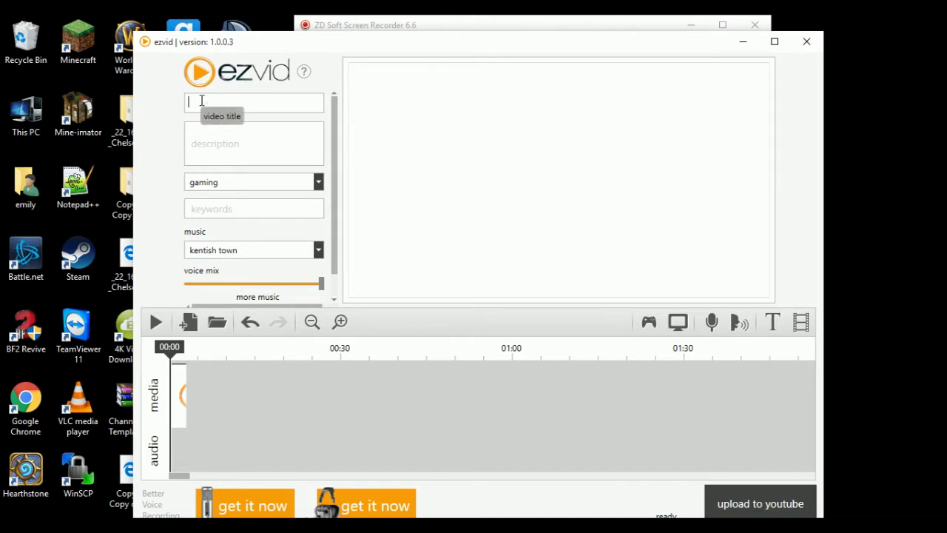
{"action": "type", "text": "minecraft 1"}
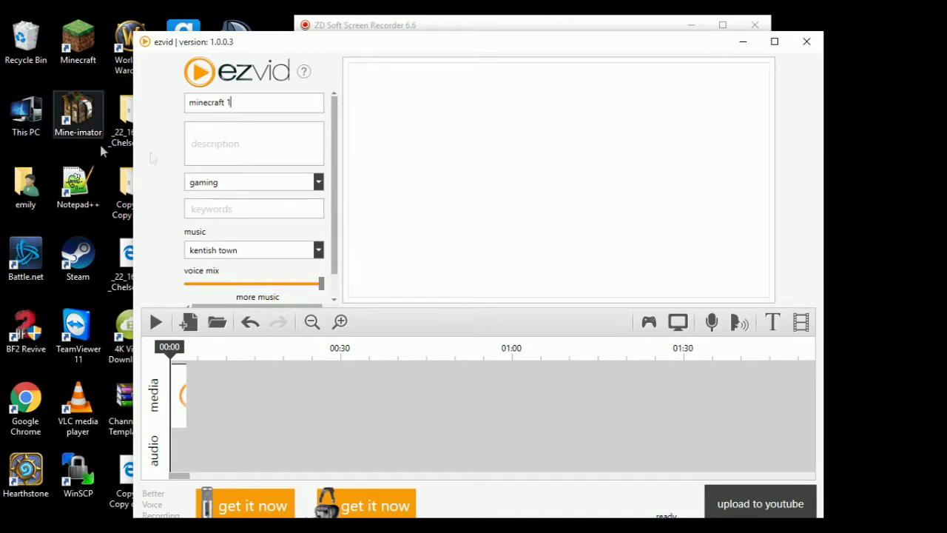
Step: Enter the video description 'recoring mc with ezvid'
{"action": "left_click", "coordinate": [216, 144]}
{"action": "type", "text": "recoring mc with ezvid"}
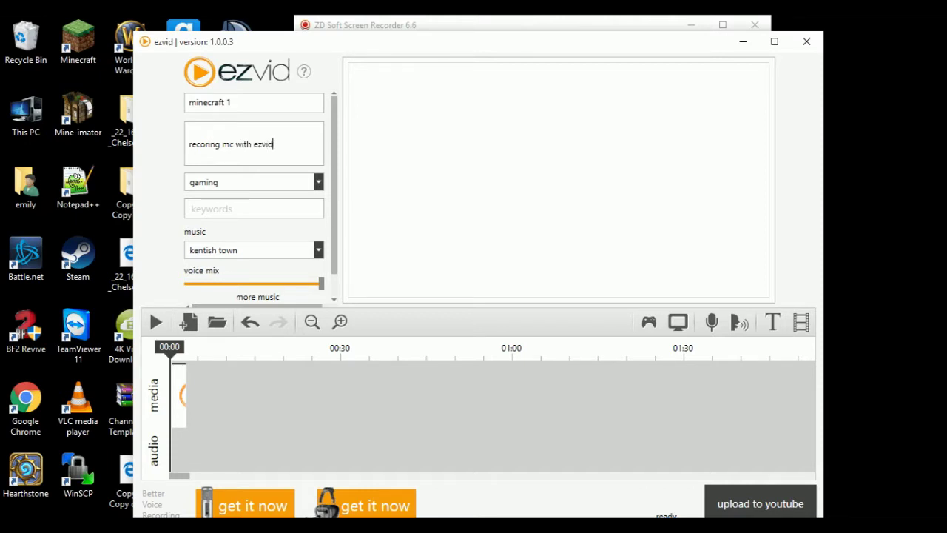
{"action": "left_click", "coordinate": [242, 181]}
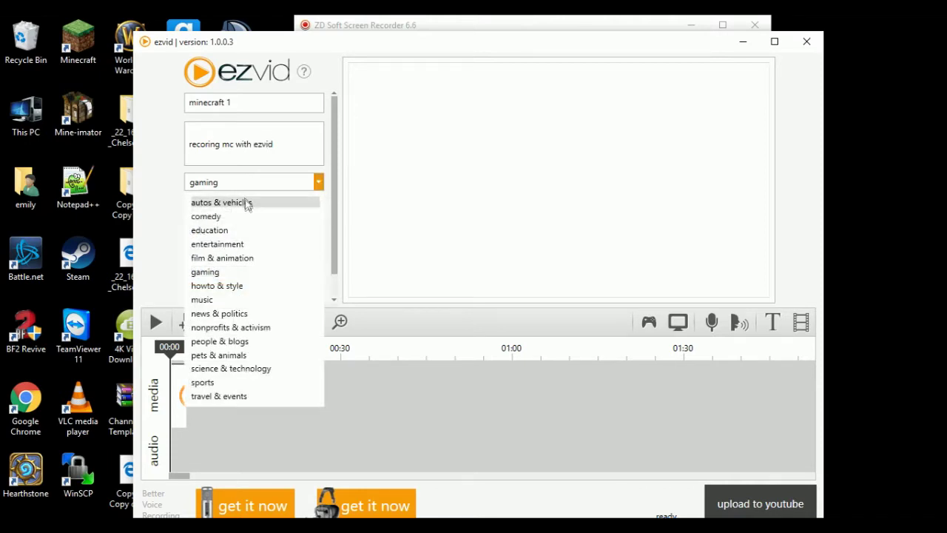
Step: Leave the category on gaming, tag the video 'minecraft', and choose 'silent machine' background music
{"action": "left_click", "coordinate": [235, 273]}
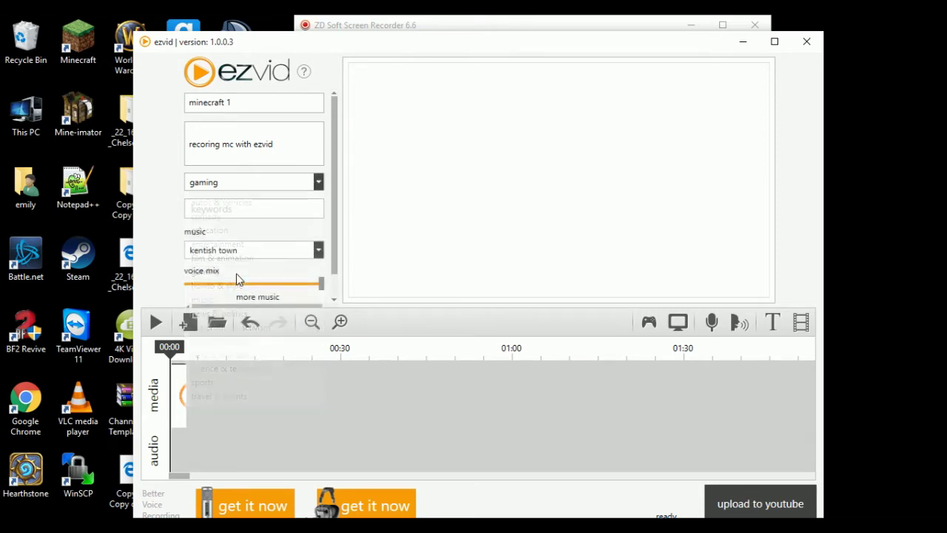
{"action": "left_click", "coordinate": [260, 210]}
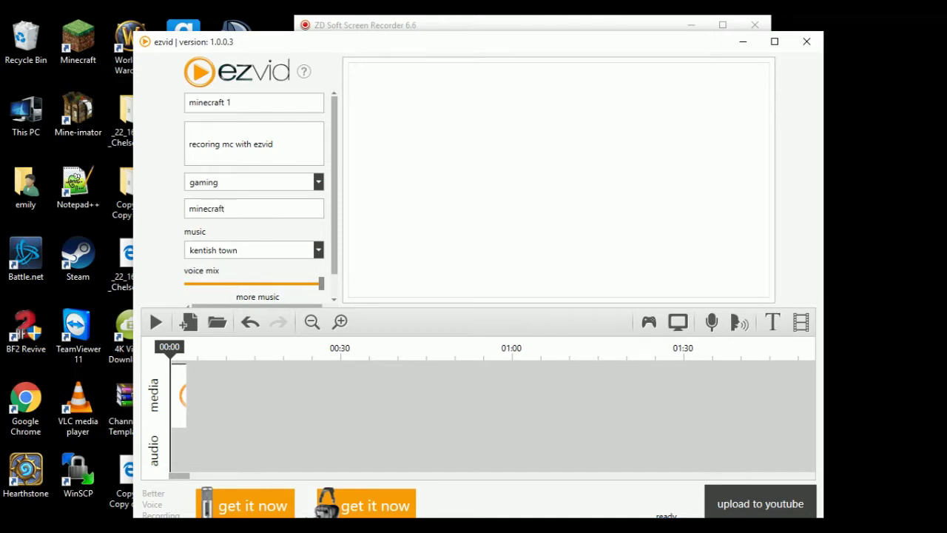
{"action": "left_click", "coordinate": [245, 251]}
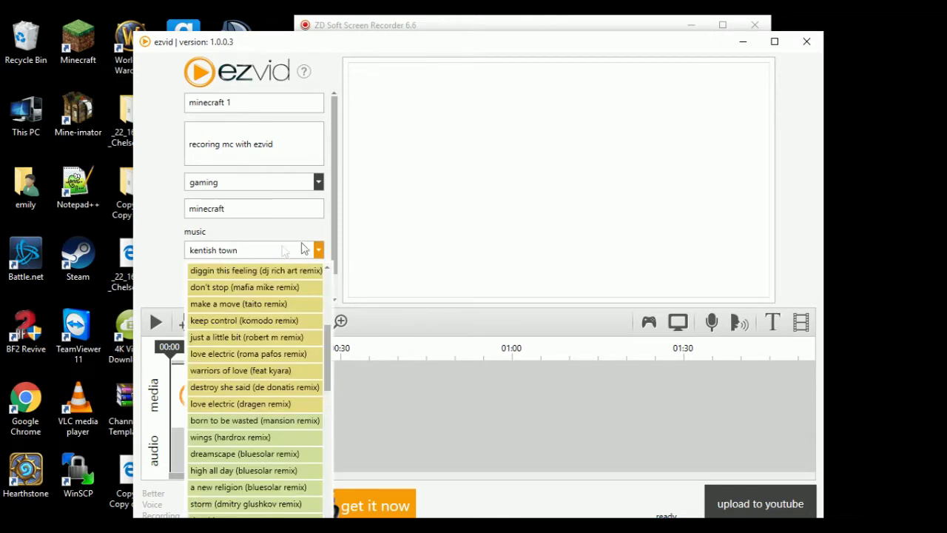
{"action": "left_click", "coordinate": [326, 279]}
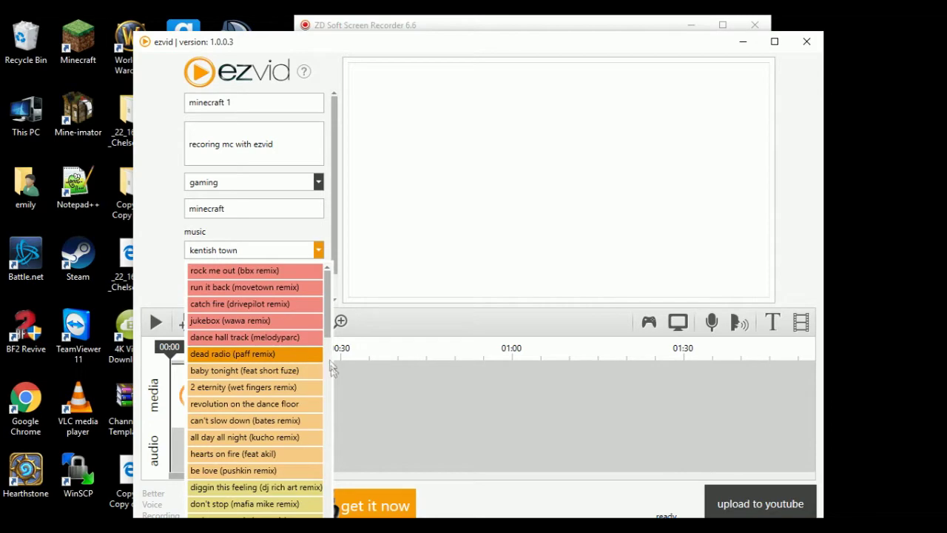
{"action": "scroll", "coordinate": [326, 354], "scroll_direction": "down", "scroll_amount": 10}
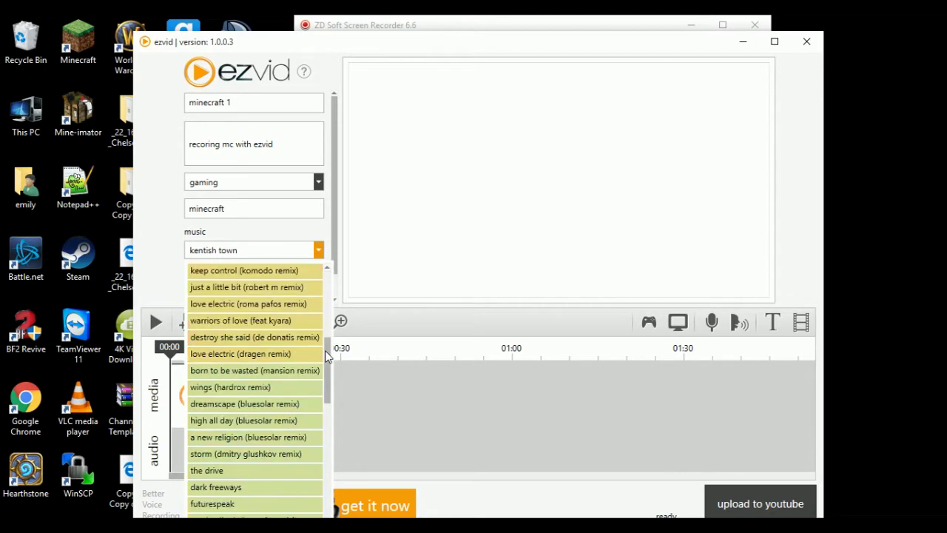
{"action": "left_click_drag", "start_coordinate": [323, 422], "coordinate": [327, 490]}
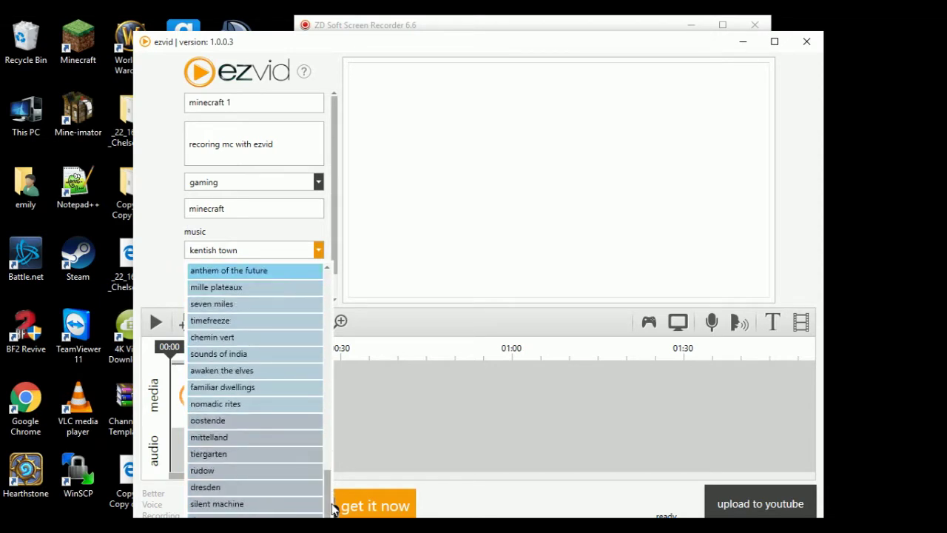
{"action": "left_click", "coordinate": [311, 504]}
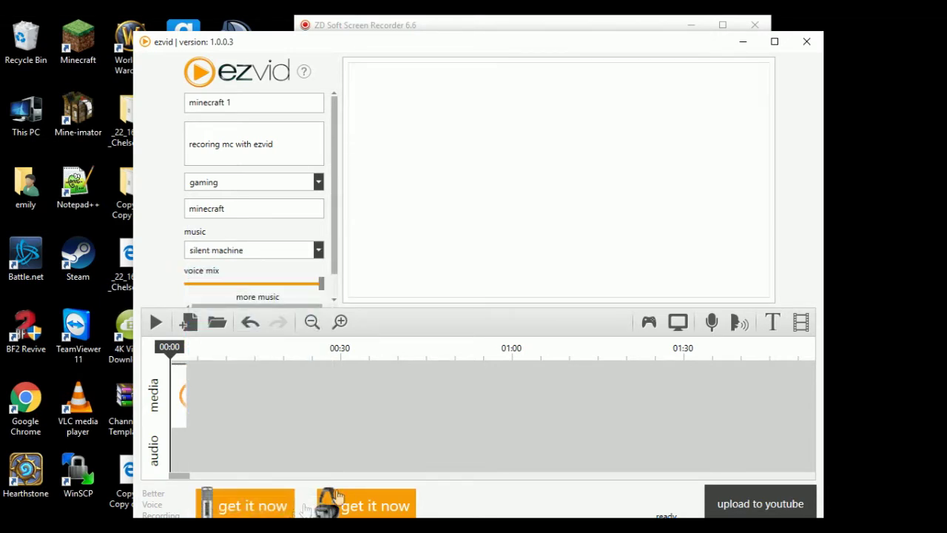
{"action": "left_click", "coordinate": [319, 250]}
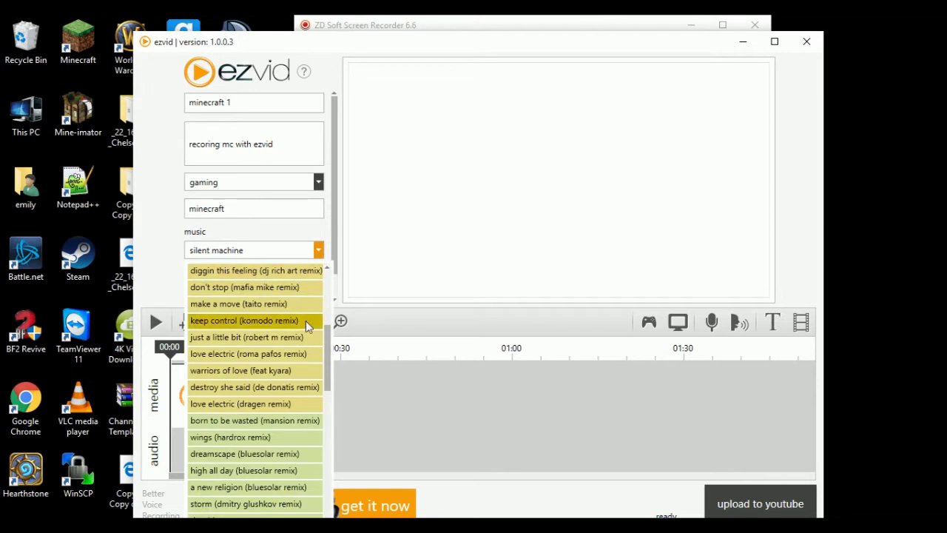
{"action": "left_click_drag", "start_coordinate": [326, 311], "coordinate": [322, 472]}
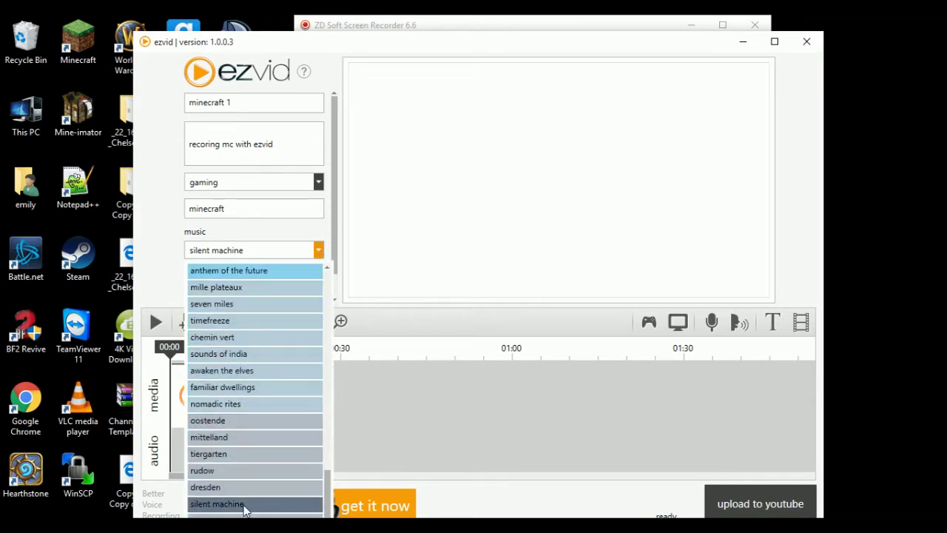
{"action": "left_click", "coordinate": [222, 517]}
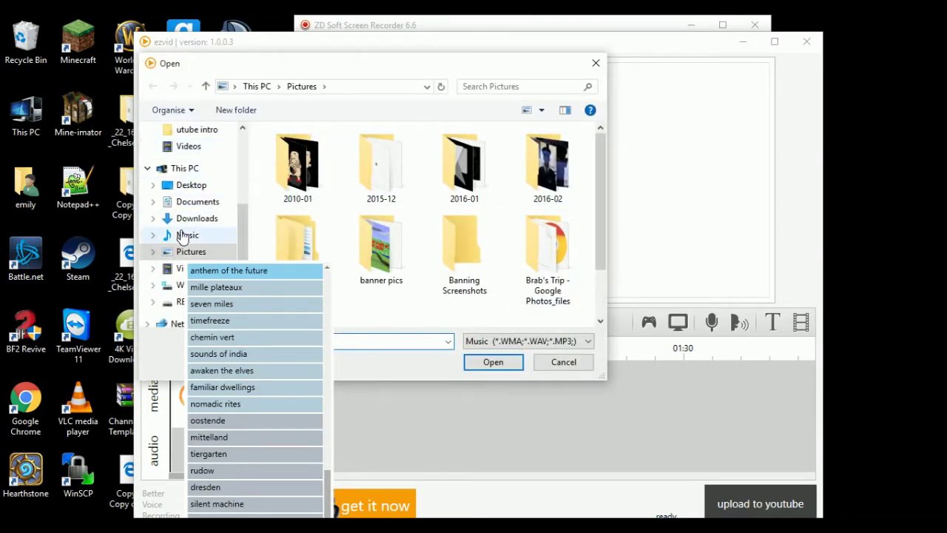
{"action": "left_click", "coordinate": [184, 235]}
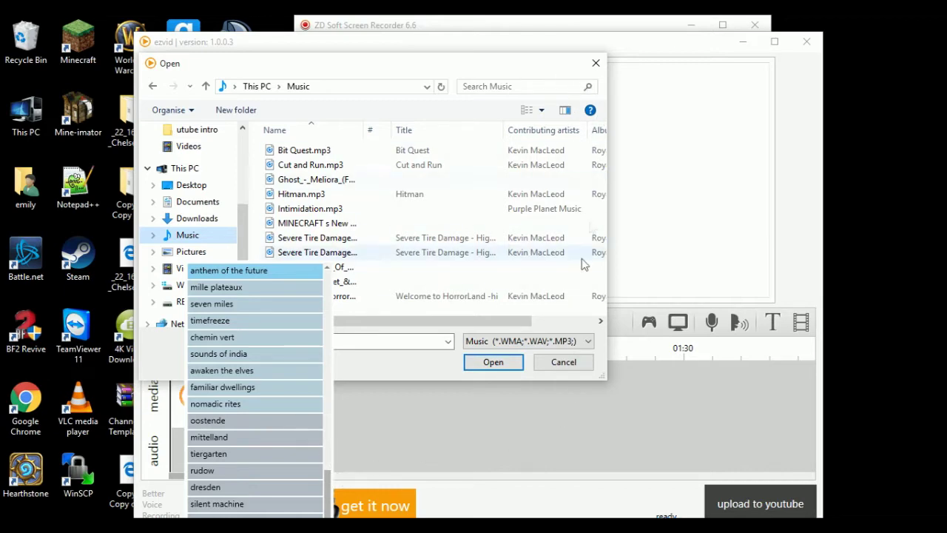
{"action": "left_click", "coordinate": [551, 366]}
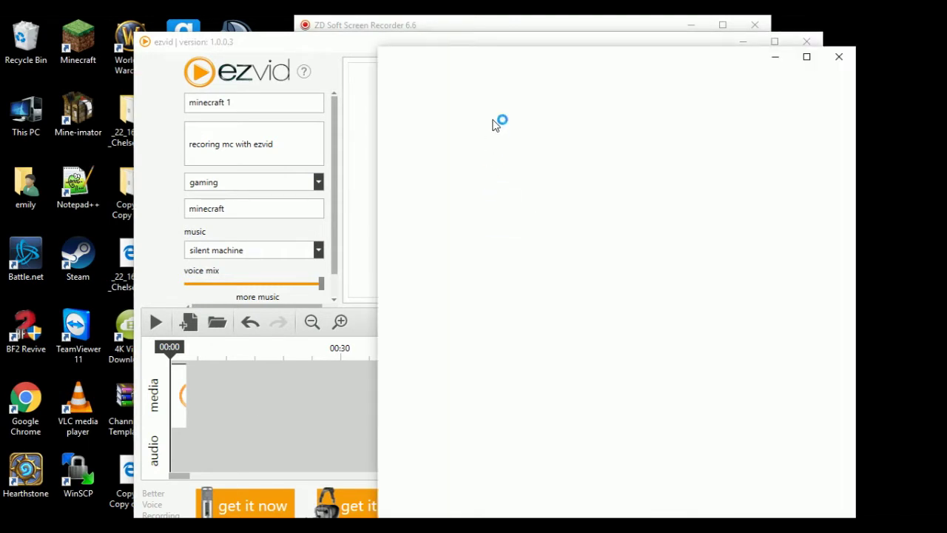
{"action": "type", "text": "s"}
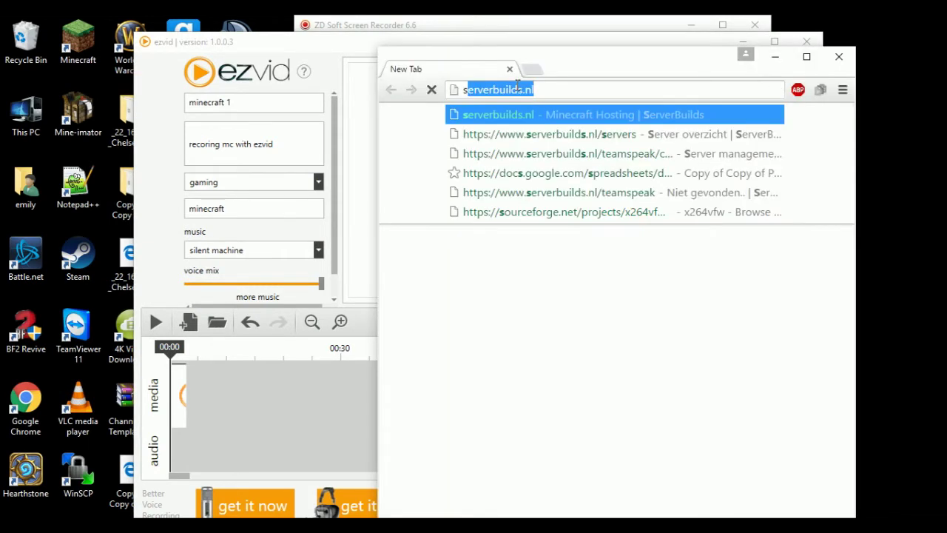
{"action": "type", "text": "ile"}
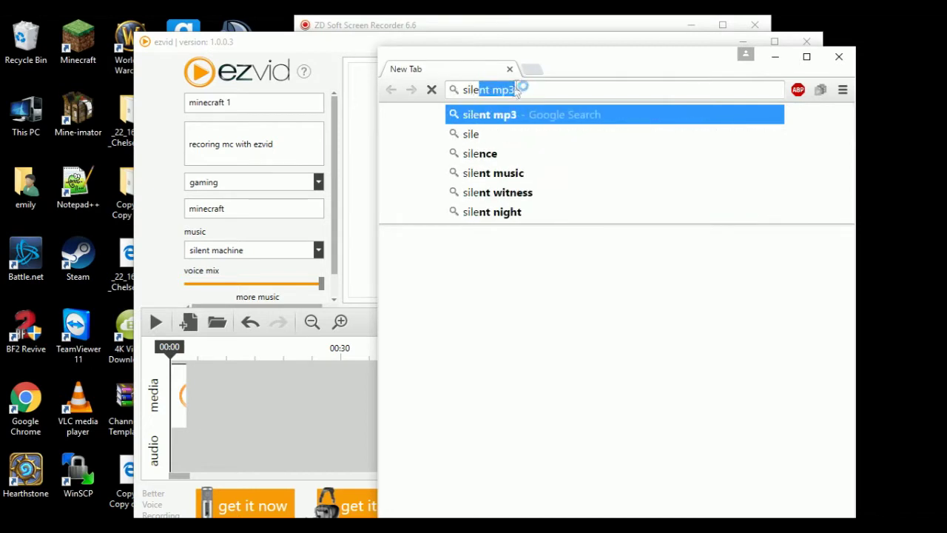
{"action": "key", "text": "Return"}
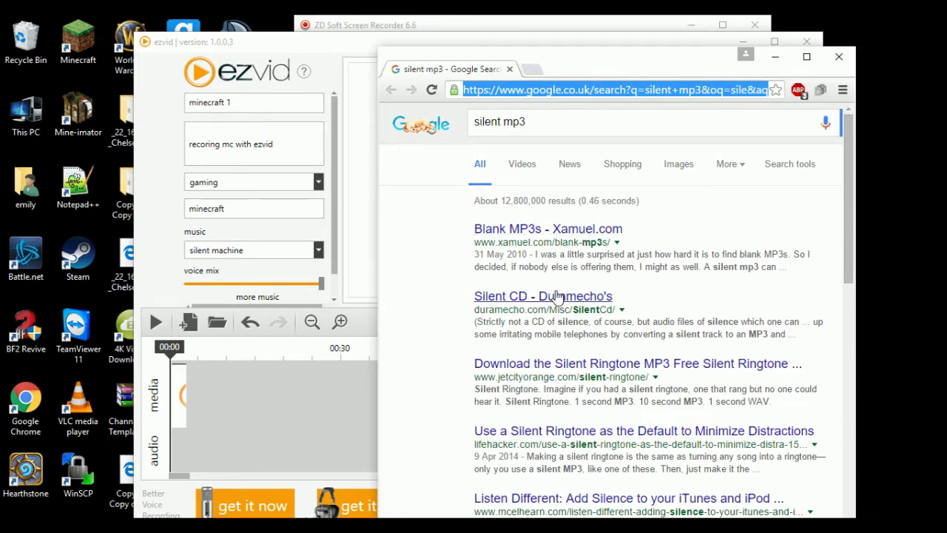
{"action": "scroll", "coordinate": [556, 298], "scroll_direction": "down", "scroll_amount": 1}
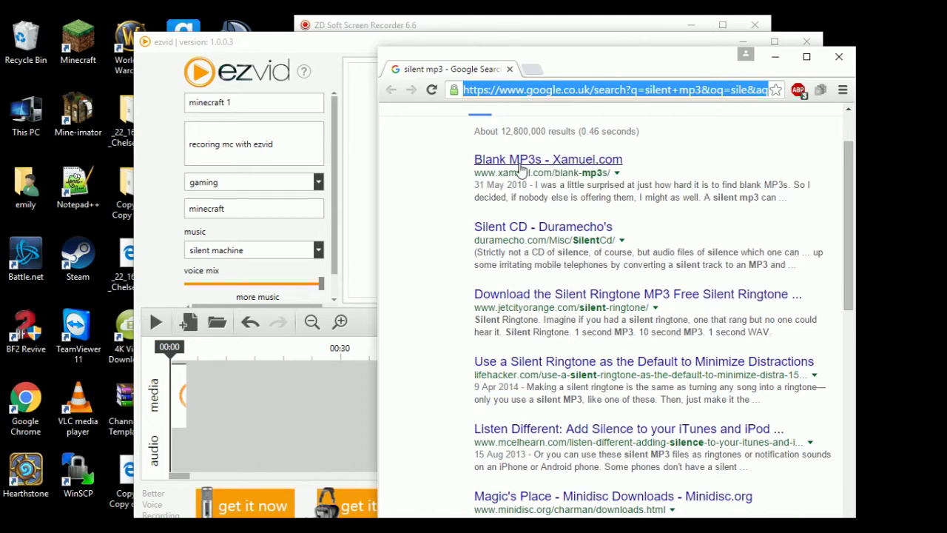
{"action": "left_click", "coordinate": [841, 58]}
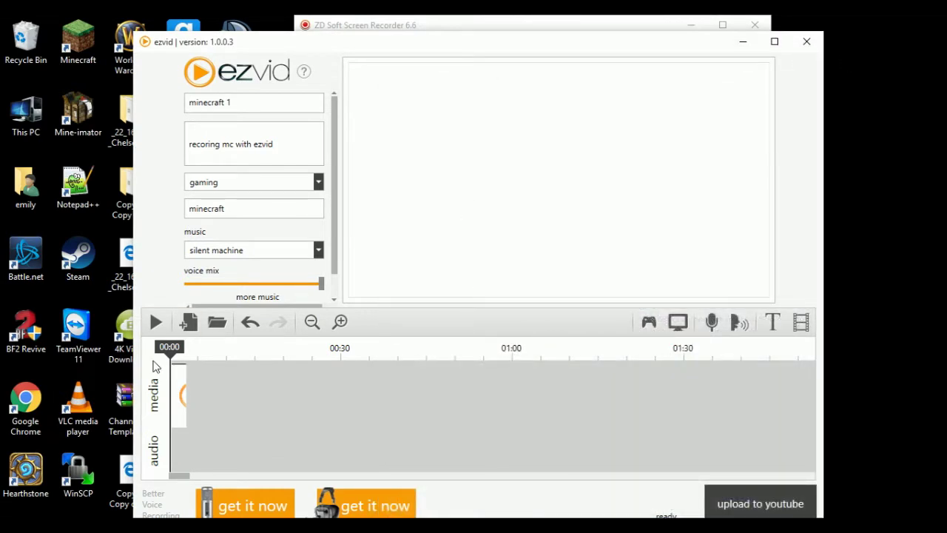
Step: Preview the project, then insert 'Utube banner.png' from the banner pics folder and view it at 00:04
{"action": "left_click", "coordinate": [156, 323]}
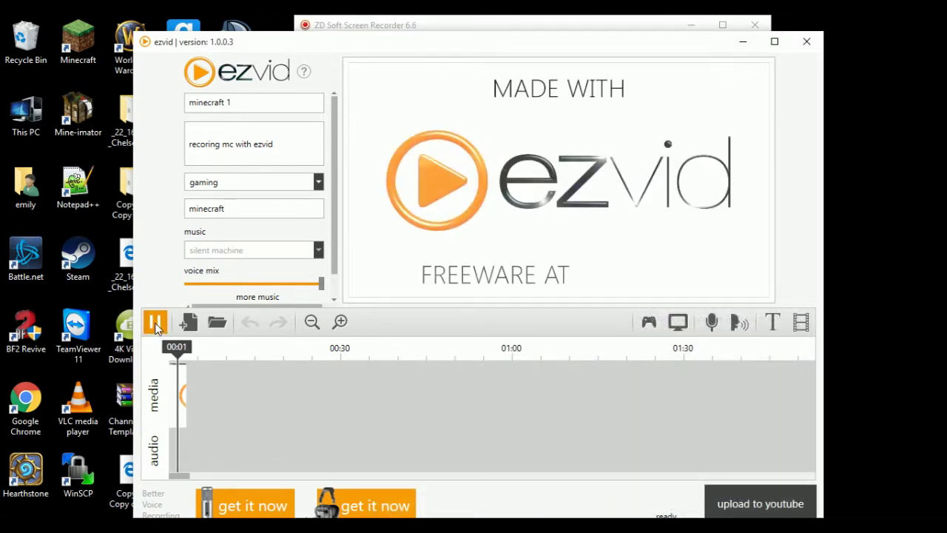
{"action": "left_click", "coordinate": [156, 323]}
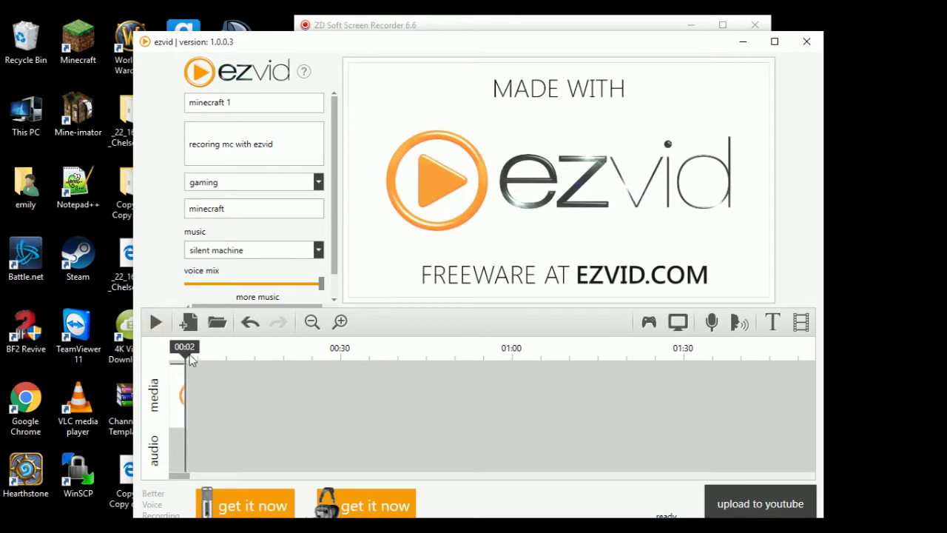
{"action": "left_click", "coordinate": [801, 321]}
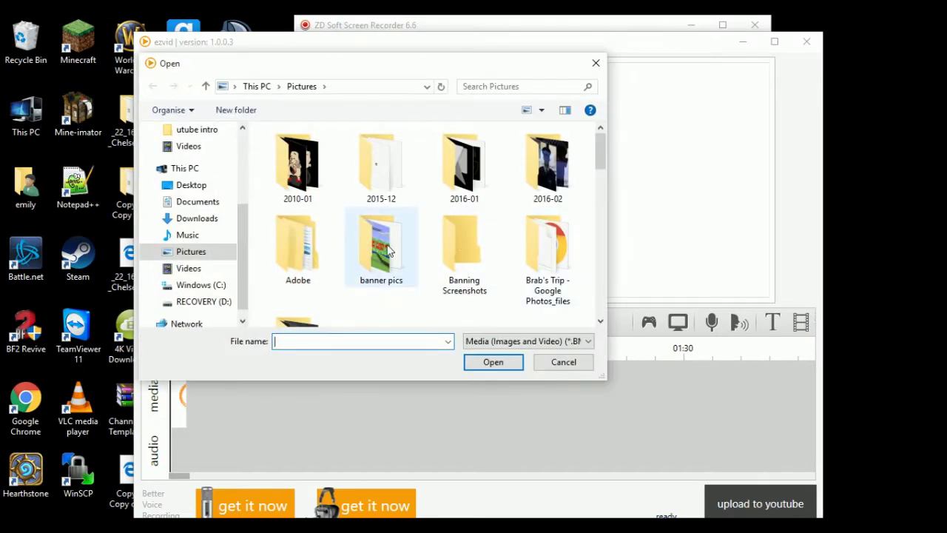
{"action": "double_click", "coordinate": [385, 248]}
{"action": "scroll", "coordinate": [385, 248], "scroll_direction": "down", "scroll_amount": 3}
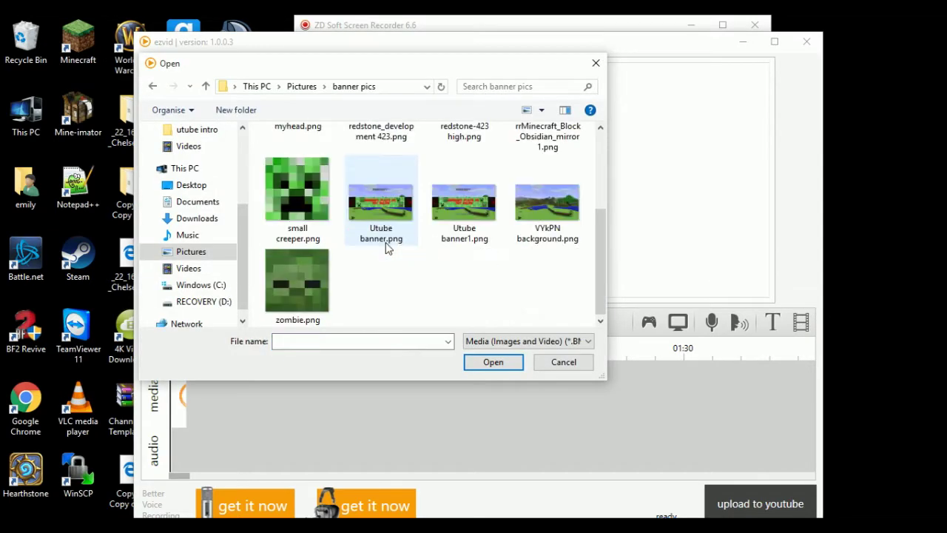
{"action": "double_click", "coordinate": [380, 214]}
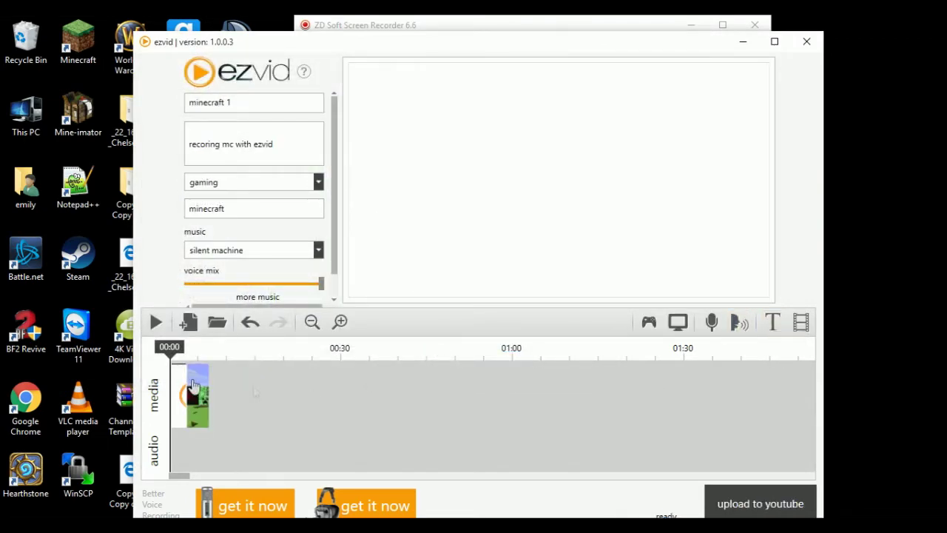
{"action": "left_click", "coordinate": [198, 354]}
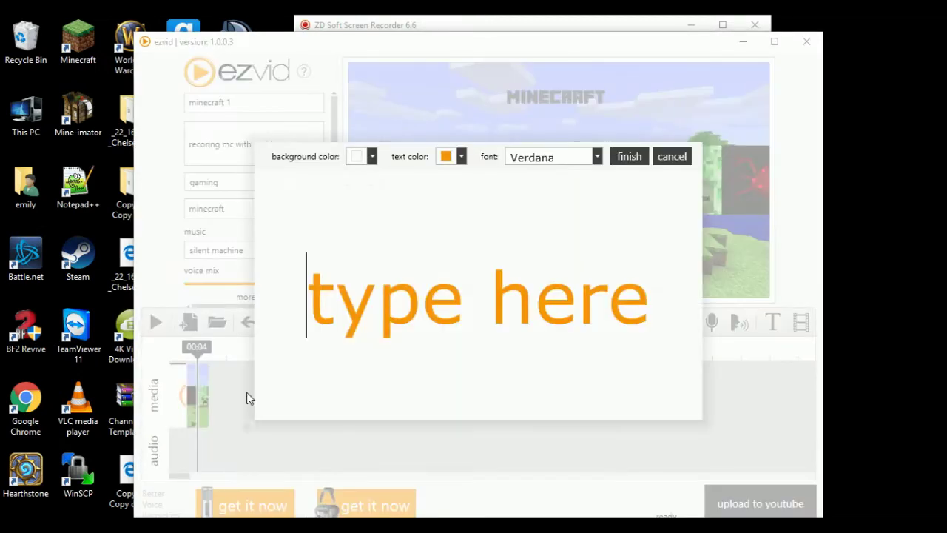
Step: Style the title slide with a black background and red Quicksand text
{"action": "left_click", "coordinate": [371, 156]}
{"action": "left_click", "coordinate": [359, 176]}
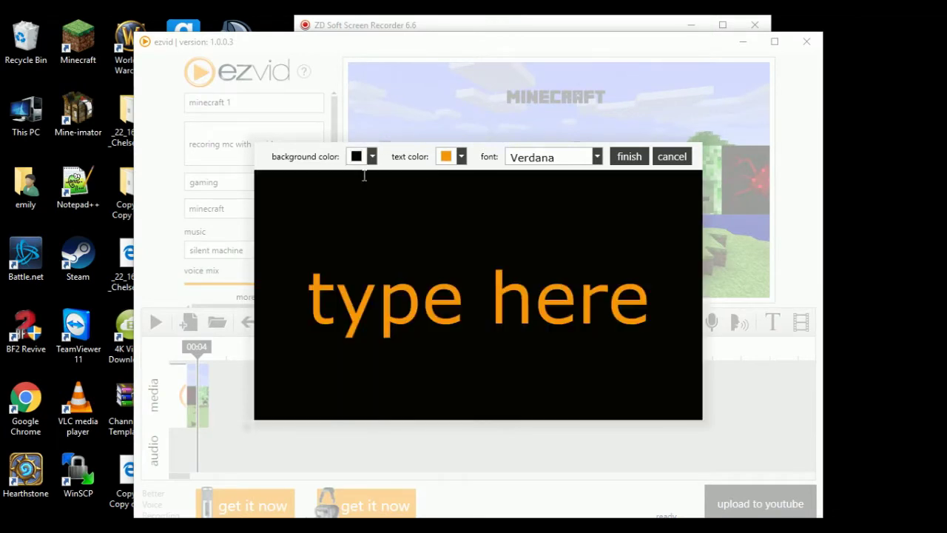
{"action": "left_click", "coordinate": [461, 157]}
{"action": "left_click", "coordinate": [447, 187]}
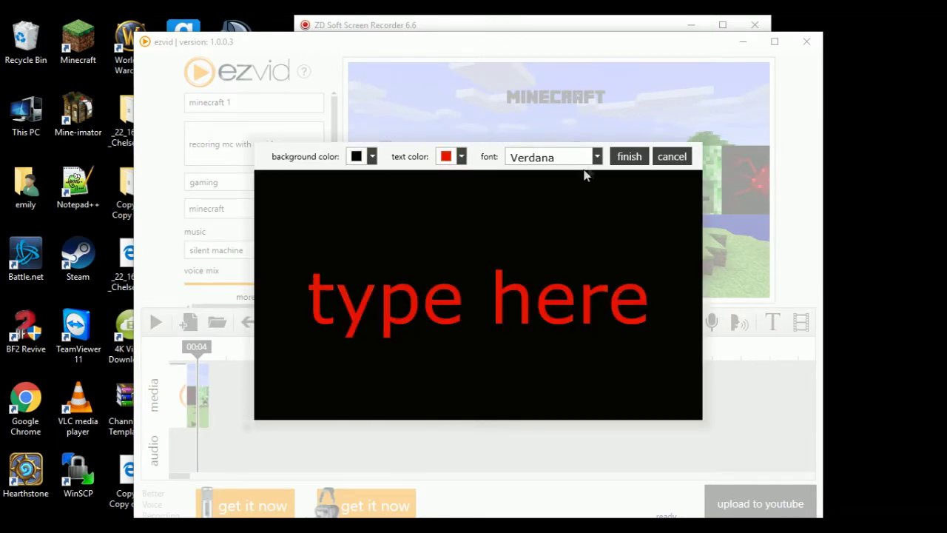
{"action": "left_click", "coordinate": [588, 162]}
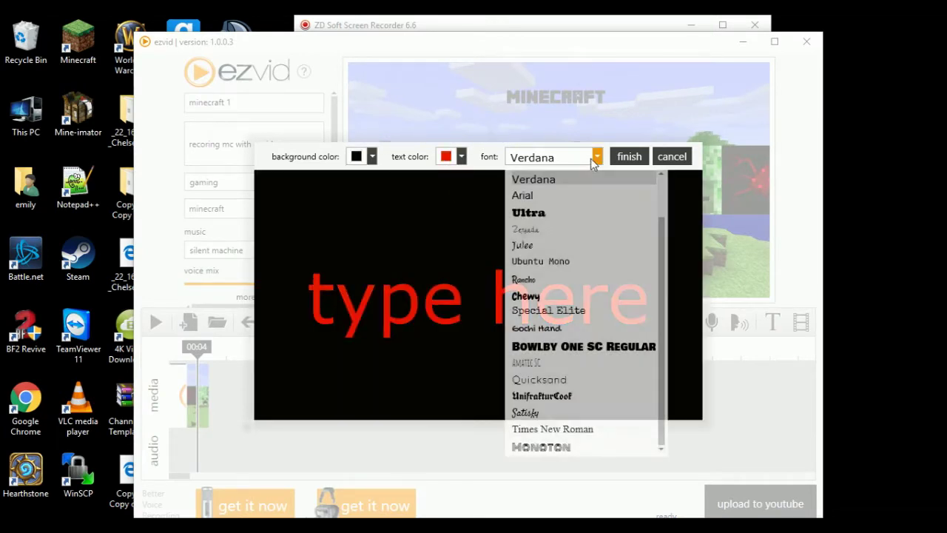
{"action": "left_click", "coordinate": [569, 380]}
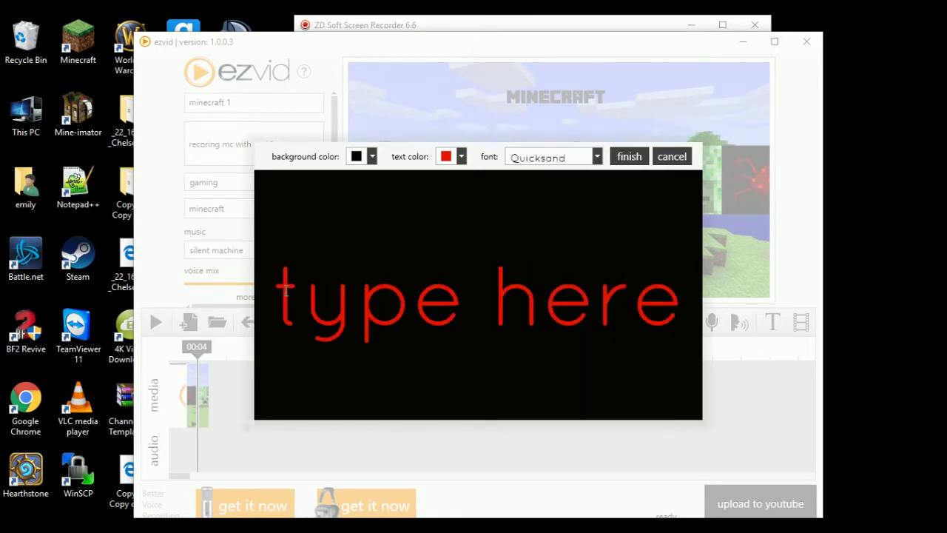
Step: Replace 'type here' with 'ezvid and mc' / 'recording help' on two lines and finish the slide
{"action": "left_click_drag", "start_coordinate": [285, 290], "coordinate": [679, 291]}
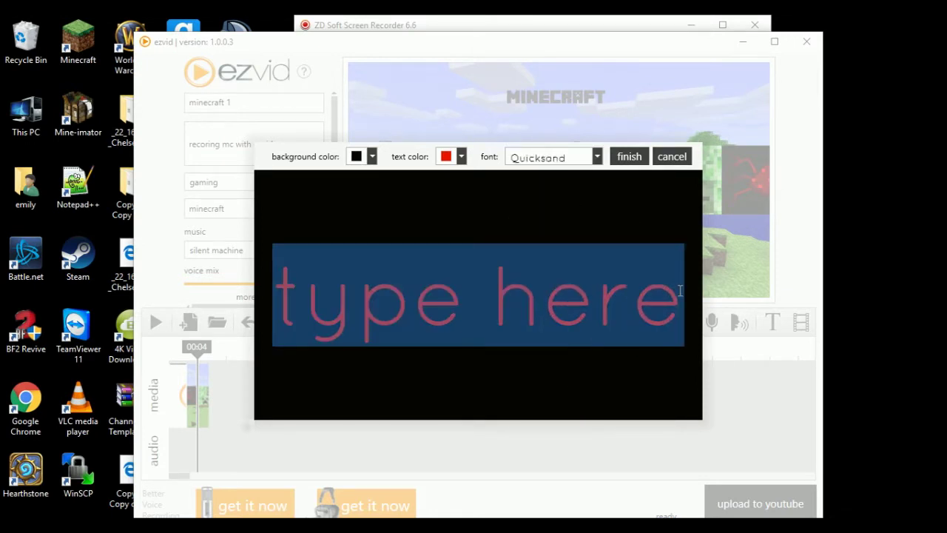
{"action": "type", "text": "ezvid and "}
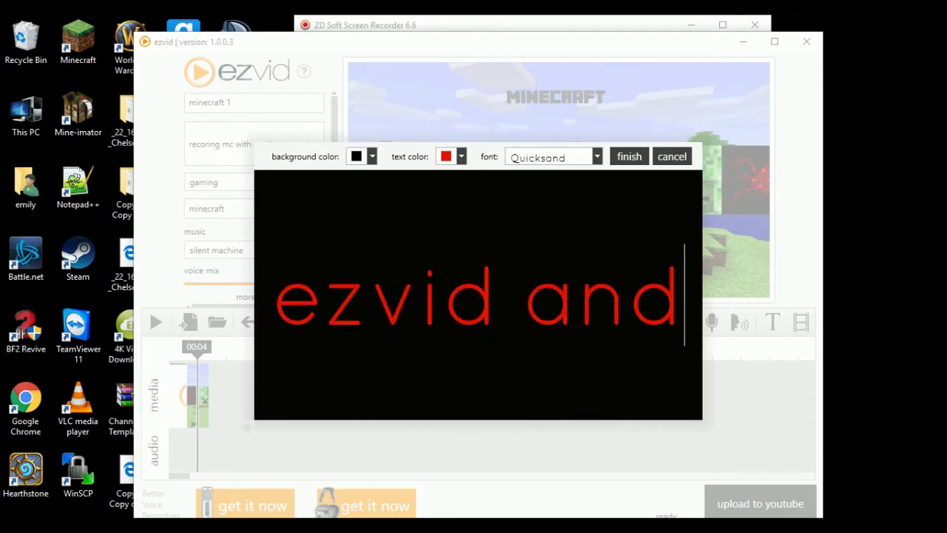
{"action": "type", "text": "mc"}
{"action": "key", "text": "Return"}
{"action": "type", "text": "r"}
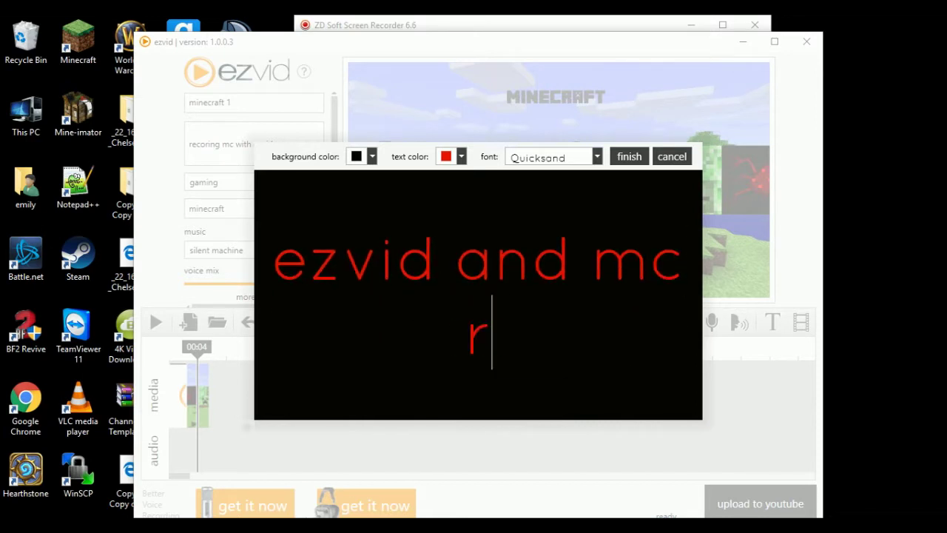
{"action": "type", "text": "ecording hel"}
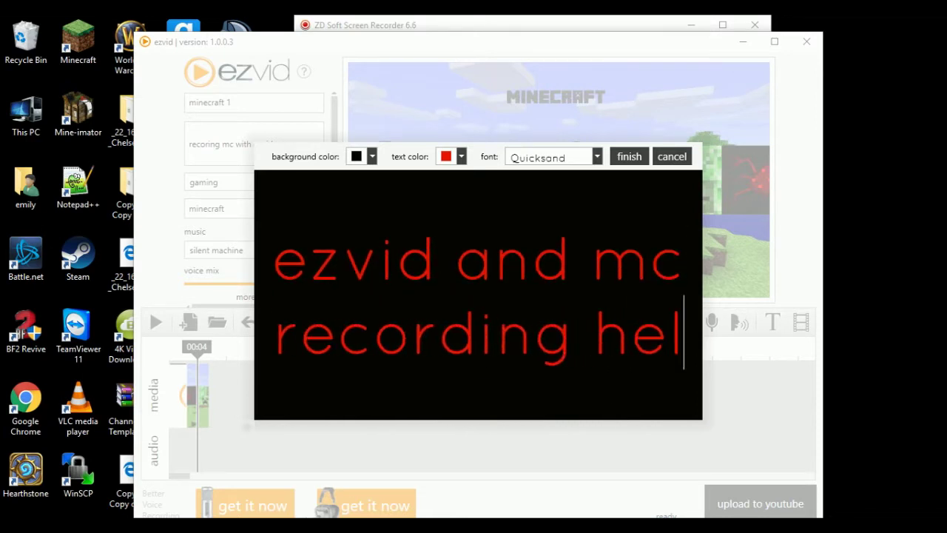
{"action": "type", "text": "p"}
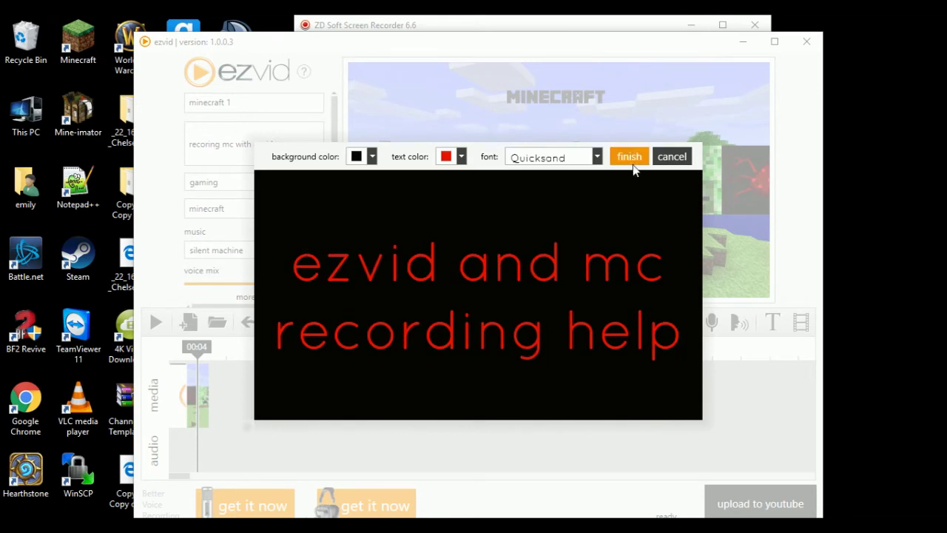
{"action": "left_click", "coordinate": [630, 157]}
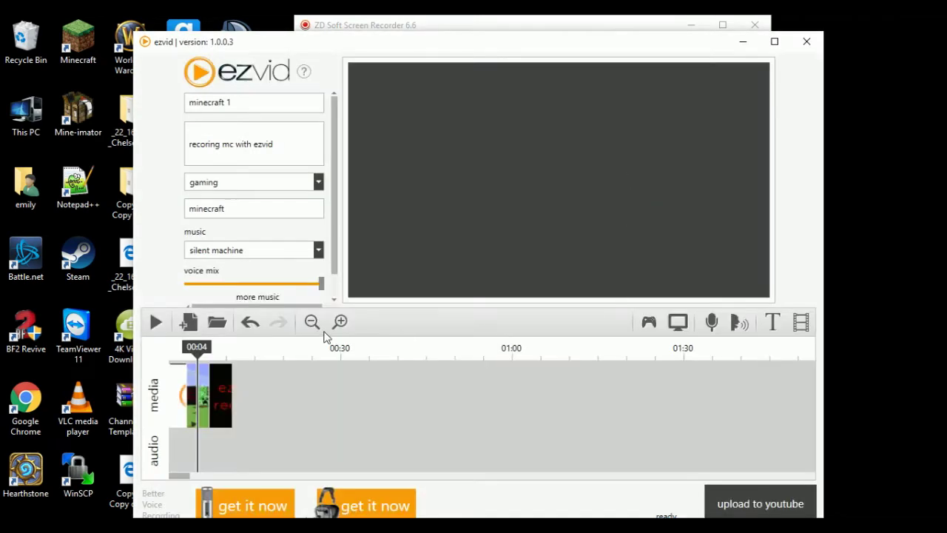
Step: Preview the project from the start, then change an option on the banner clip
{"action": "left_click", "coordinate": [228, 348]}
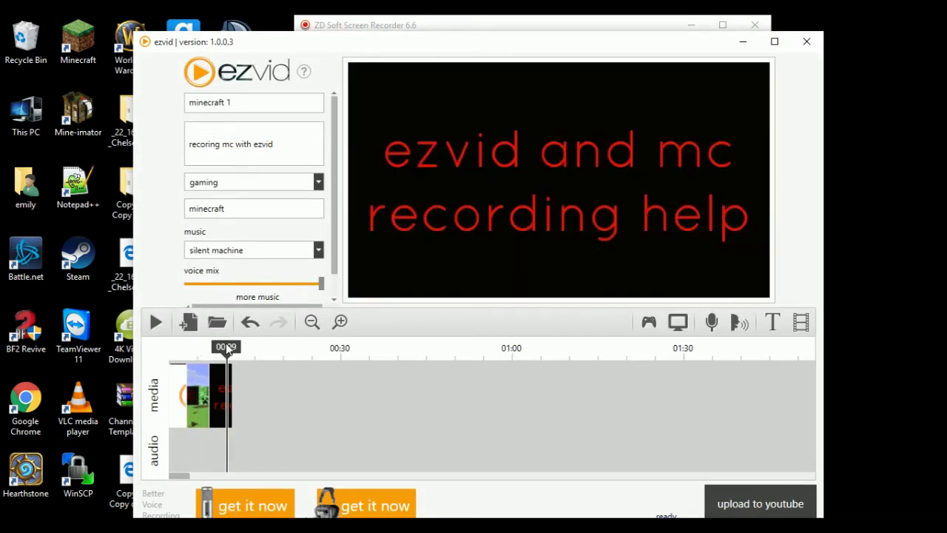
{"action": "left_click", "coordinate": [172, 348]}
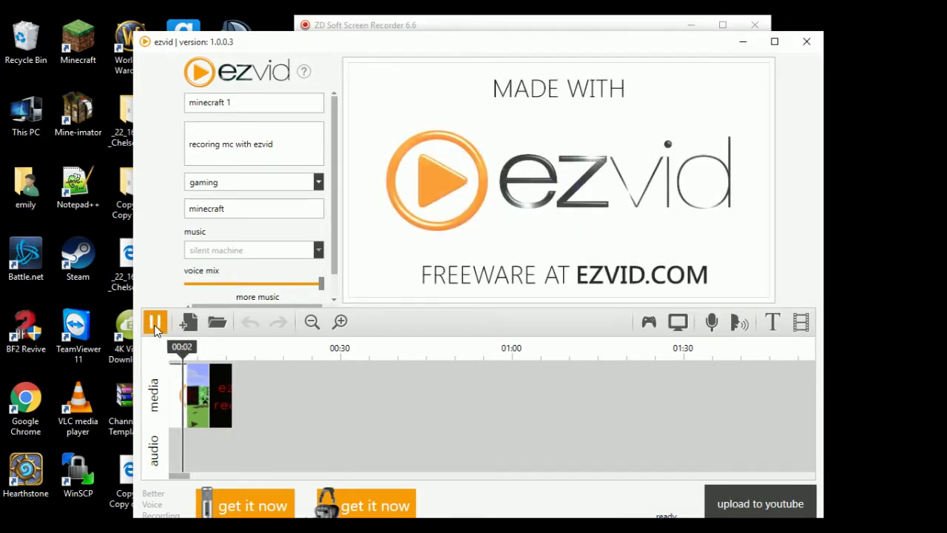
{"action": "left_click", "coordinate": [155, 325]}
{"action": "left_click", "coordinate": [195, 395]}
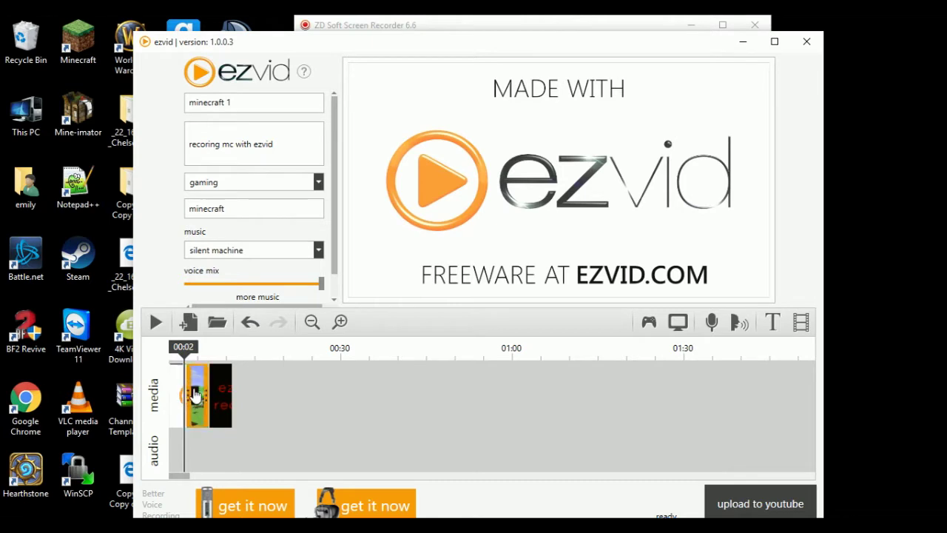
{"action": "right_click", "coordinate": [196, 383]}
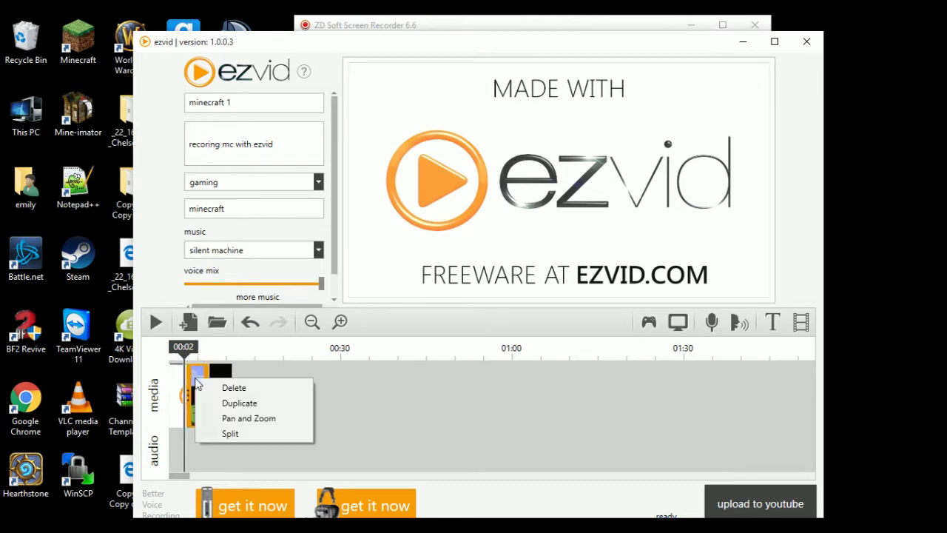
{"action": "left_click", "coordinate": [272, 420]}
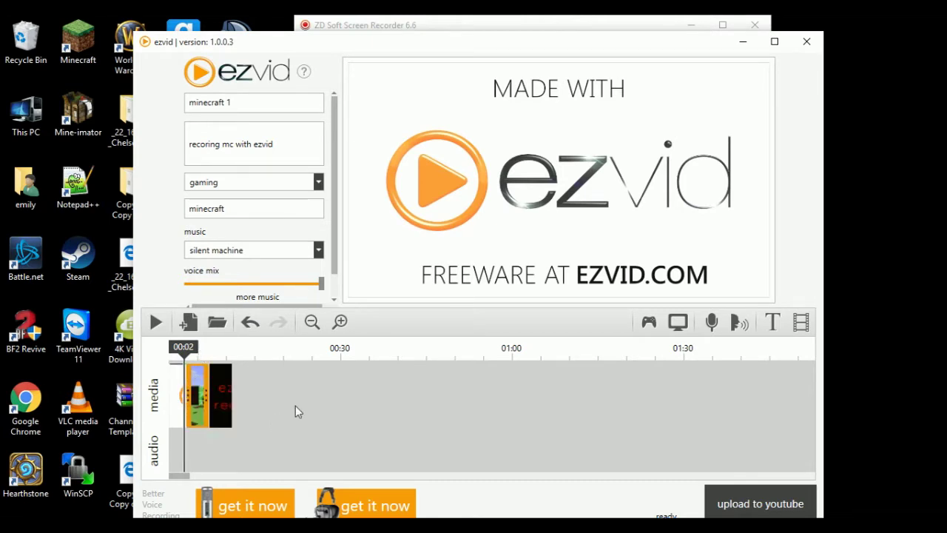
Step: Play through to 00:11, then trim the red title card clip shorter
{"action": "left_click", "coordinate": [156, 323]}
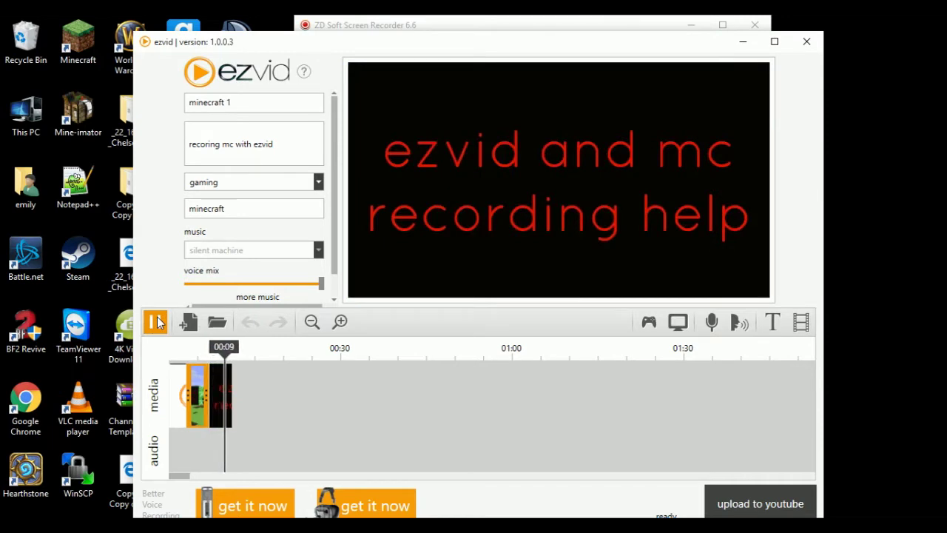
{"action": "left_click", "coordinate": [157, 322]}
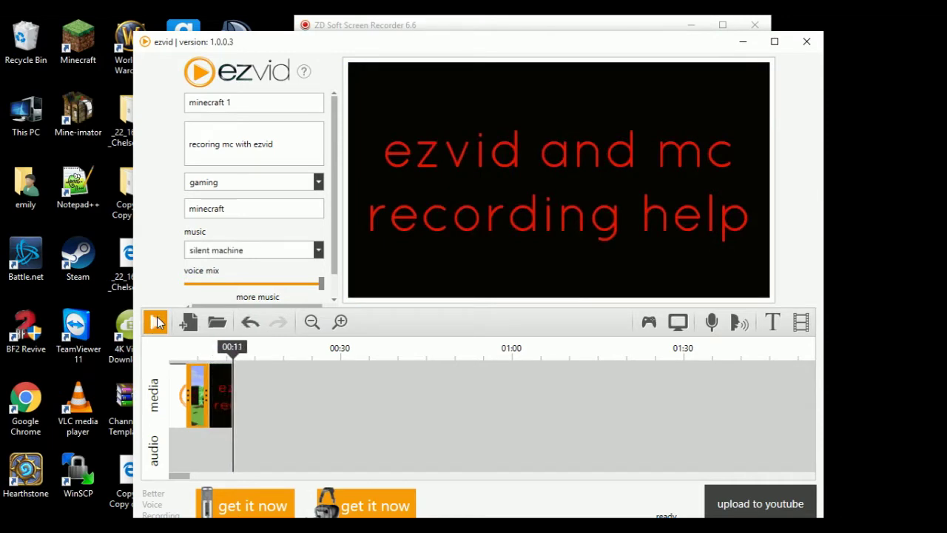
{"action": "left_click", "coordinate": [226, 398]}
{"action": "mouse_move", "coordinate": [226, 394]}
{"action": "left_mouse_down"}
{"action": "mouse_move", "coordinate": [278, 392]}
{"action": "mouse_move", "coordinate": [222, 393]}
{"action": "left_mouse_up"}
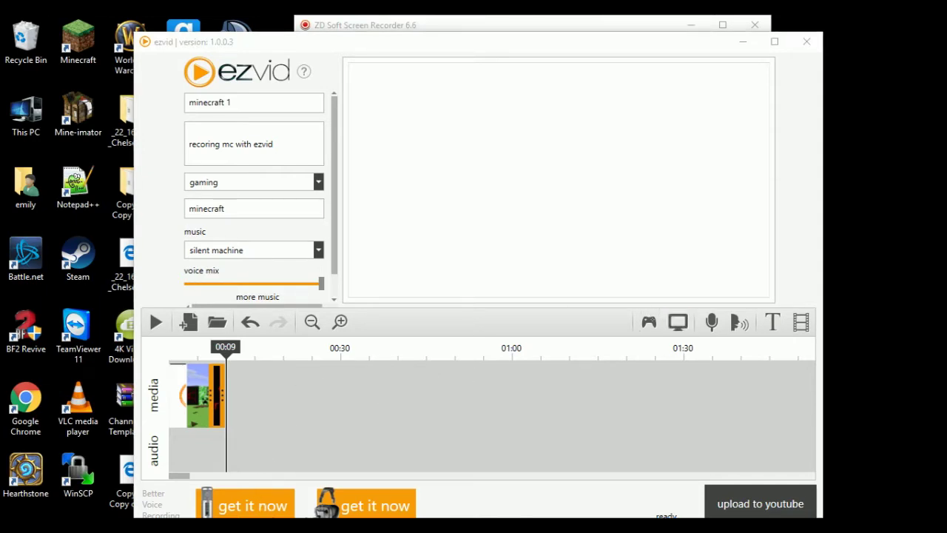
{"action": "key", "text": "alt+Tab"}
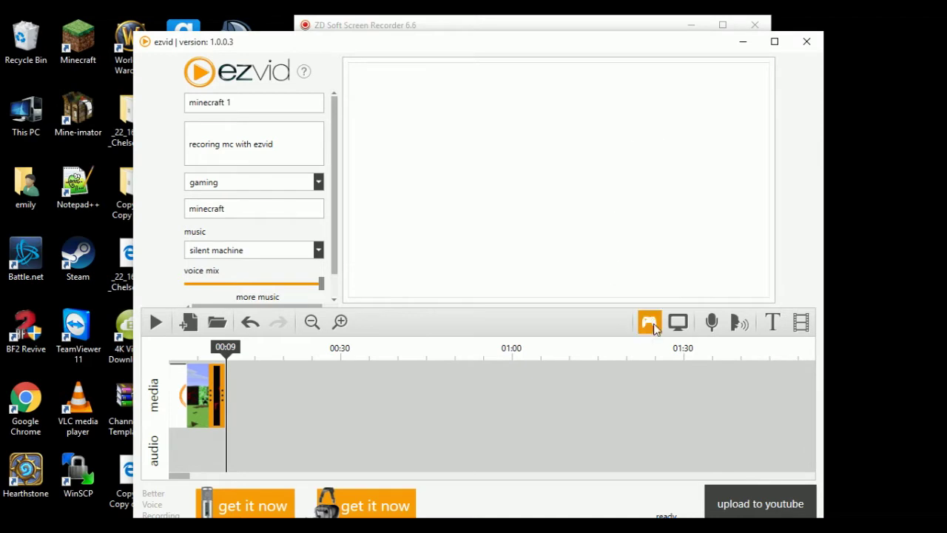
Step: Show the advanced screen capture options, trying microphone and headset mode but leaving both off
{"action": "left_click", "coordinate": [679, 323]}
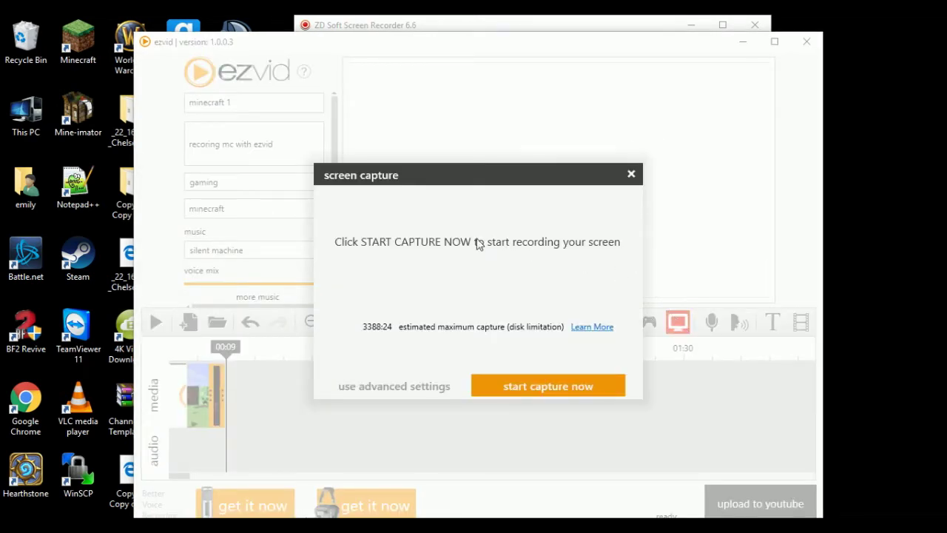
{"action": "left_click", "coordinate": [439, 386]}
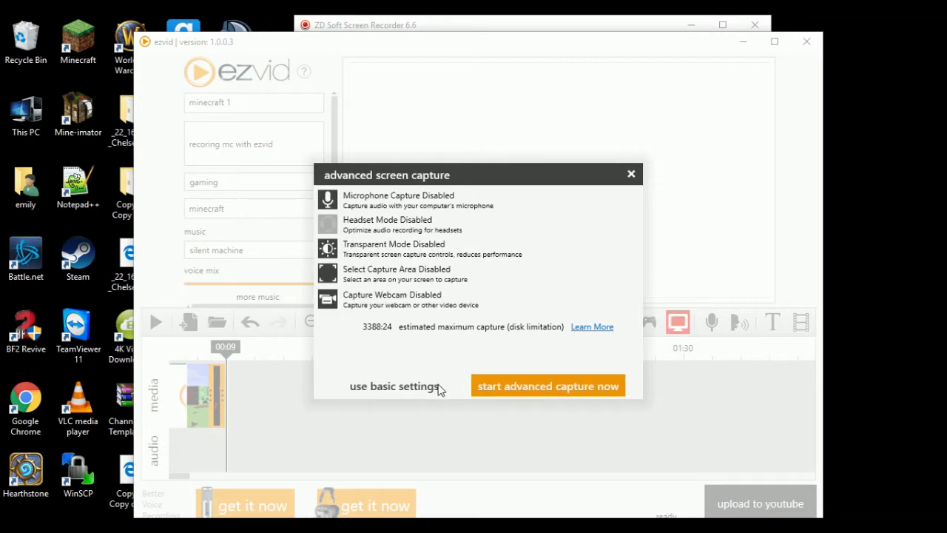
{"action": "left_click", "coordinate": [444, 200]}
{"action": "left_click", "coordinate": [414, 222]}
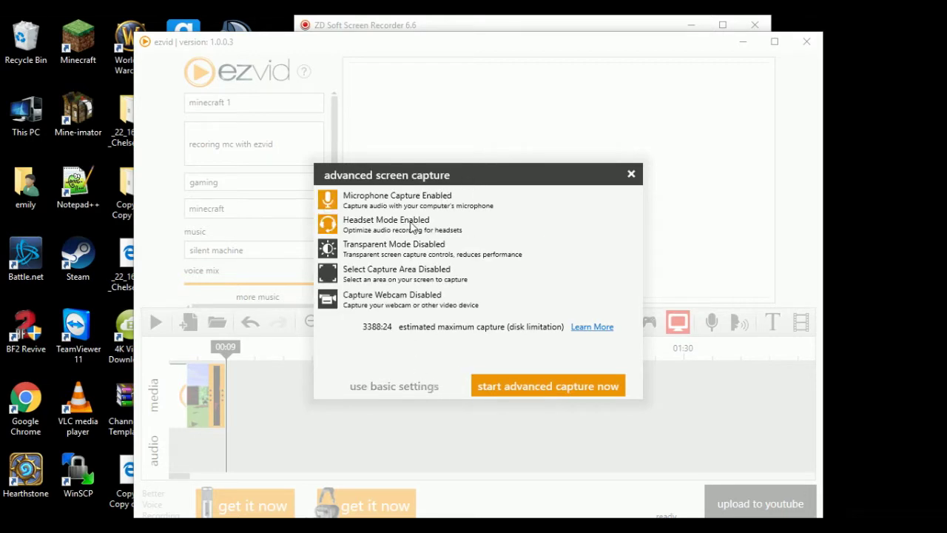
{"action": "left_click", "coordinate": [414, 222]}
{"action": "left_click", "coordinate": [408, 201]}
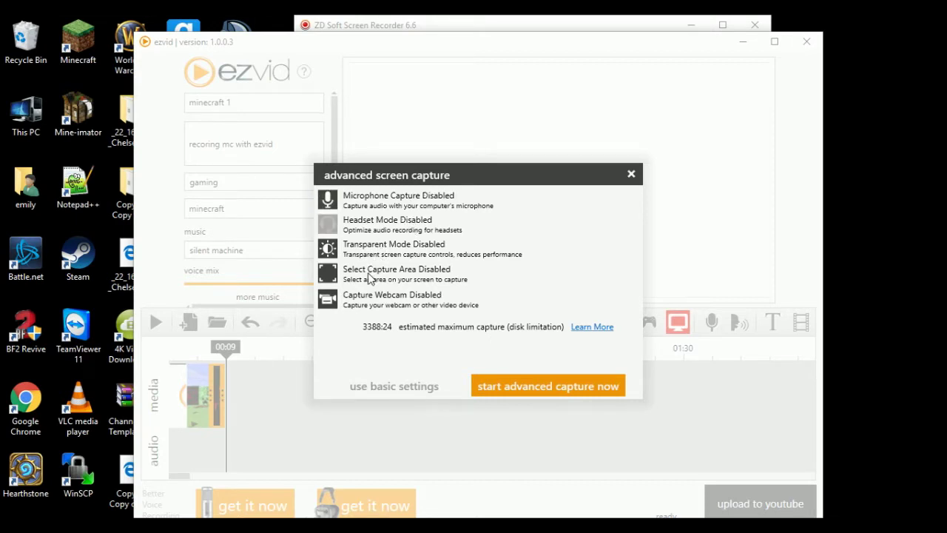
Step: Keep webcam disabled, enable Select Capture Area, and start the advanced capture
{"action": "left_click", "coordinate": [370, 305]}
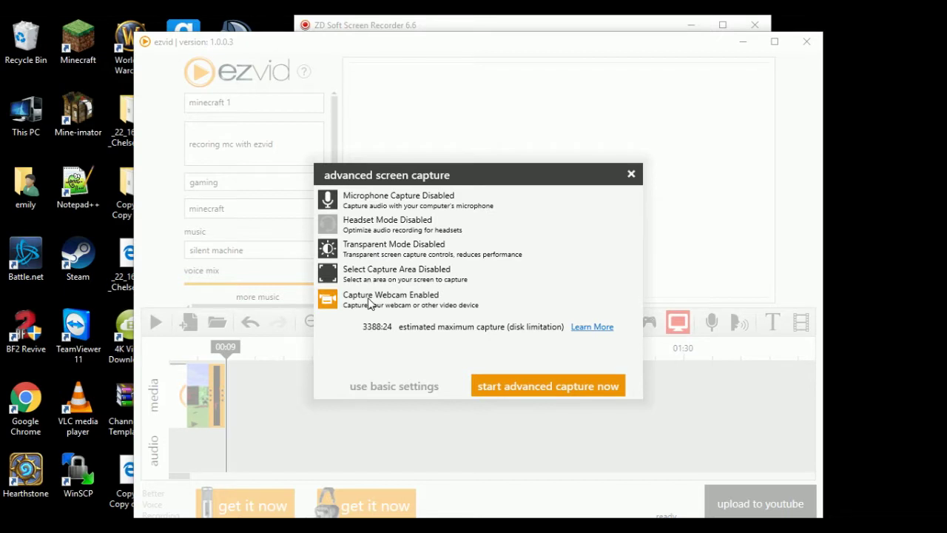
{"action": "left_click", "coordinate": [370, 304]}
{"action": "left_click", "coordinate": [372, 280]}
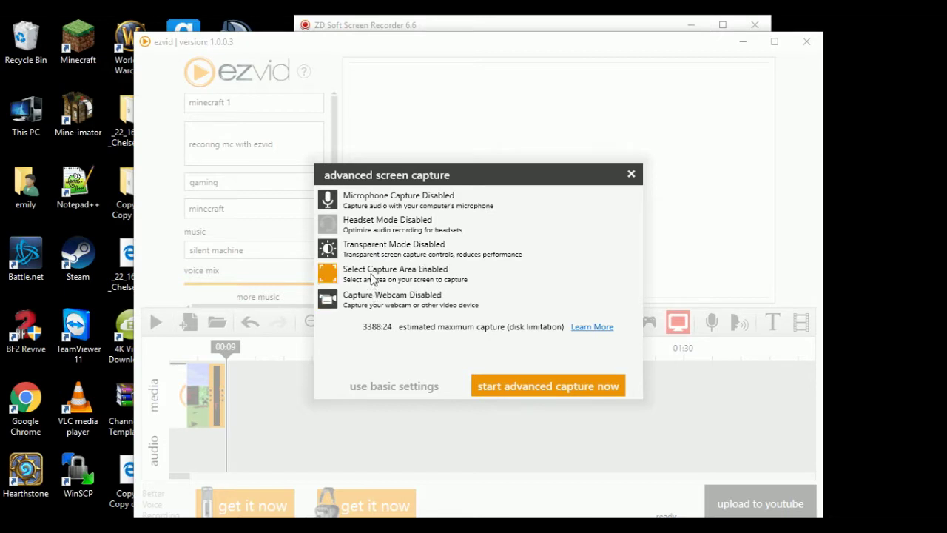
{"action": "left_click", "coordinate": [372, 280]}
{"action": "left_click", "coordinate": [372, 280]}
{"action": "left_click", "coordinate": [372, 280]}
{"action": "left_click", "coordinate": [372, 281]}
{"action": "left_click", "coordinate": [537, 378]}
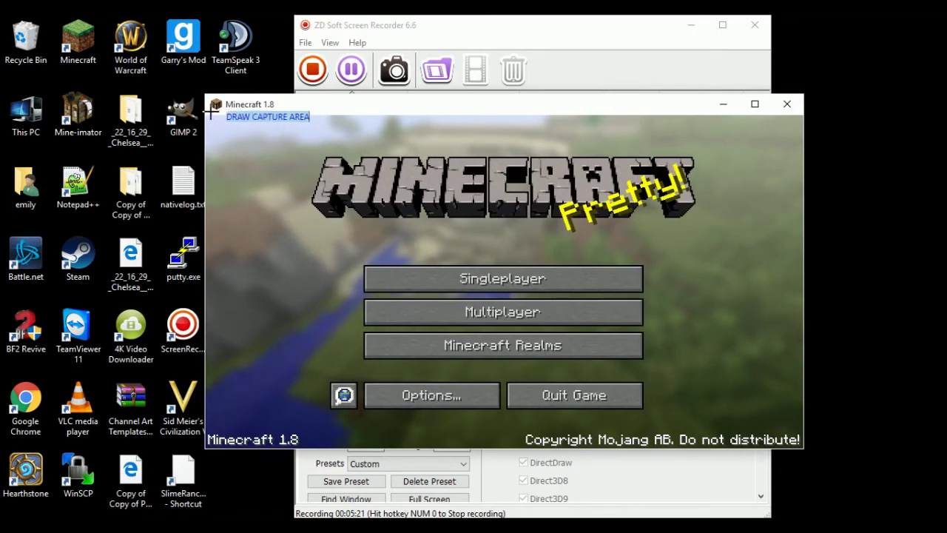
Step: Draw the capture area over the Minecraft window, move the recorder widget aside, and load the first New World
{"action": "mouse_move", "coordinate": [213, 111]}
{"action": "left_mouse_down"}
{"action": "mouse_move", "coordinate": [226, 125]}
{"action": "mouse_move", "coordinate": [644, 279]}
{"action": "mouse_move", "coordinate": [753, 416]}
{"action": "mouse_move", "coordinate": [807, 449]}
{"action": "left_mouse_up"}
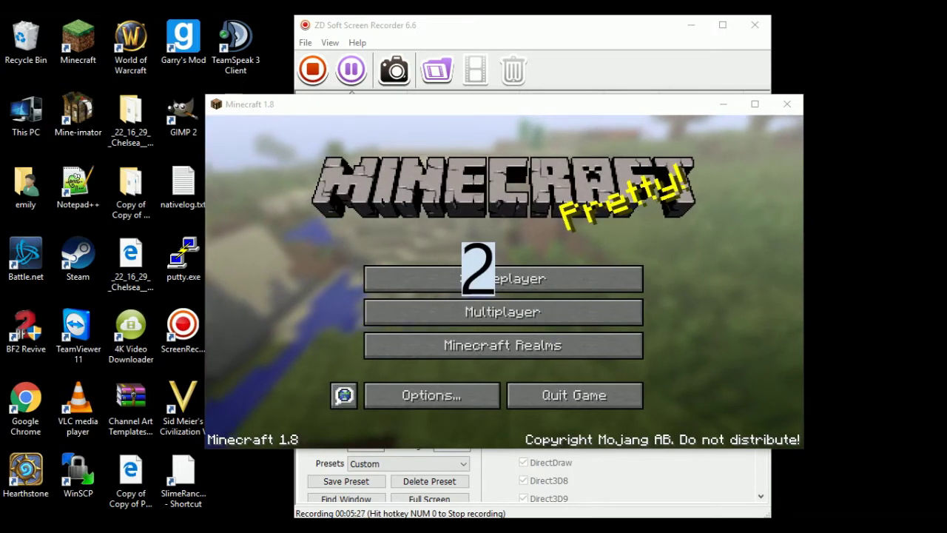
{"action": "left_click", "coordinate": [510, 281]}
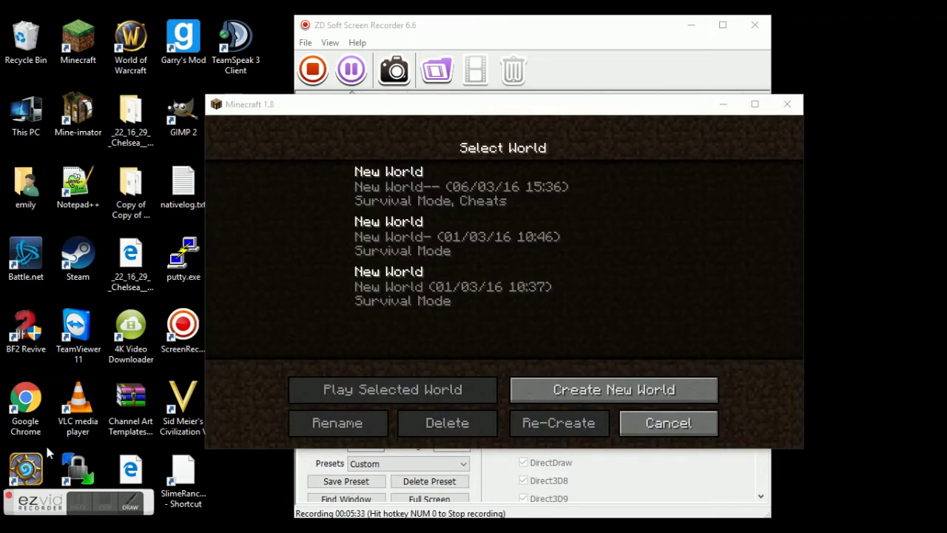
{"action": "left_click_drag", "start_coordinate": [45, 497], "coordinate": [380, 329]}
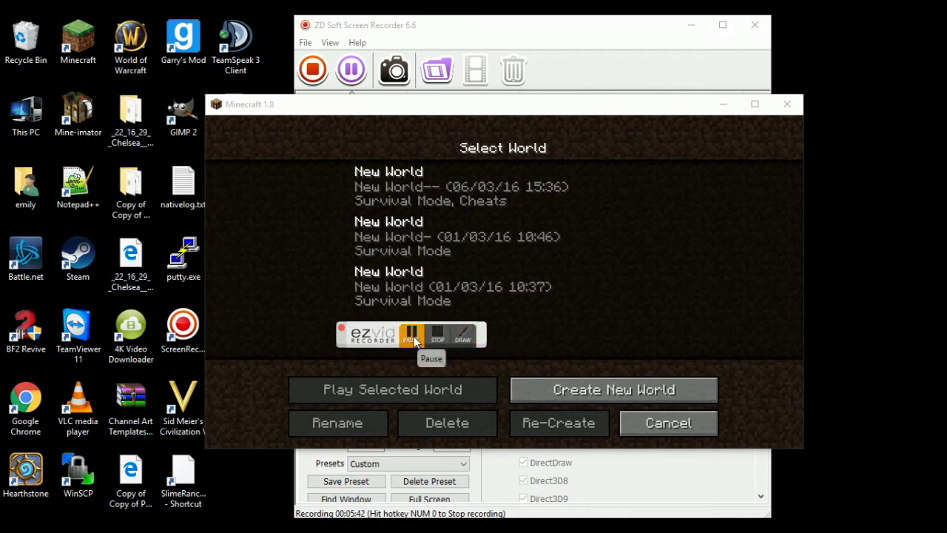
{"action": "left_click_drag", "start_coordinate": [338, 328], "coordinate": [68, 340]}
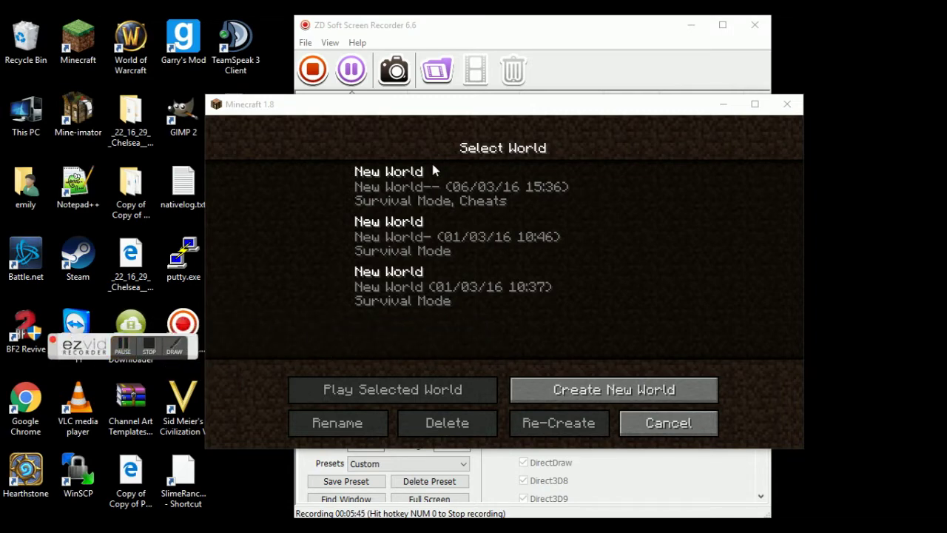
{"action": "double_click", "coordinate": [399, 178]}
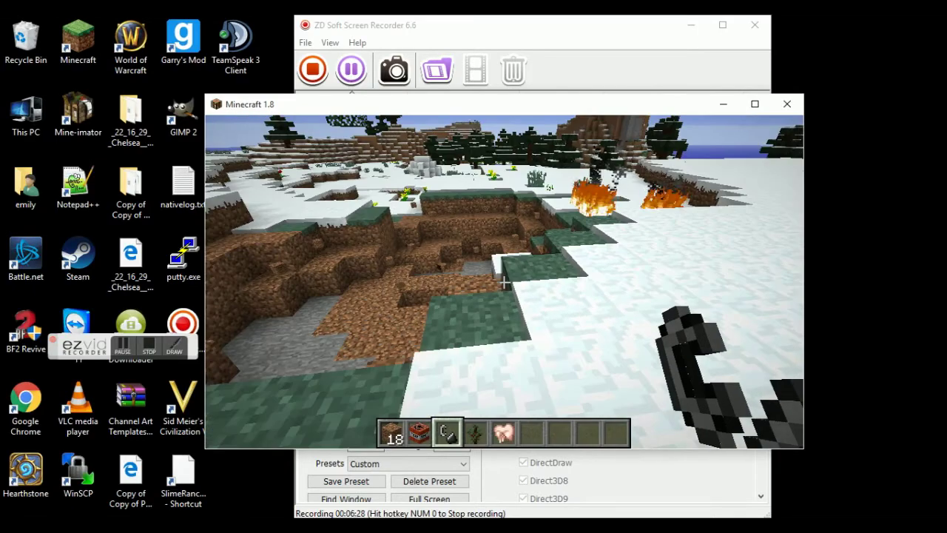
Step: Light a row of fires on the snow with flint and steel, then bring up the Game menu
{"action": "right_click", "coordinate": [504, 284]}
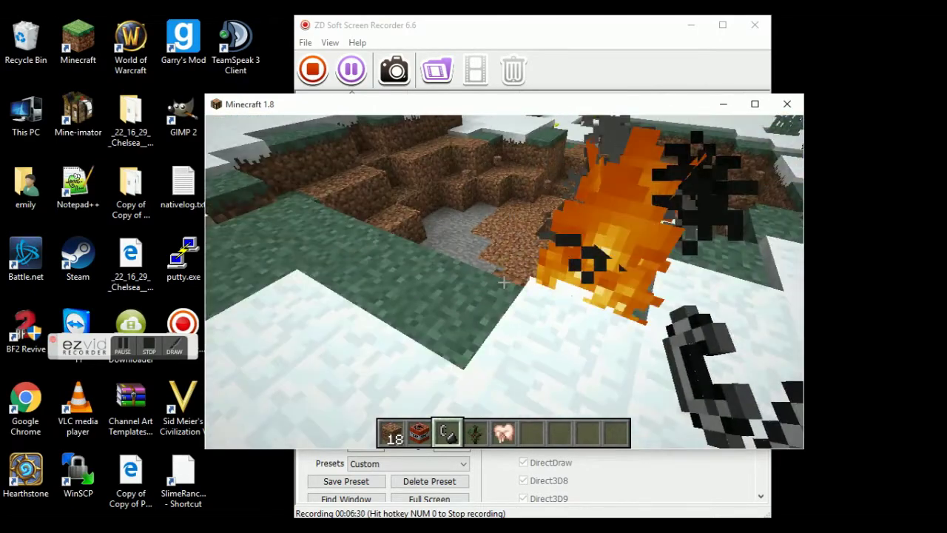
{"action": "right_click", "coordinate": [504, 282]}
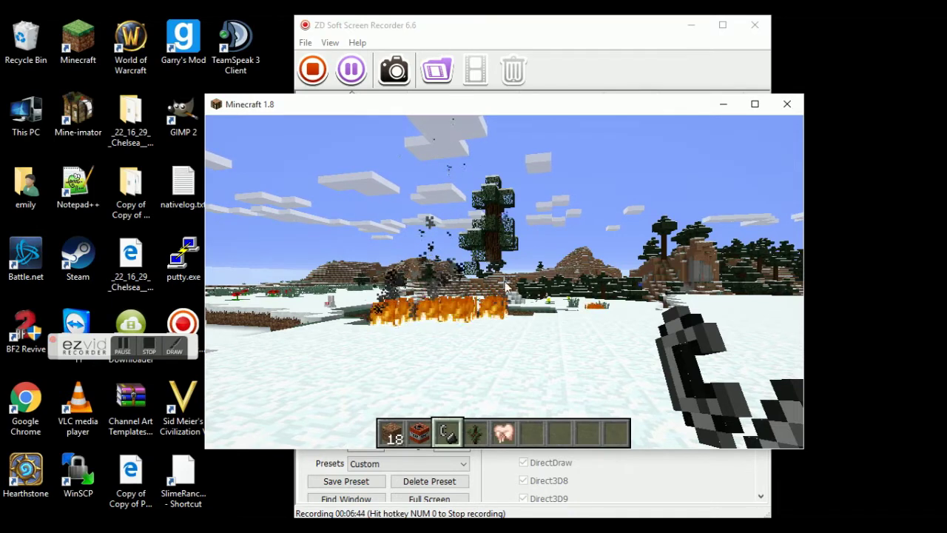
{"action": "key", "text": "Escape"}
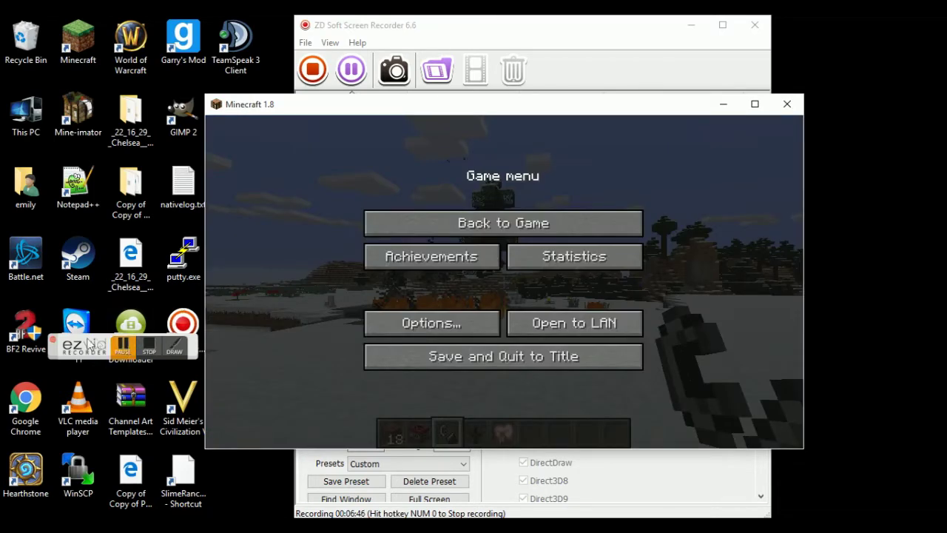
Step: Move the ezvid recorder over the Game menu, pause and stop recording, and resume the game
{"action": "left_click", "coordinate": [141, 338]}
{"action": "left_click_drag", "start_coordinate": [142, 339], "coordinate": [494, 291]}
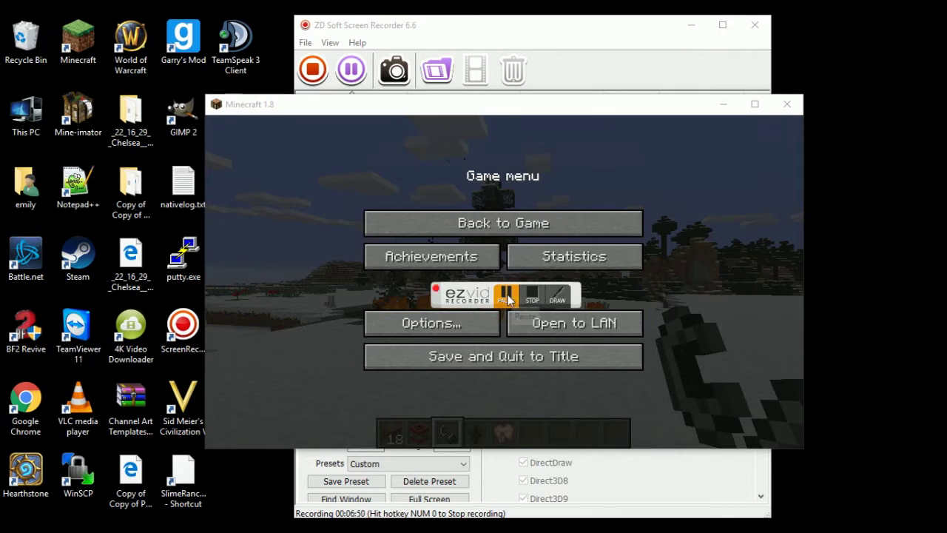
{"action": "left_click", "coordinate": [508, 299]}
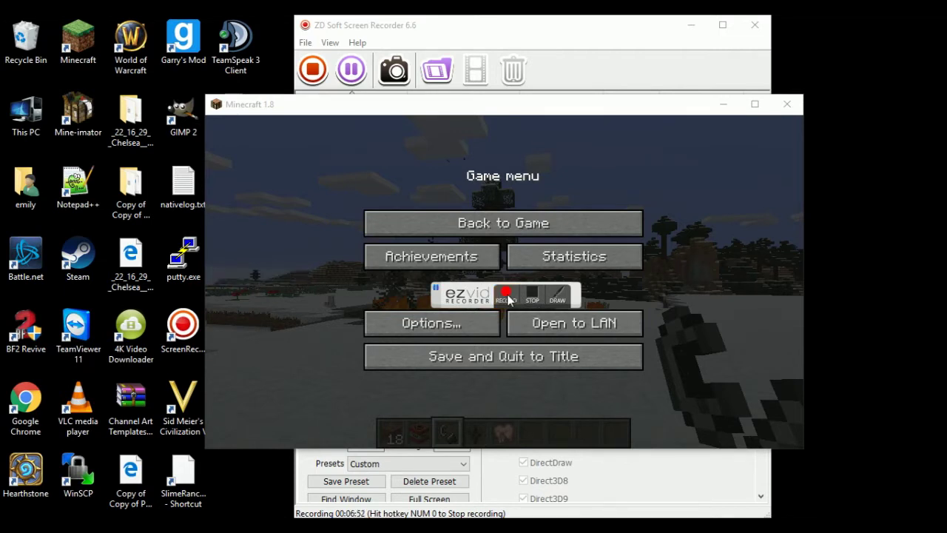
{"action": "left_click", "coordinate": [508, 299]}
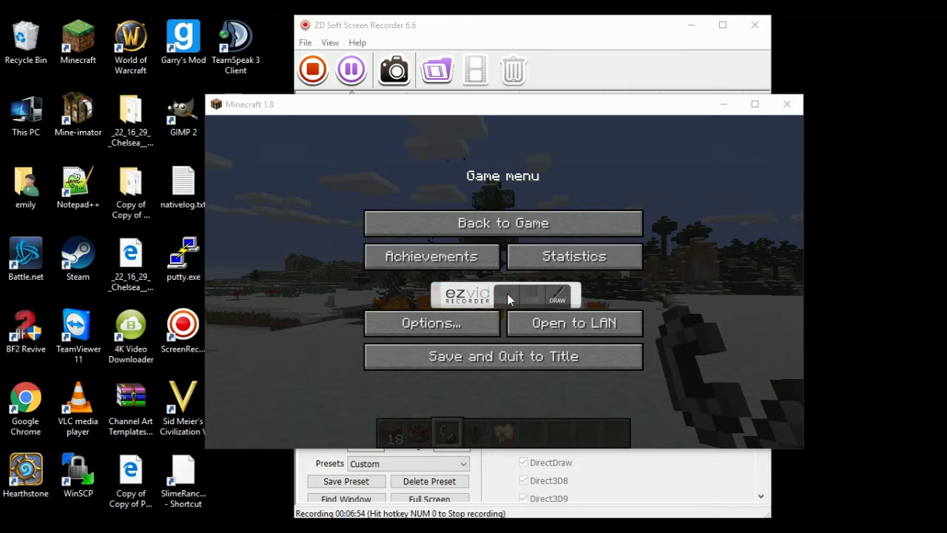
{"action": "left_click", "coordinate": [503, 223]}
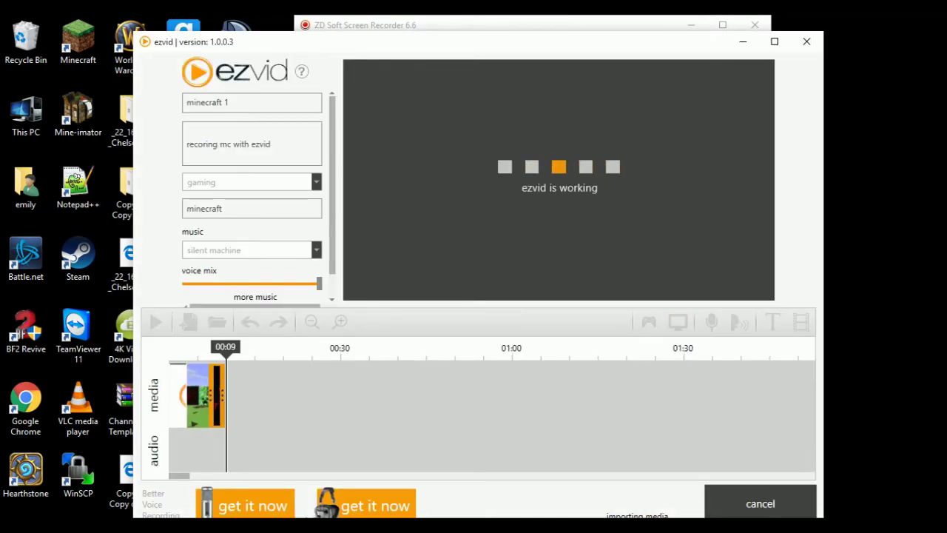
Step: Close the Minecraft window from its taskbar menu while ezvid imports the new captures
{"action": "mouse_move", "coordinate": [395, 525]}
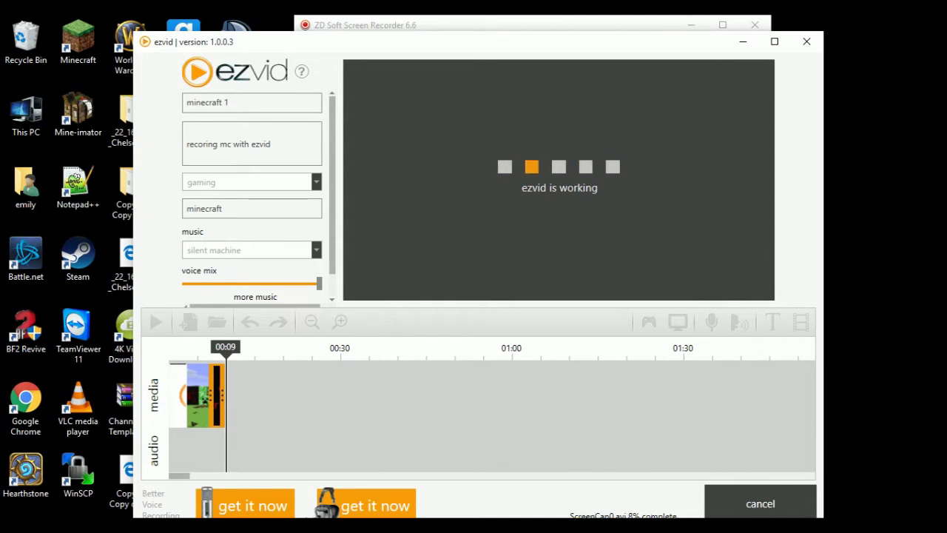
{"action": "right_click", "coordinate": [385, 517]}
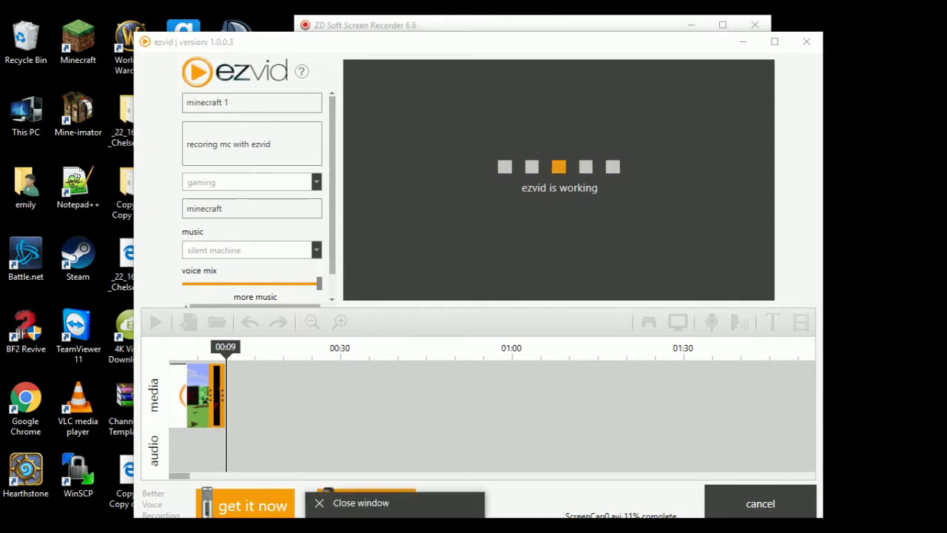
{"action": "left_click", "coordinate": [386, 515]}
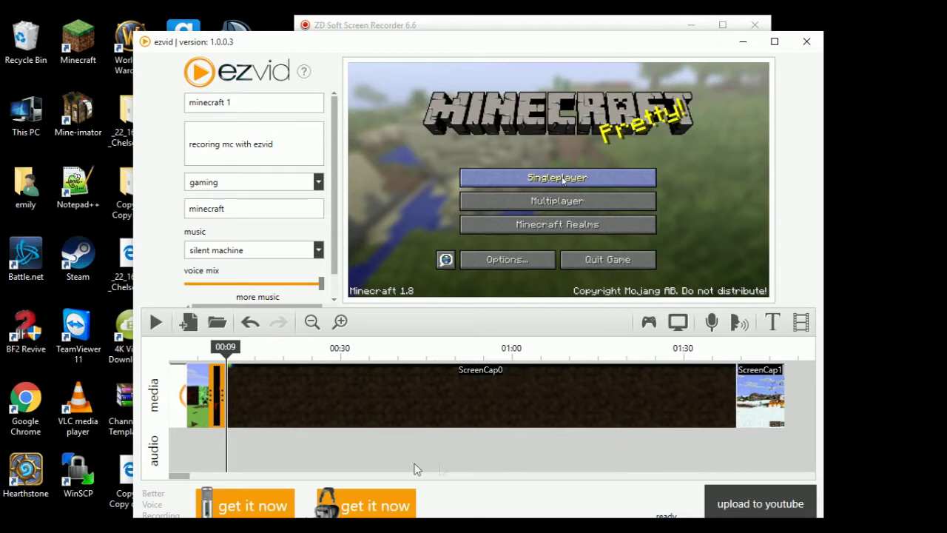
Step: Scroll the timeline, check the preview at about 01:29, then return to the title card near 00:10
{"action": "left_click_drag", "start_coordinate": [184, 478], "coordinate": [188, 478]}
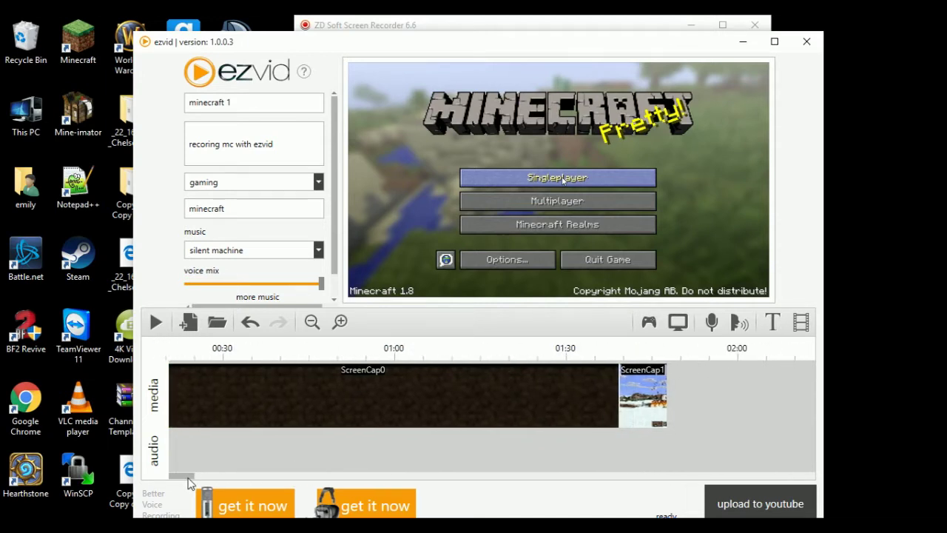
{"action": "left_click", "coordinate": [619, 350]}
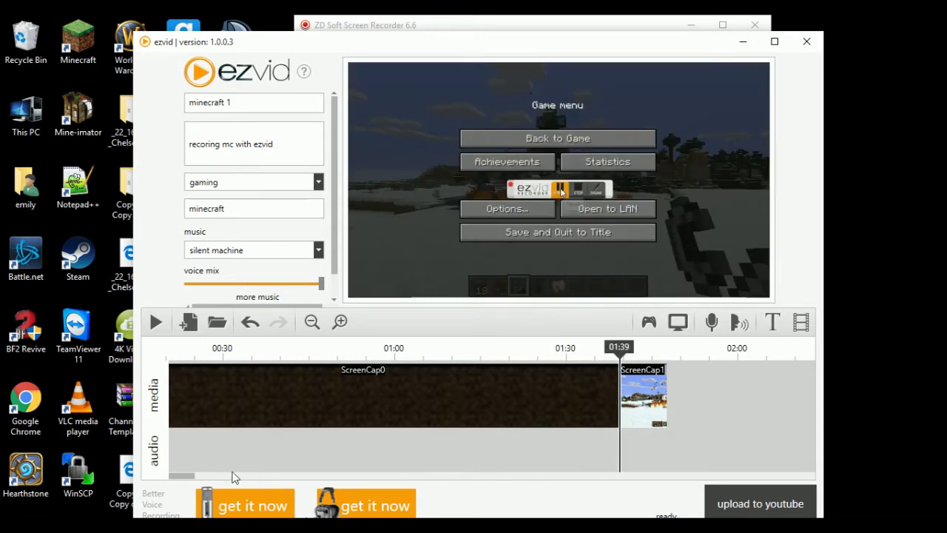
{"action": "left_click_drag", "start_coordinate": [181, 479], "coordinate": [187, 479]}
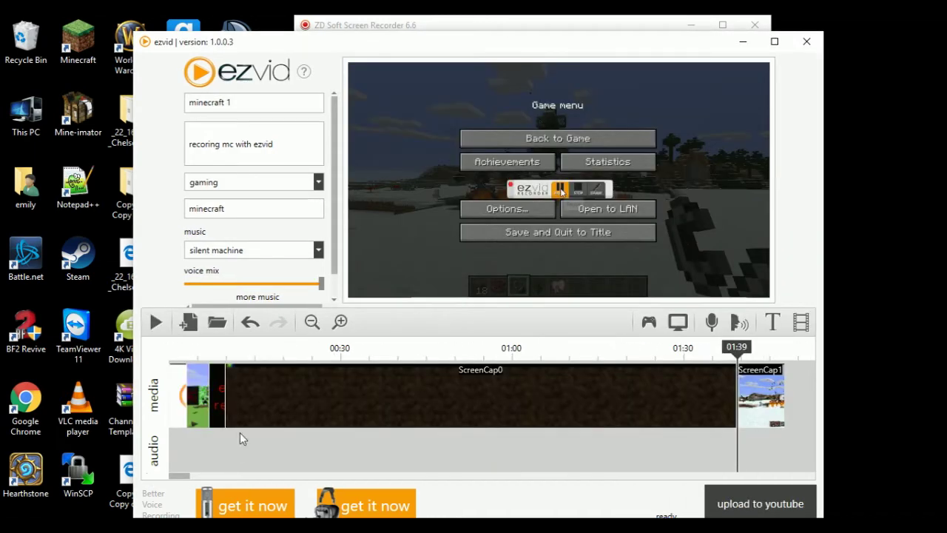
{"action": "left_click", "coordinate": [223, 347]}
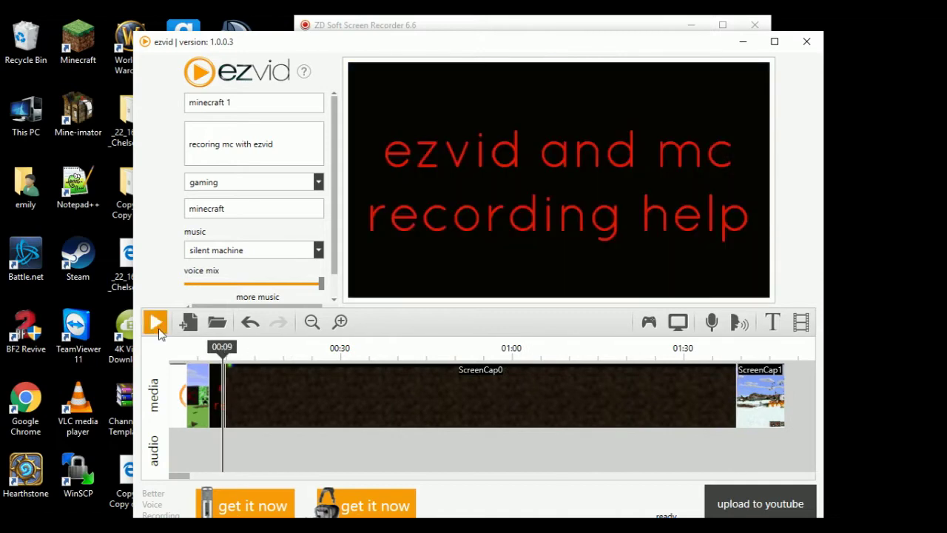
Step: Play the project preview, skipping ahead through 00:57, 01:05, 01:12 and 01:19
{"action": "left_click", "coordinate": [156, 322]}
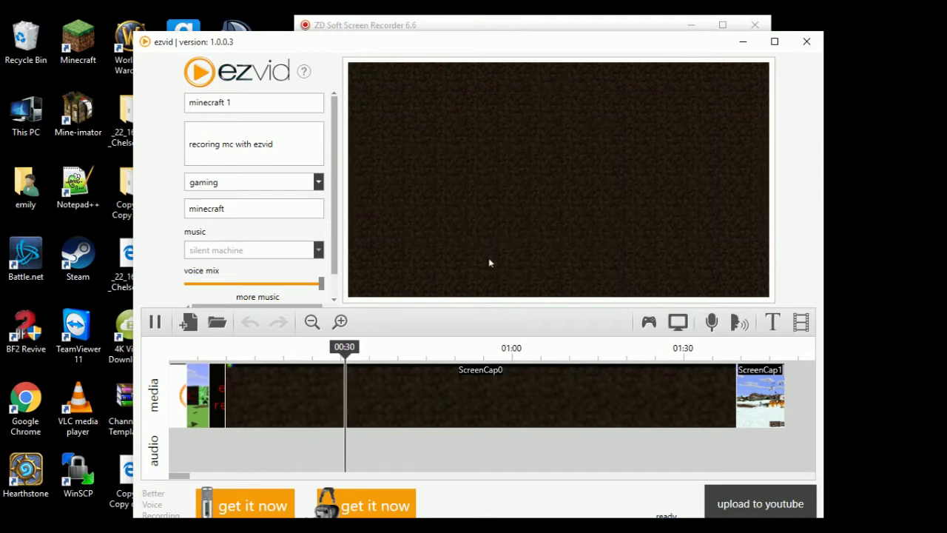
{"action": "left_click", "coordinate": [490, 361]}
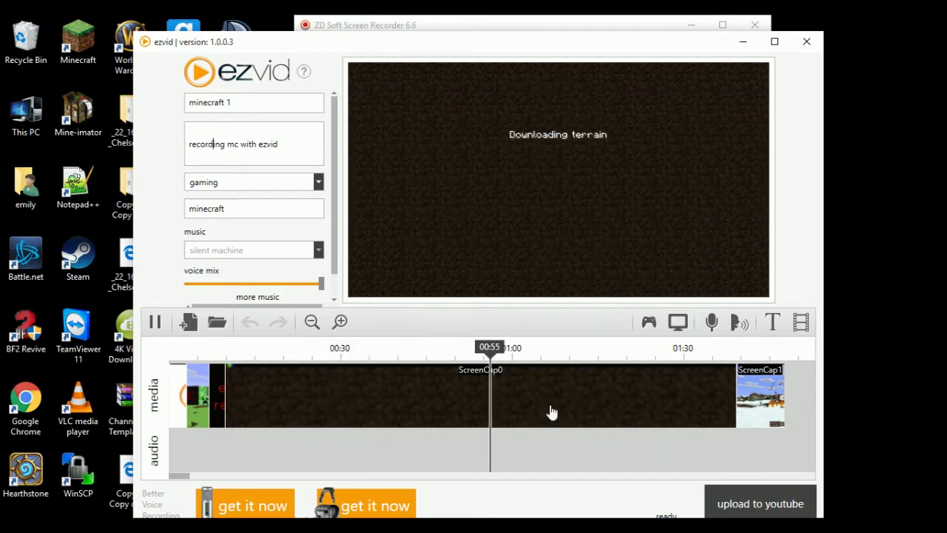
{"action": "left_click", "coordinate": [546, 359]}
{"action": "left_click", "coordinate": [583, 355]}
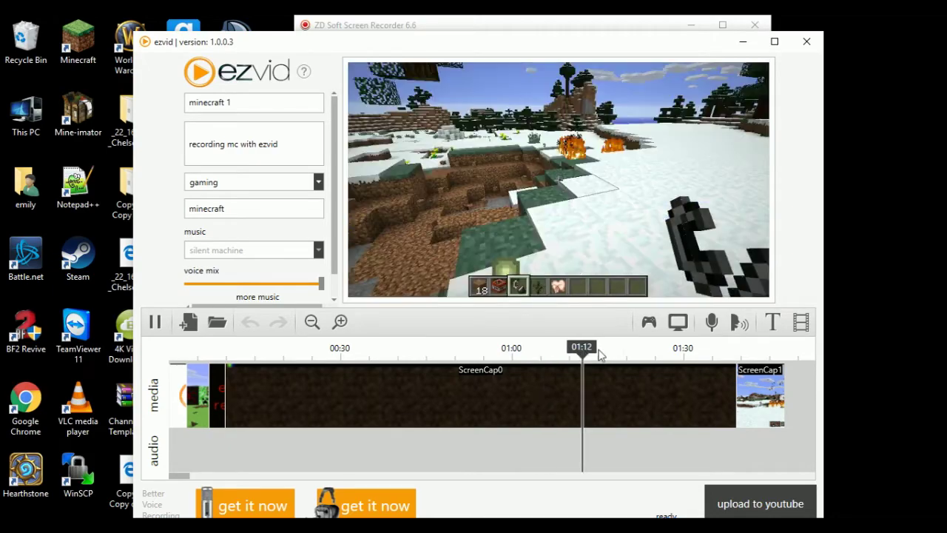
{"action": "left_click", "coordinate": [627, 353]}
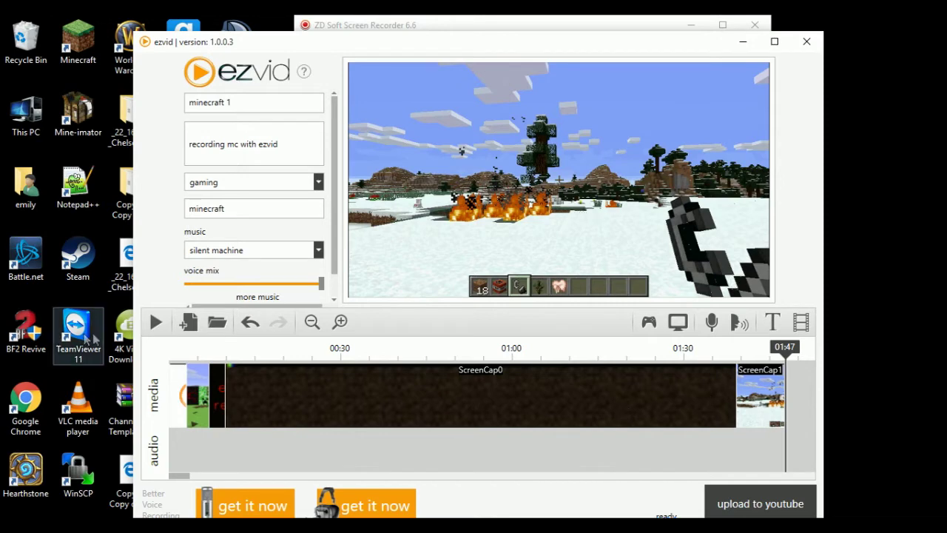
Step: Scrub the ScreenCap0 footage from its start through 00:28 and 00:42 to about 01:03
{"action": "left_click", "coordinate": [253, 352]}
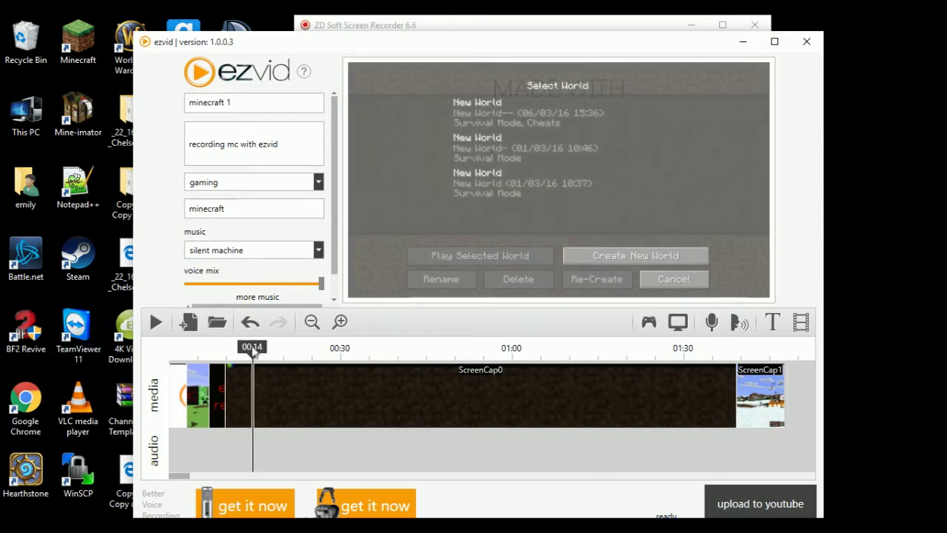
{"action": "left_click", "coordinate": [295, 353]}
{"action": "left_click", "coordinate": [330, 353]}
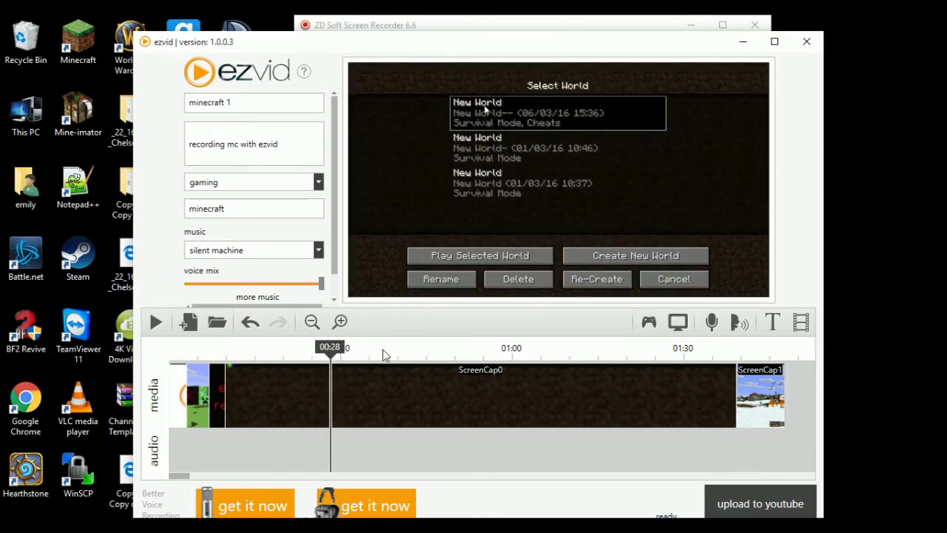
{"action": "left_click", "coordinate": [418, 354]}
{"action": "left_click", "coordinate": [453, 354]}
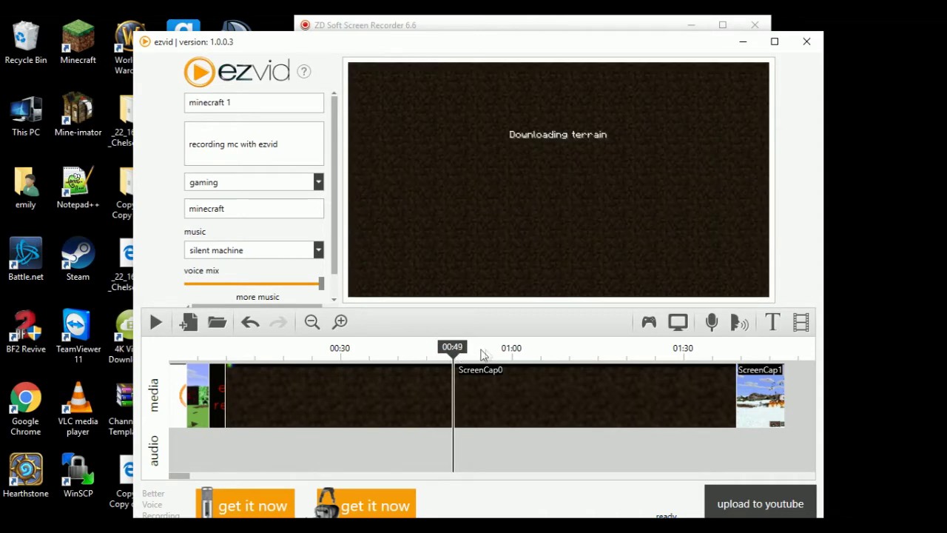
{"action": "left_click", "coordinate": [493, 353]}
{"action": "left_click", "coordinate": [533, 354]}
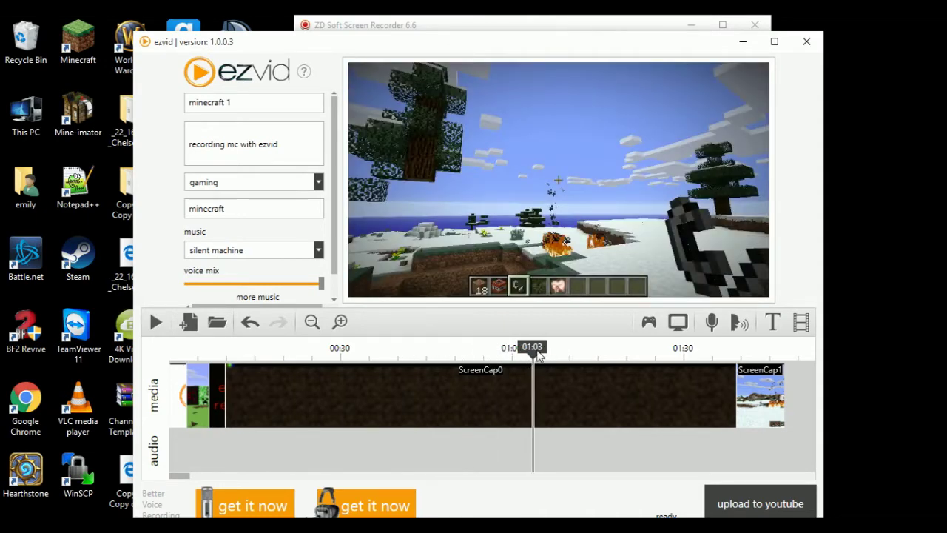
Step: Settle the playhead at 00:59 where gameplay begins and select the long ScreenCap0 clip
{"action": "left_click_drag", "start_coordinate": [539, 356], "coordinate": [518, 359]}
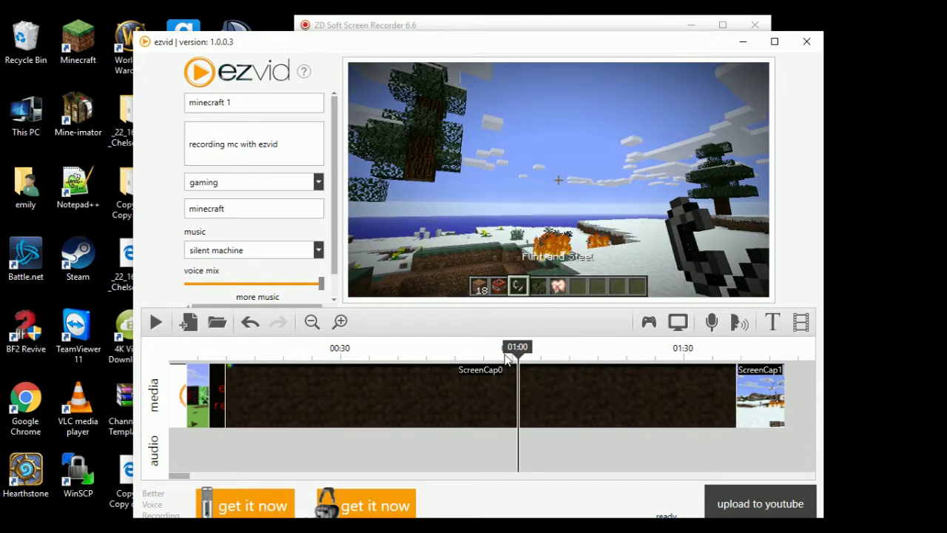
{"action": "left_click", "coordinate": [506, 359]}
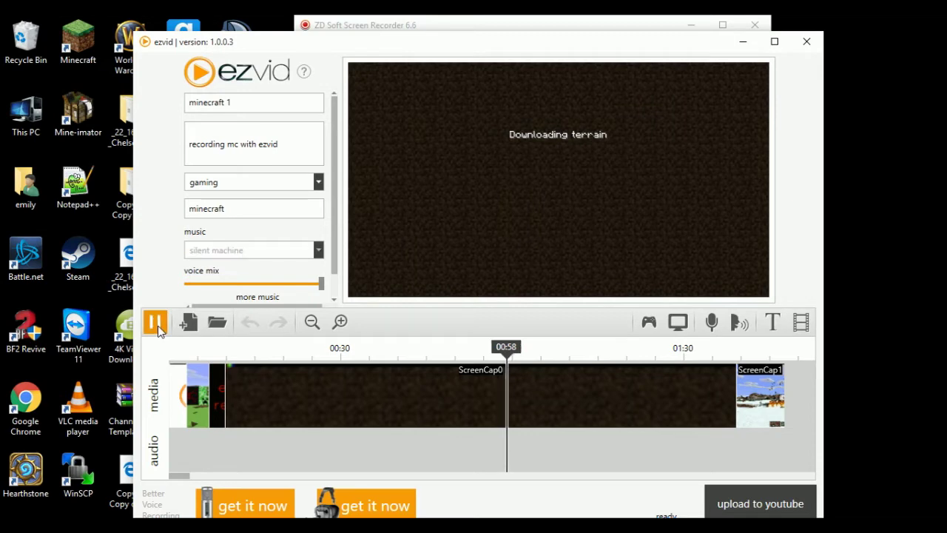
{"action": "left_click", "coordinate": [157, 323]}
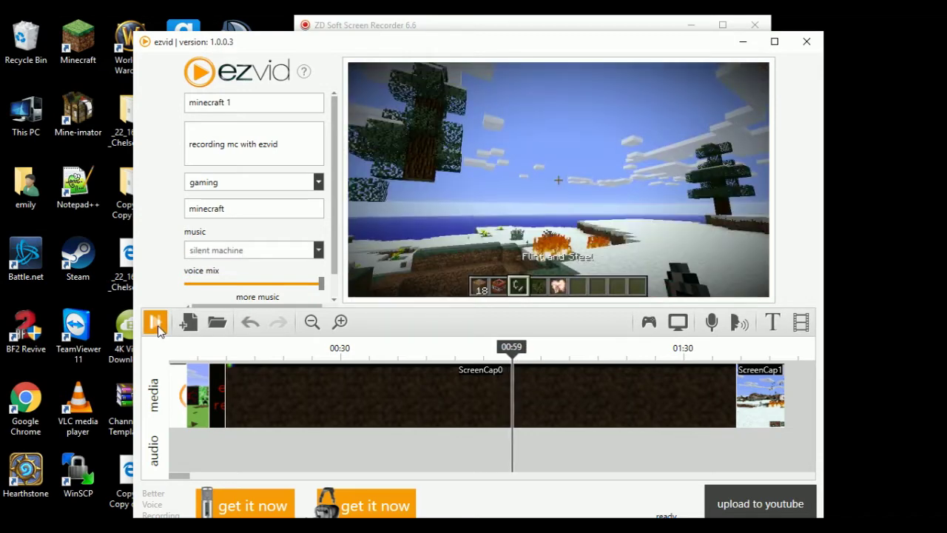
{"action": "left_click", "coordinate": [524, 402]}
Step: Split ScreenCap0 at 00:59, then split the piece after the cut again
{"action": "right_click", "coordinate": [525, 401]}
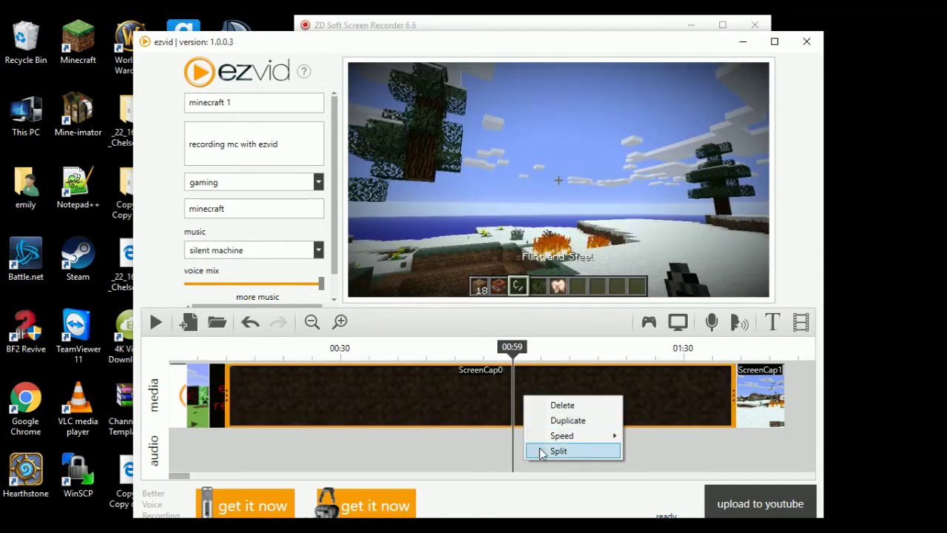
{"action": "left_click", "coordinate": [558, 451]}
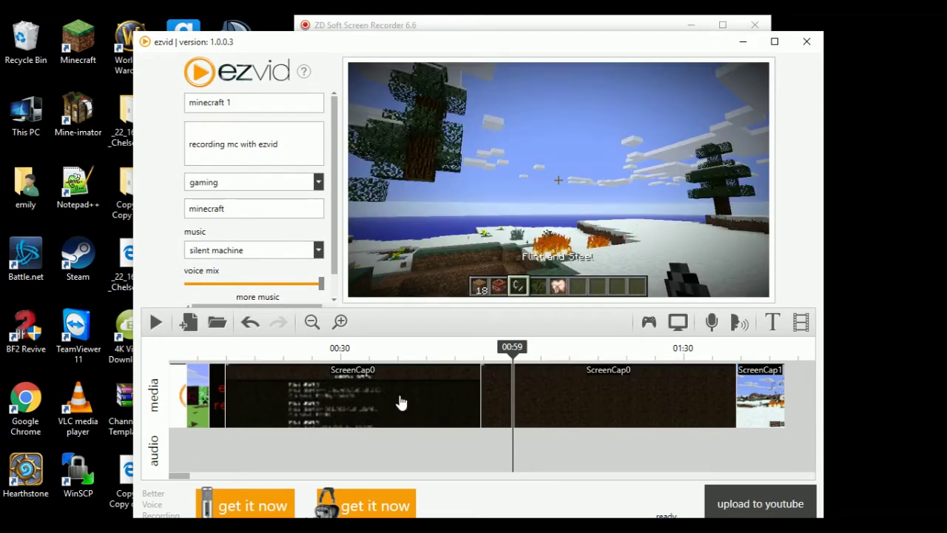
{"action": "left_click", "coordinate": [400, 403]}
{"action": "left_click", "coordinate": [621, 409]}
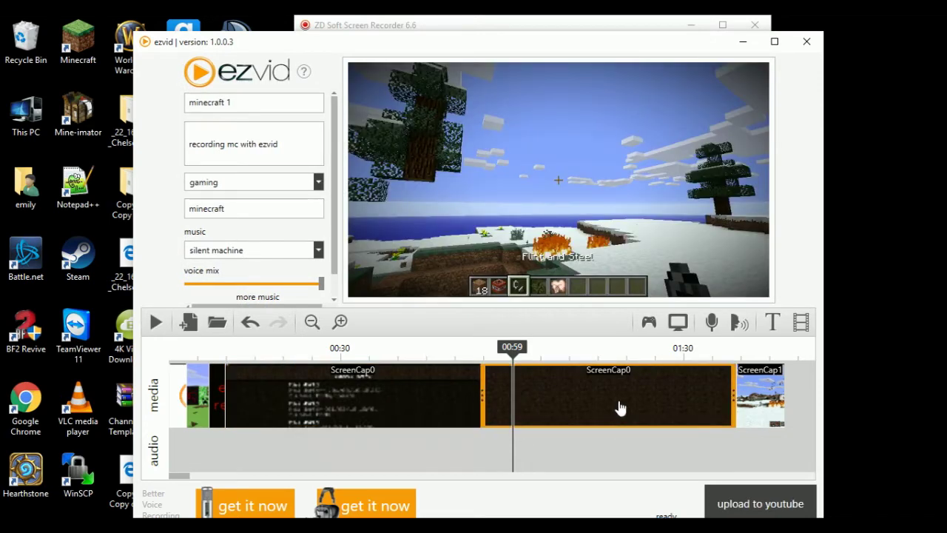
{"action": "right_click", "coordinate": [533, 406]}
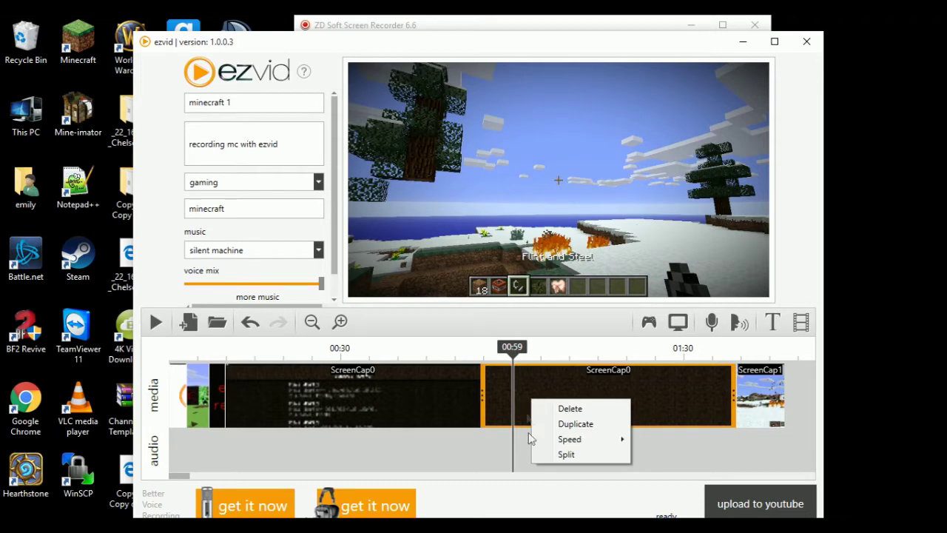
{"action": "left_click", "coordinate": [540, 452]}
Step: Split the following ScreenCap0 pieces twice more and return the playhead to 01:00
{"action": "right_click", "coordinate": [529, 415]}
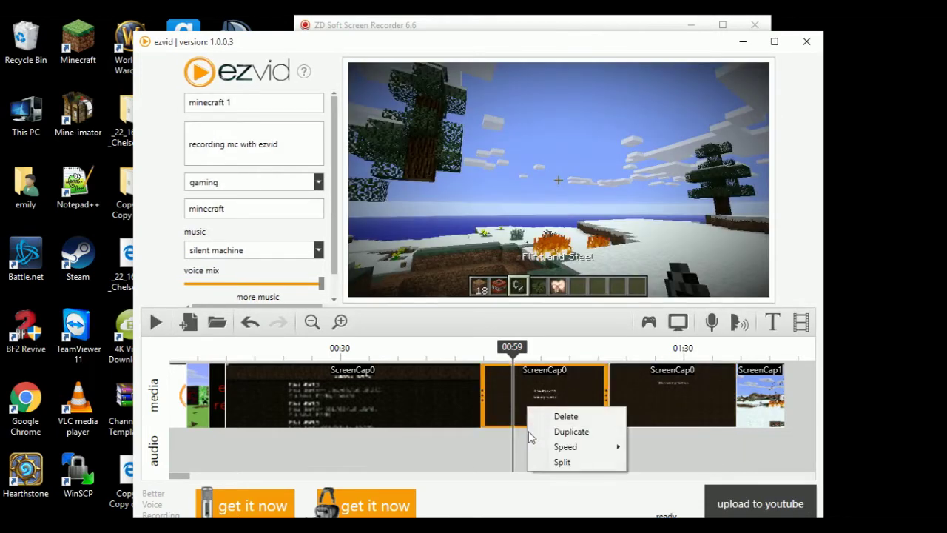
{"action": "left_click", "coordinate": [545, 463]}
{"action": "left_click", "coordinate": [524, 413]}
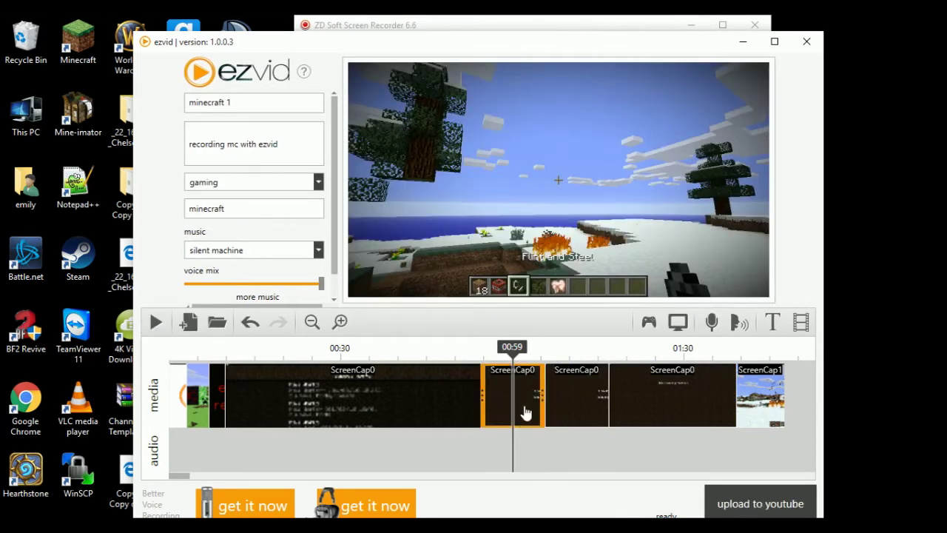
{"action": "right_click", "coordinate": [524, 420]}
{"action": "left_click", "coordinate": [543, 461]}
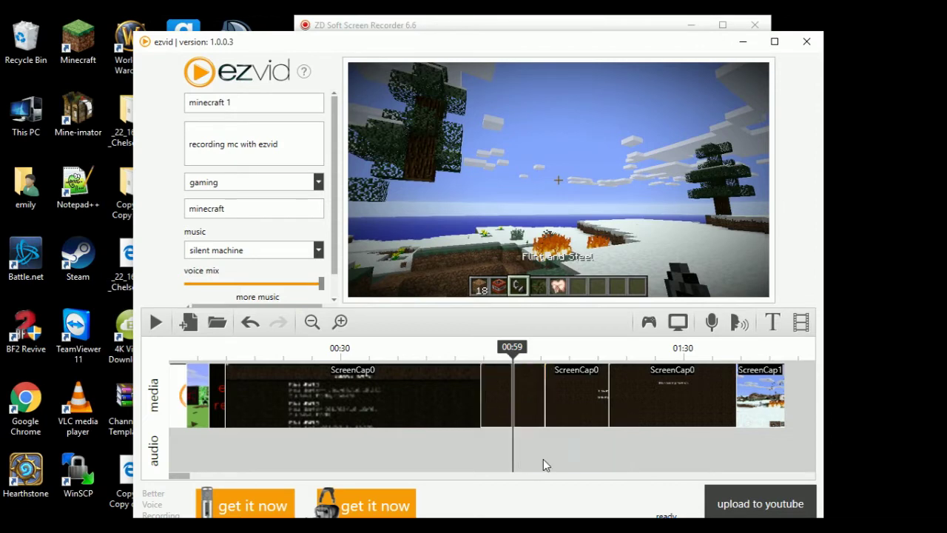
{"action": "left_click_drag", "start_coordinate": [512, 346], "coordinate": [496, 347]}
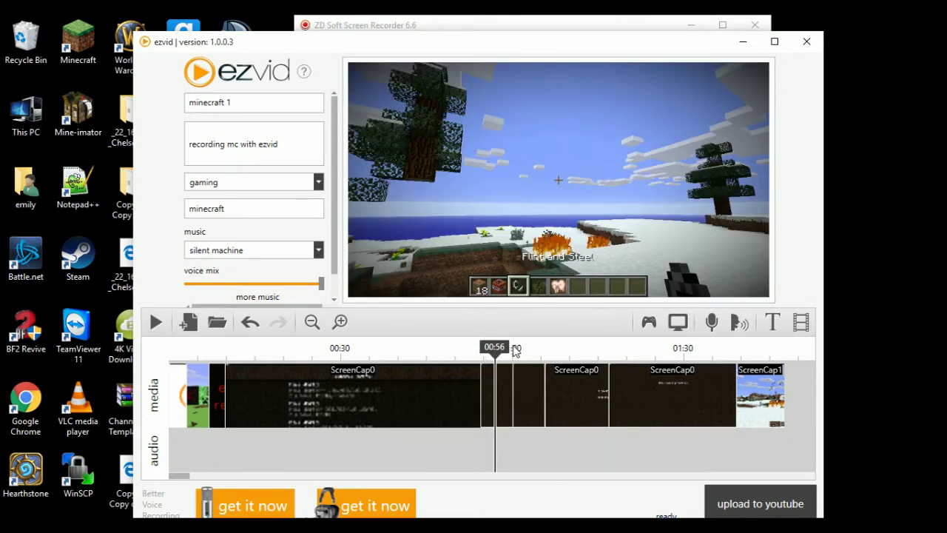
{"action": "left_click", "coordinate": [515, 360]}
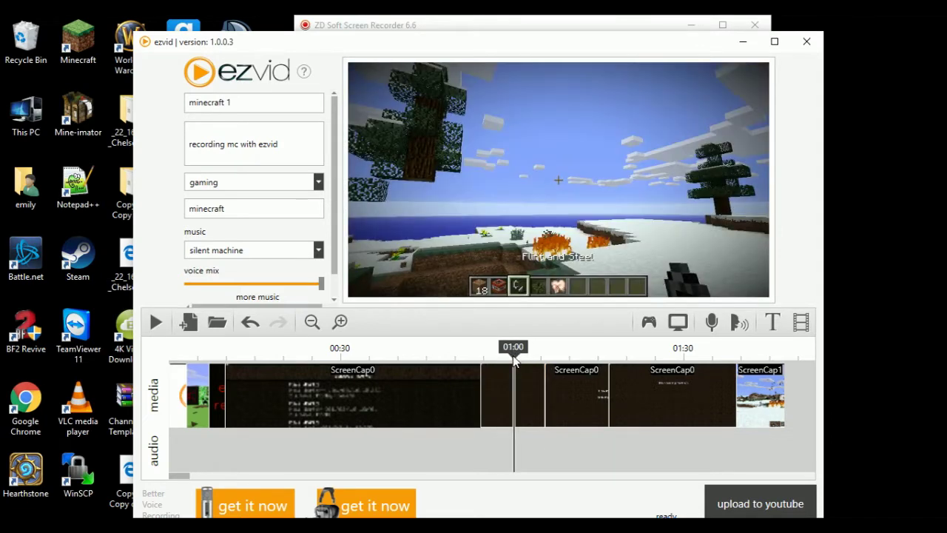
Step: Set the first, loading-screen ScreenCap0 piece to 600% speed
{"action": "left_click", "coordinate": [385, 397]}
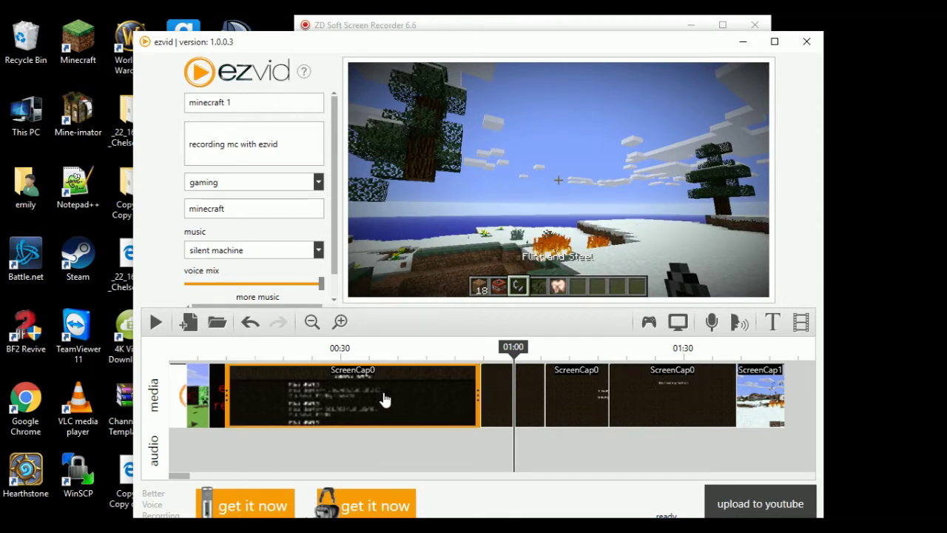
{"action": "right_click", "coordinate": [384, 393]}
{"action": "mouse_move", "coordinate": [459, 434]}
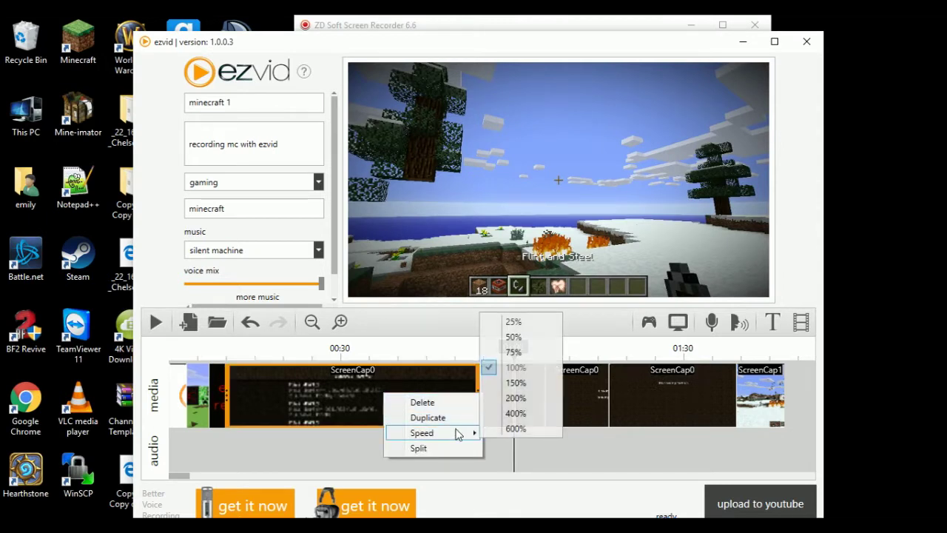
{"action": "left_click", "coordinate": [514, 430]}
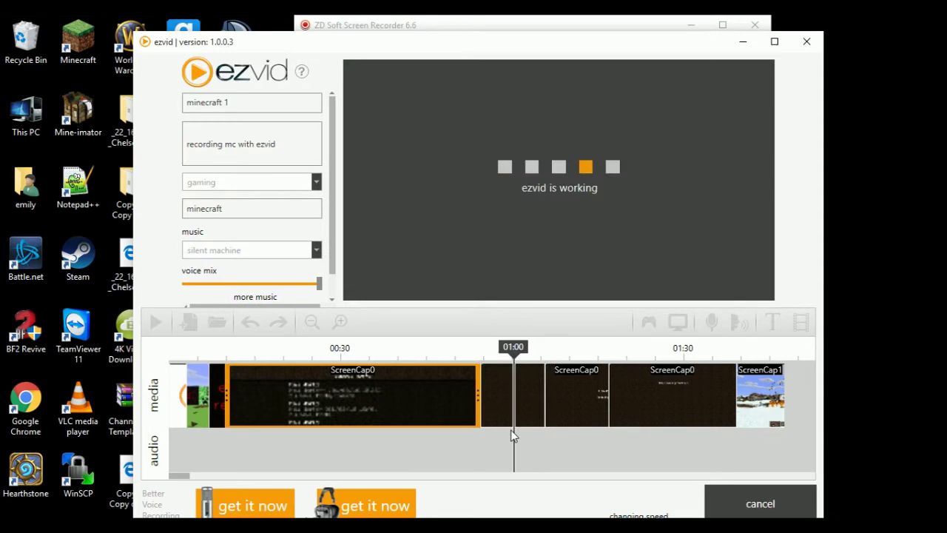
Step: Preview the edited video from 00:09, stopping at 00:23
{"action": "left_click", "coordinate": [230, 348]}
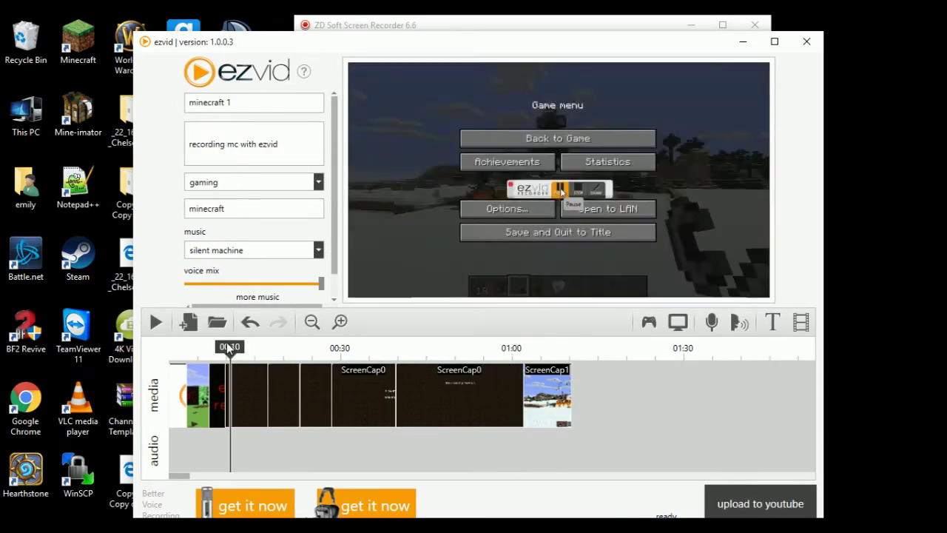
{"action": "left_click", "coordinate": [156, 323]}
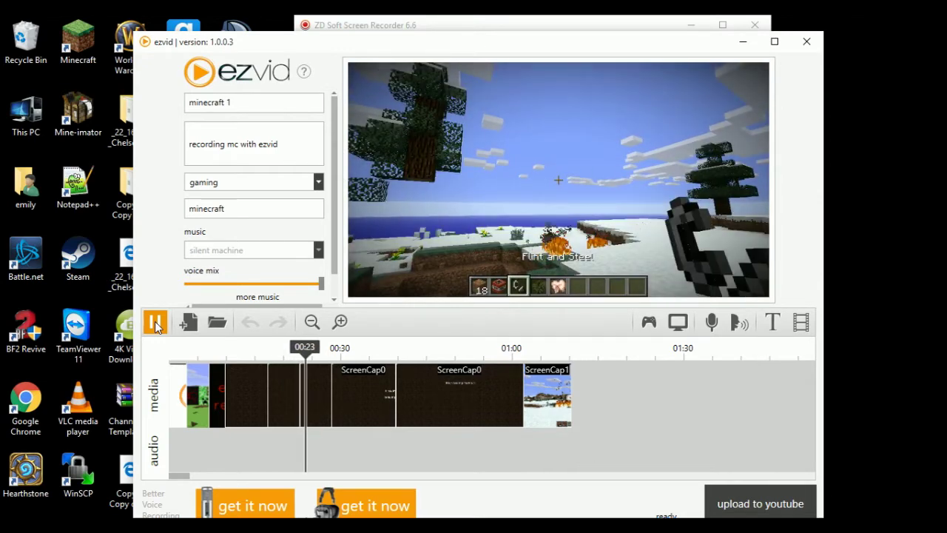
{"action": "left_click", "coordinate": [156, 324]}
Step: Check the footage between 00:19 and 00:26, then set the short dark clip near 00:20 to 600% speed
{"action": "left_click", "coordinate": [285, 392]}
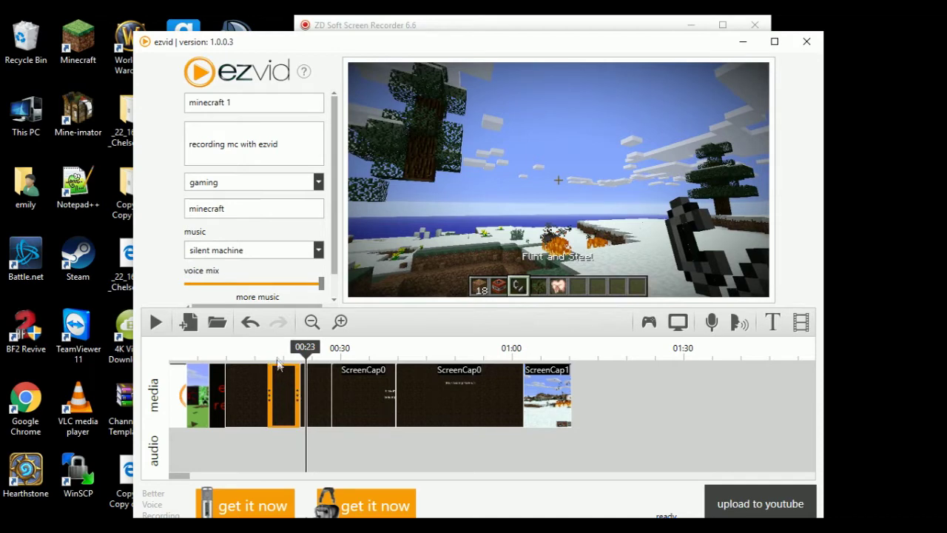
{"action": "left_click", "coordinate": [281, 350]}
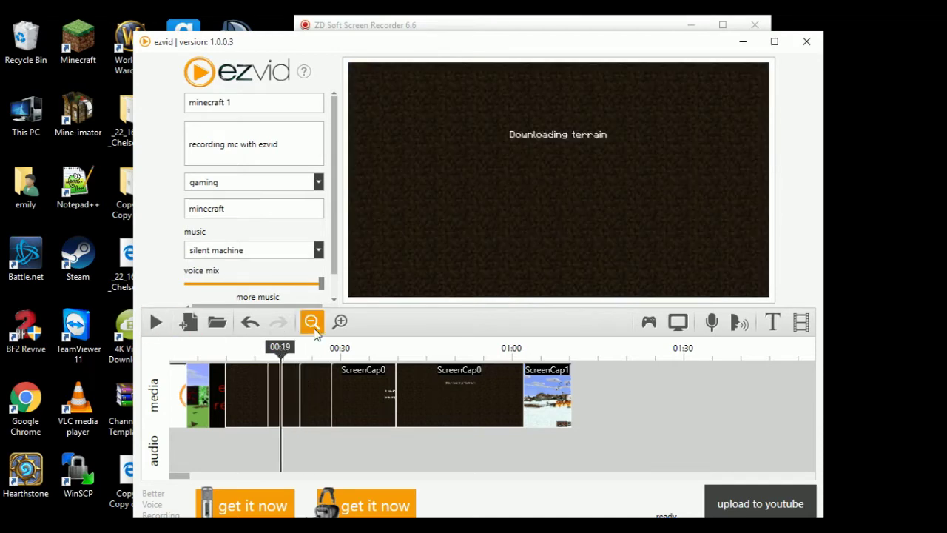
{"action": "left_click", "coordinate": [322, 352]}
{"action": "left_click", "coordinate": [279, 390]}
{"action": "right_click", "coordinate": [280, 389]}
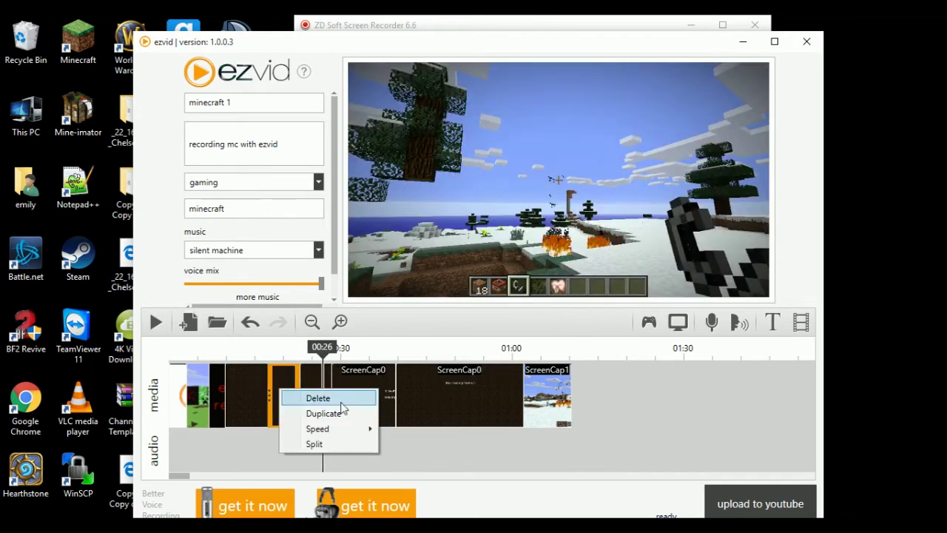
{"action": "mouse_move", "coordinate": [348, 429]}
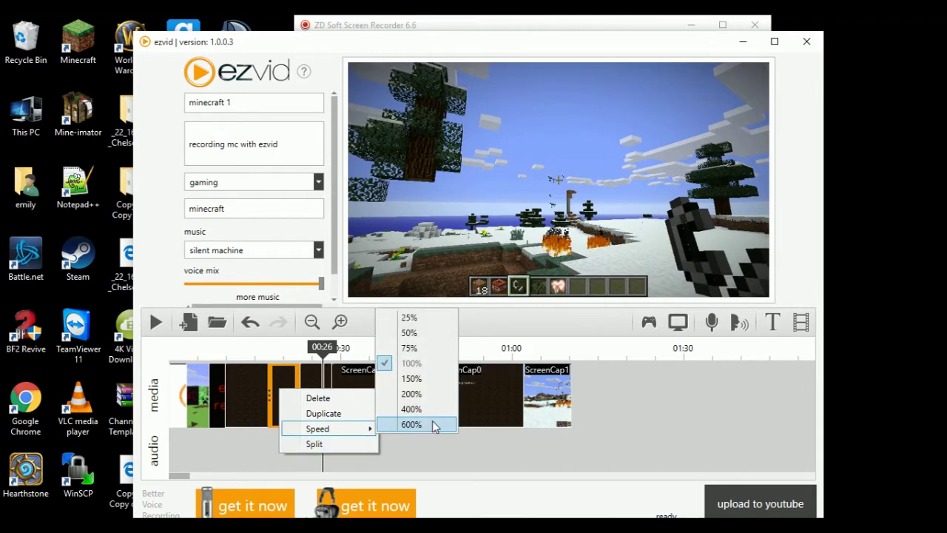
{"action": "left_click", "coordinate": [432, 424]}
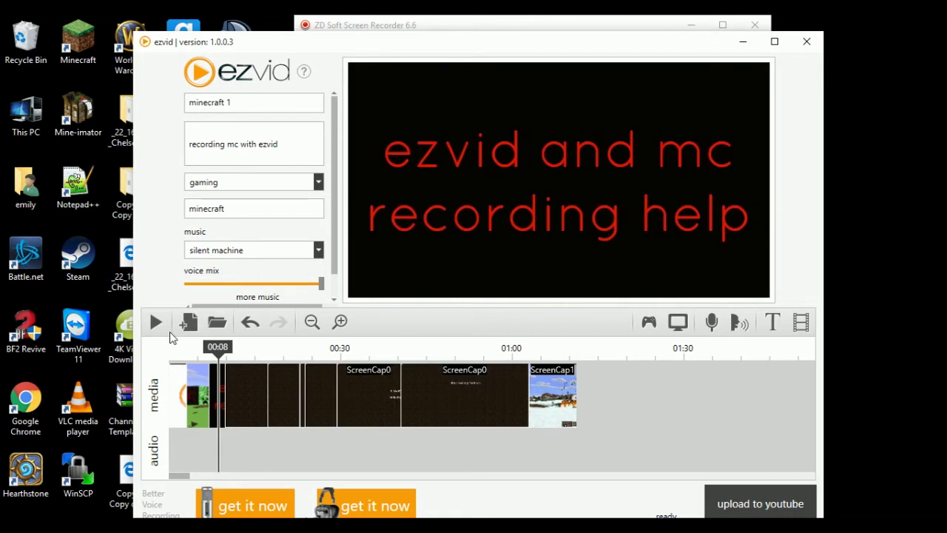
{"action": "left_click", "coordinate": [155, 321]}
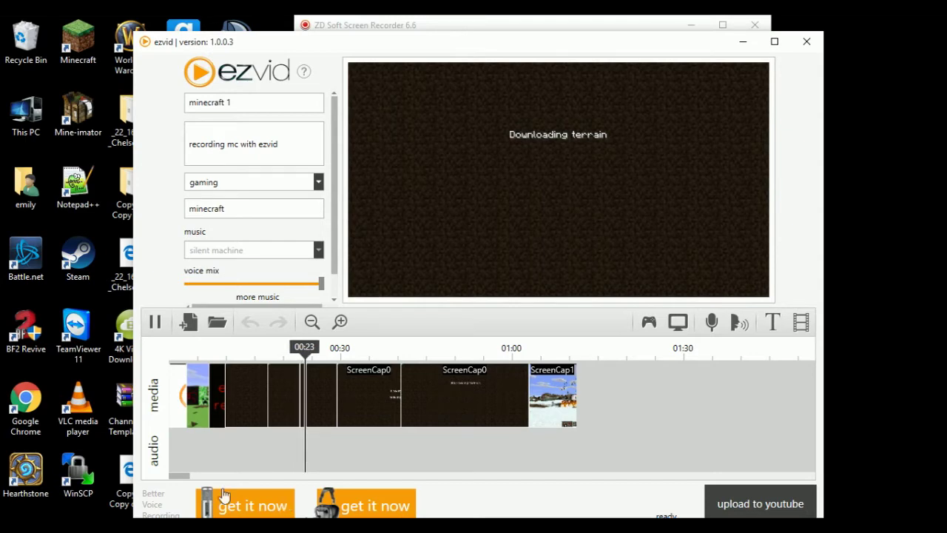
{"action": "left_click", "coordinate": [152, 324]}
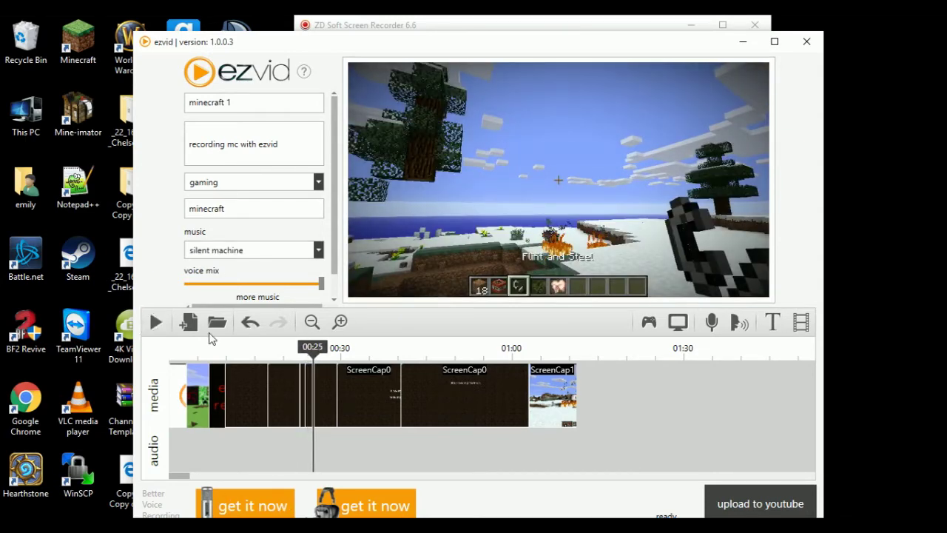
Step: Undo the last speed change, reapply 600% to the short dark clip, and replay from 00:14
{"action": "left_click", "coordinate": [244, 324]}
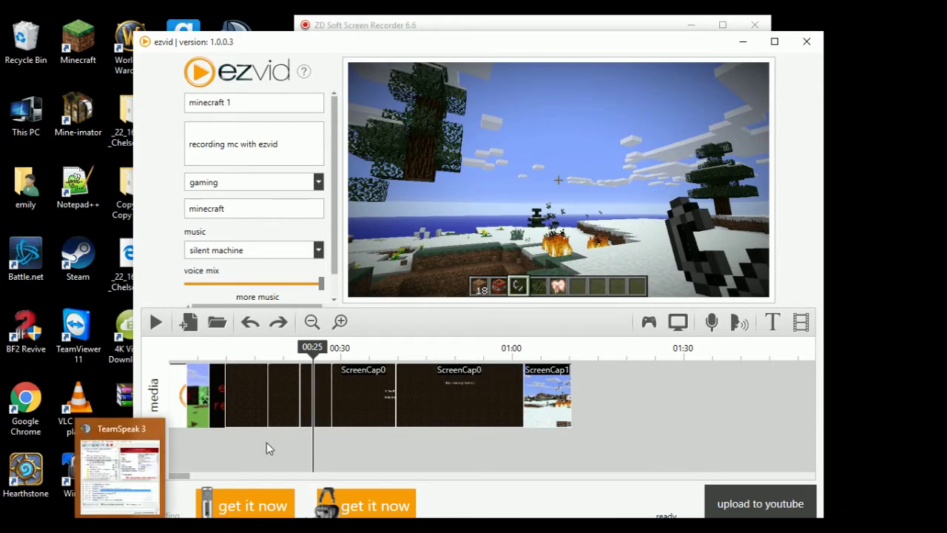
{"action": "left_click", "coordinate": [278, 405]}
{"action": "right_click", "coordinate": [276, 399]}
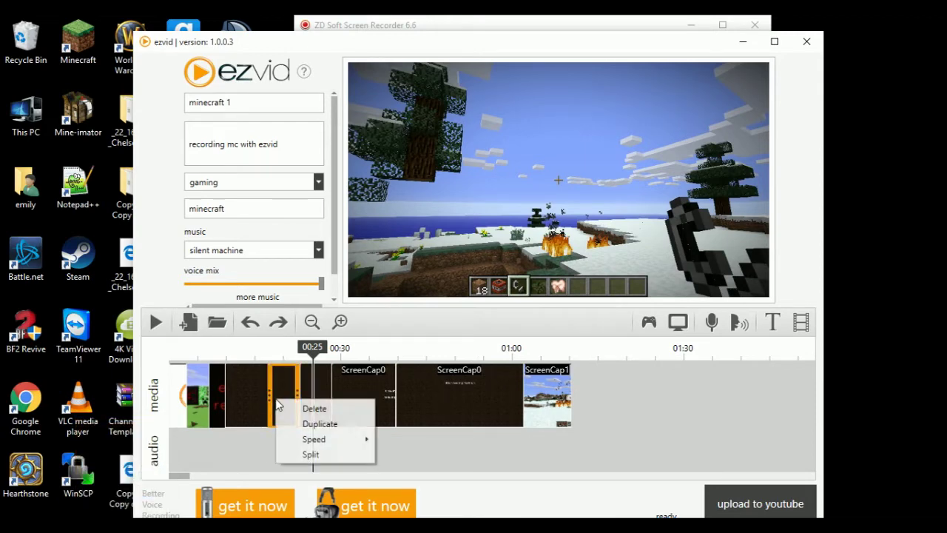
{"action": "mouse_move", "coordinate": [295, 441]}
{"action": "left_click", "coordinate": [393, 439]}
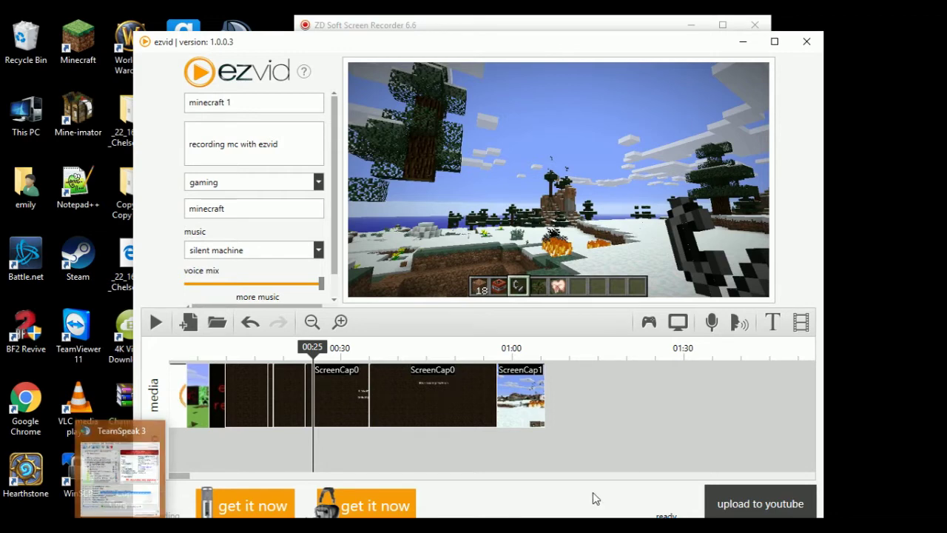
{"action": "left_click", "coordinate": [252, 347]}
{"action": "left_click", "coordinate": [158, 321]}
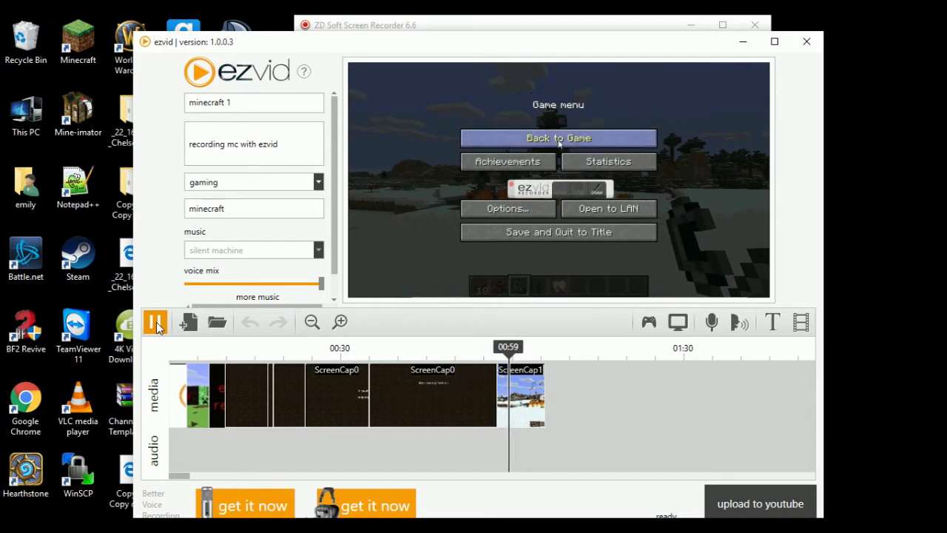
Step: Stop playback and scrub the preview to 00:45, 00:47 and 00:49
{"action": "left_click", "coordinate": [156, 322]}
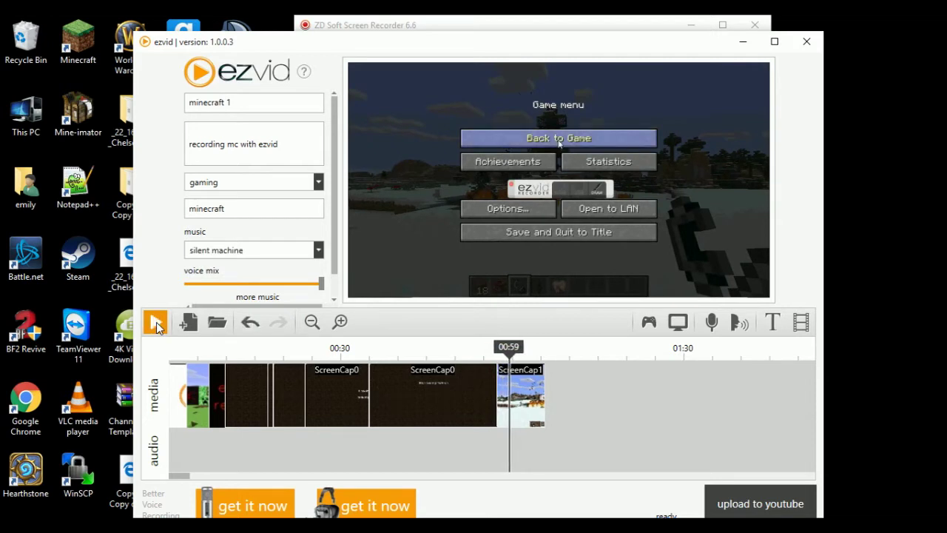
{"action": "left_click", "coordinate": [432, 352]}
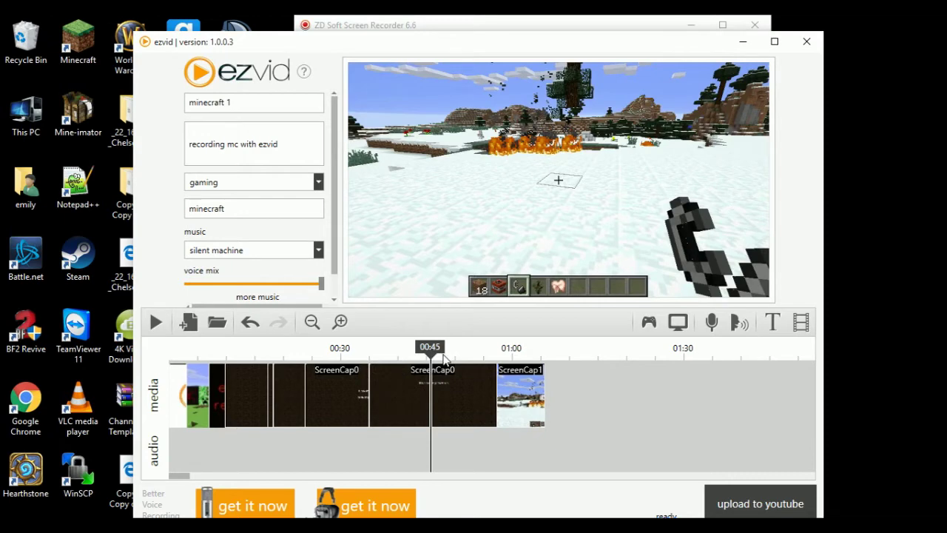
{"action": "left_click", "coordinate": [444, 358]}
{"action": "left_click", "coordinate": [454, 359]}
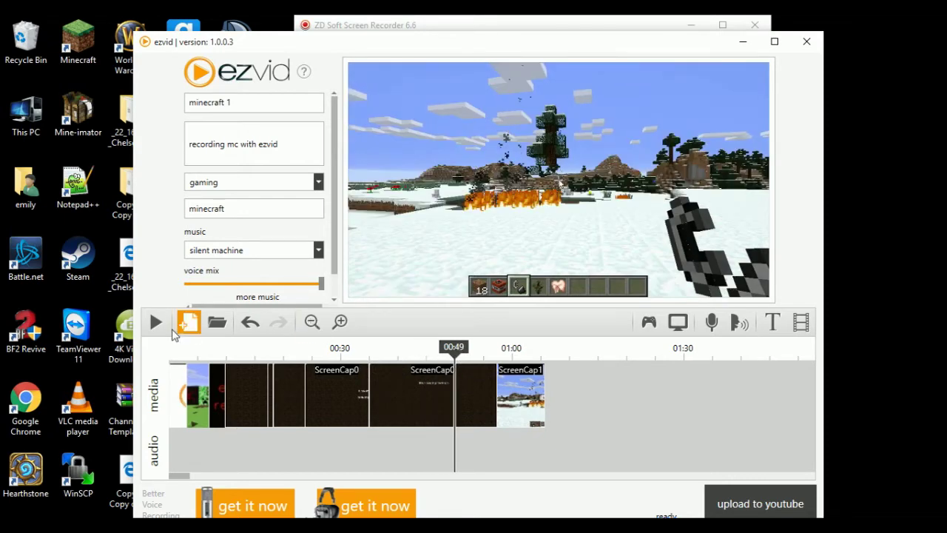
Step: Check the footage around 00:48 and trim the end off the second ScreenCap0 clip
{"action": "left_click", "coordinate": [156, 321]}
{"action": "left_click", "coordinate": [155, 321]}
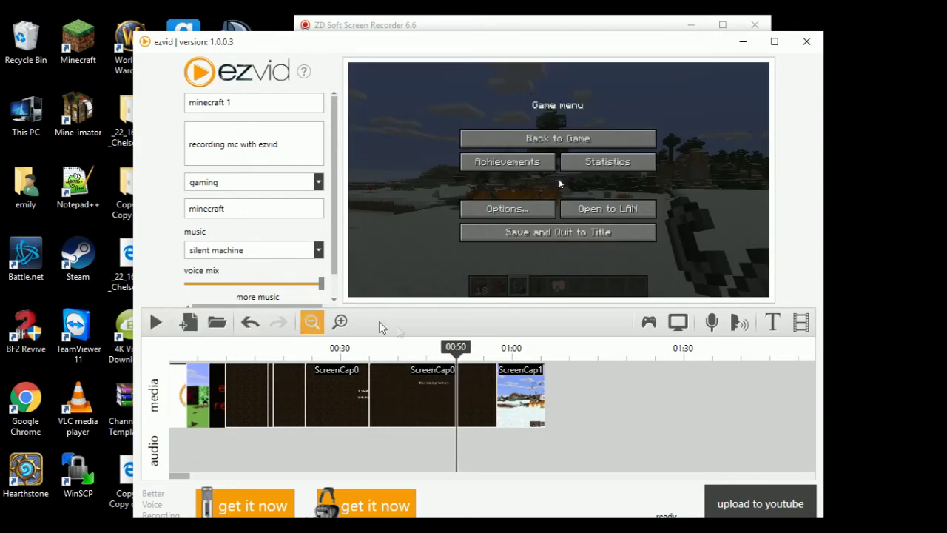
{"action": "left_click", "coordinate": [446, 353]}
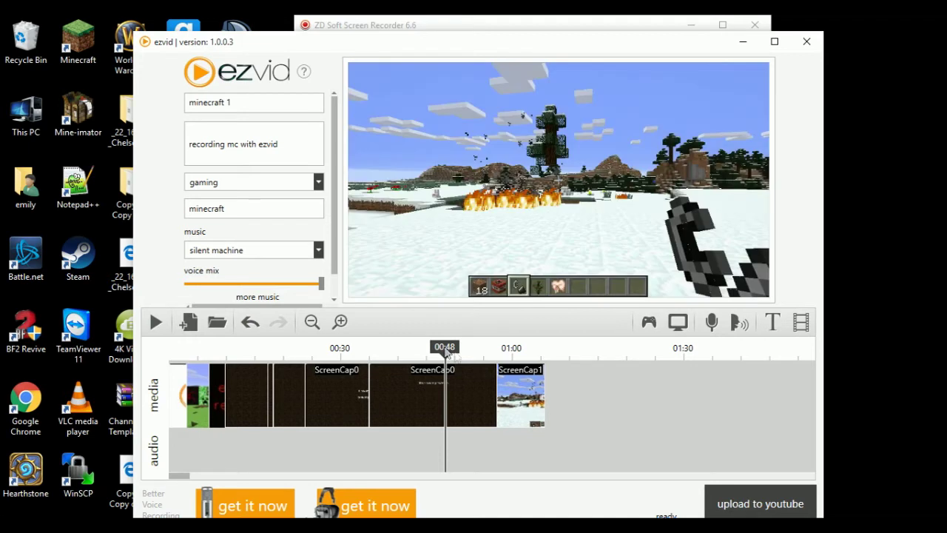
{"action": "left_click", "coordinate": [475, 392]}
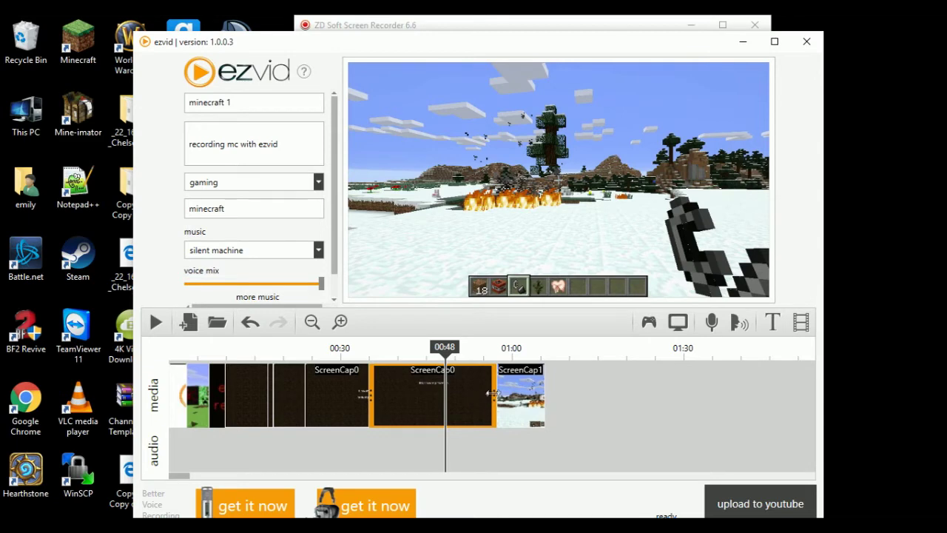
{"action": "left_click_drag", "start_coordinate": [491, 394], "coordinate": [445, 395]}
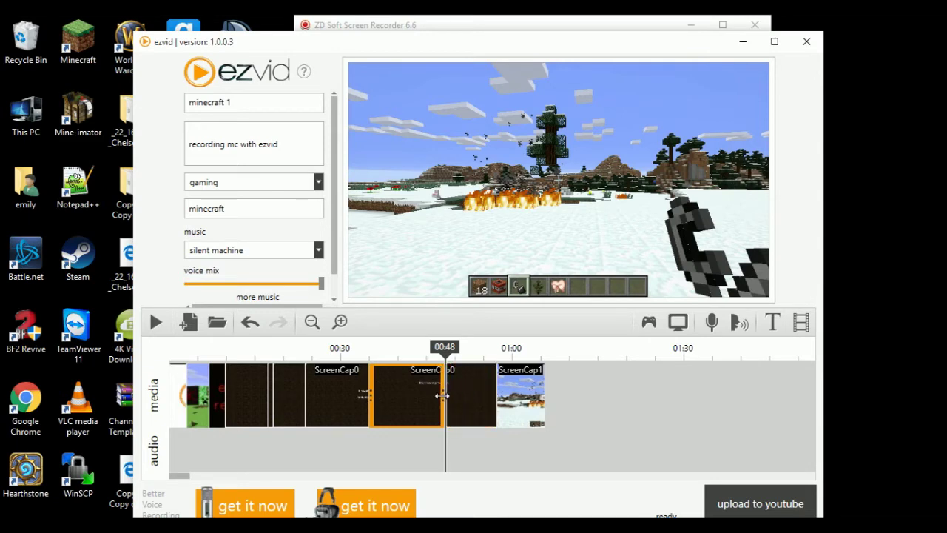
Step: Play the trimmed result from 00:46 through to 00:56
{"action": "left_click_drag", "start_coordinate": [440, 353], "coordinate": [433, 352]}
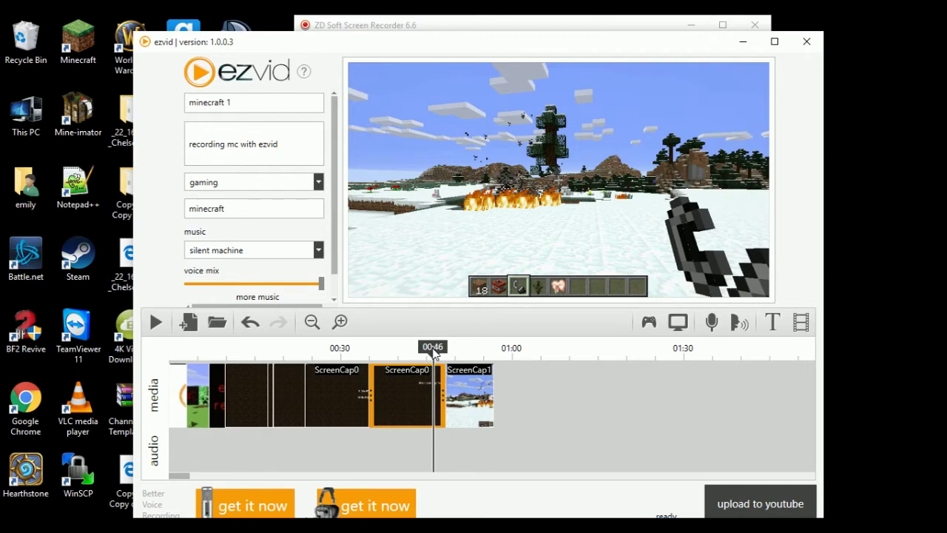
{"action": "left_click", "coordinate": [157, 324]}
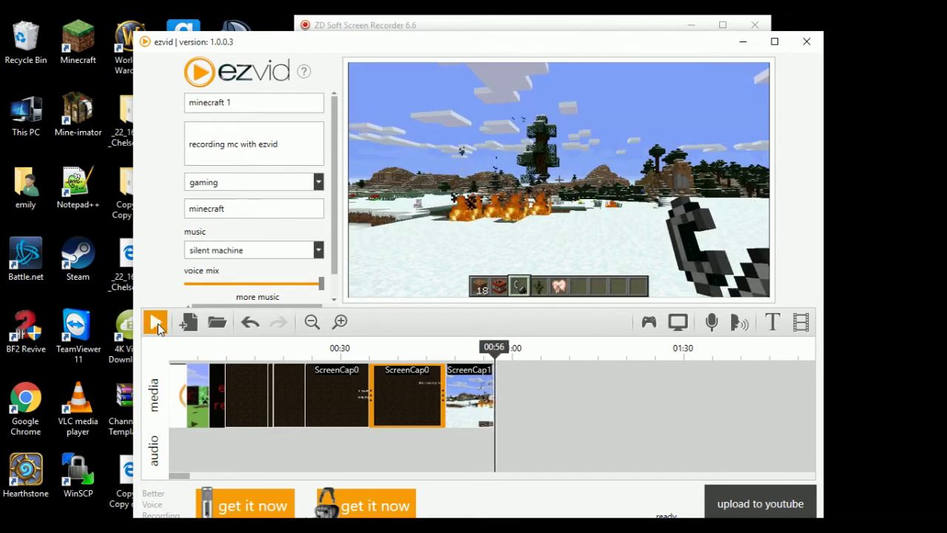
{"action": "left_click", "coordinate": [459, 402]}
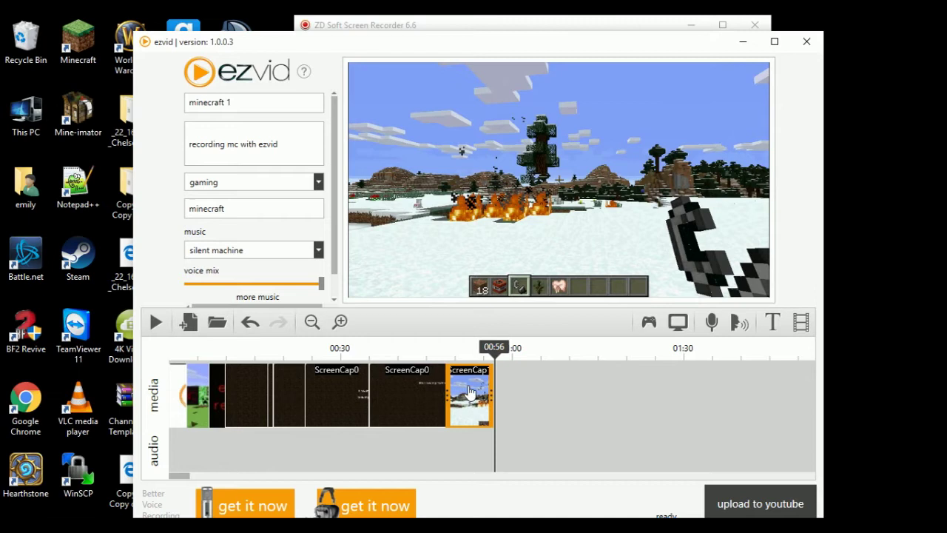
Step: Delete the final ScreenCap1 clip, undoing and redoing once, then return the playhead to 00:00
{"action": "right_click", "coordinate": [471, 390]}
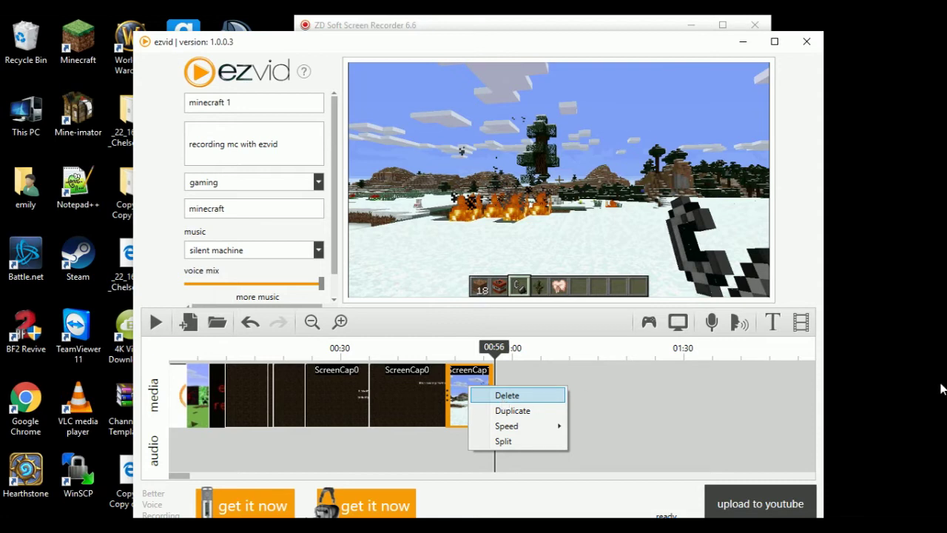
{"action": "left_click", "coordinate": [511, 395]}
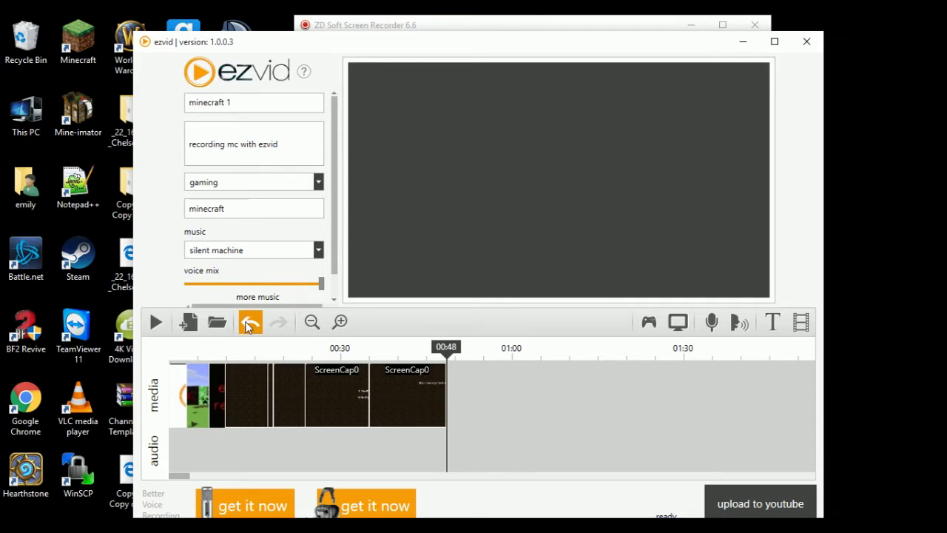
{"action": "key", "text": "ctrl+z"}
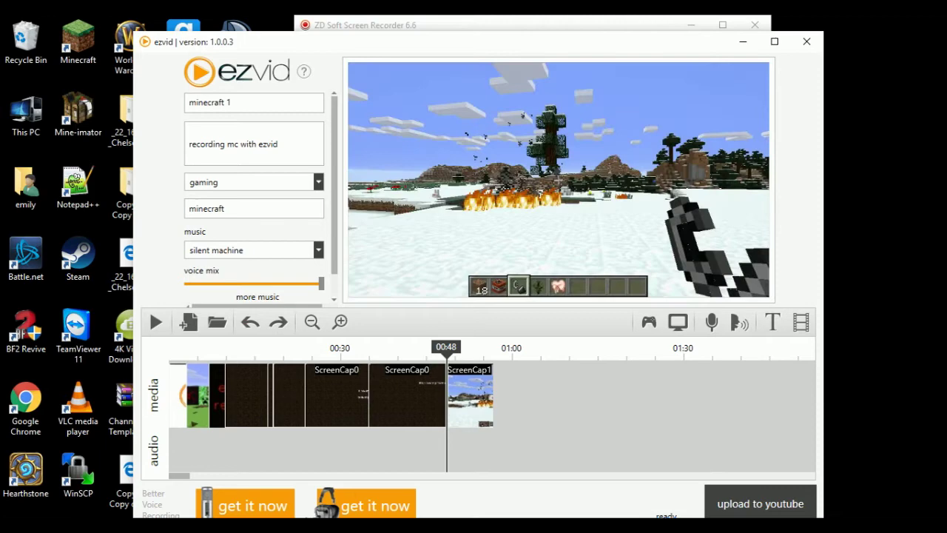
{"action": "right_click", "coordinate": [467, 393]}
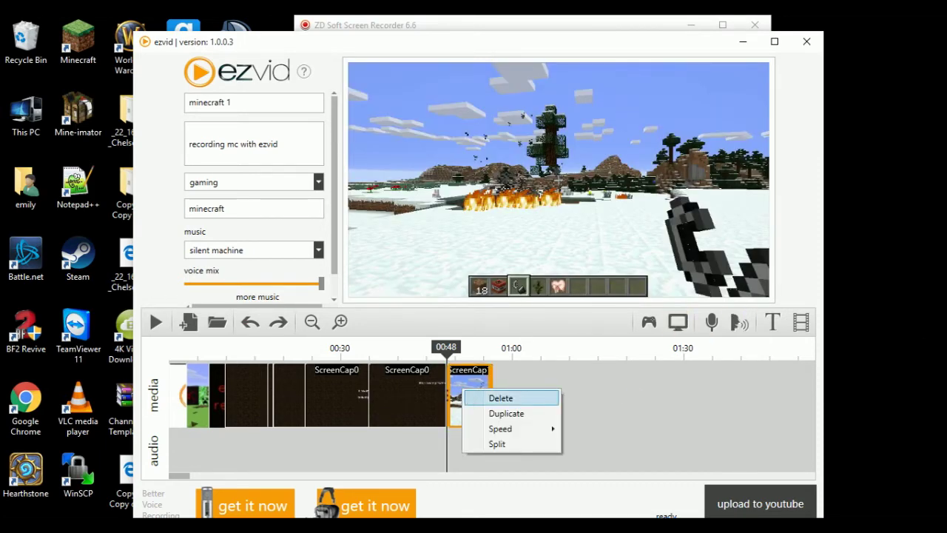
{"action": "left_click", "coordinate": [504, 398]}
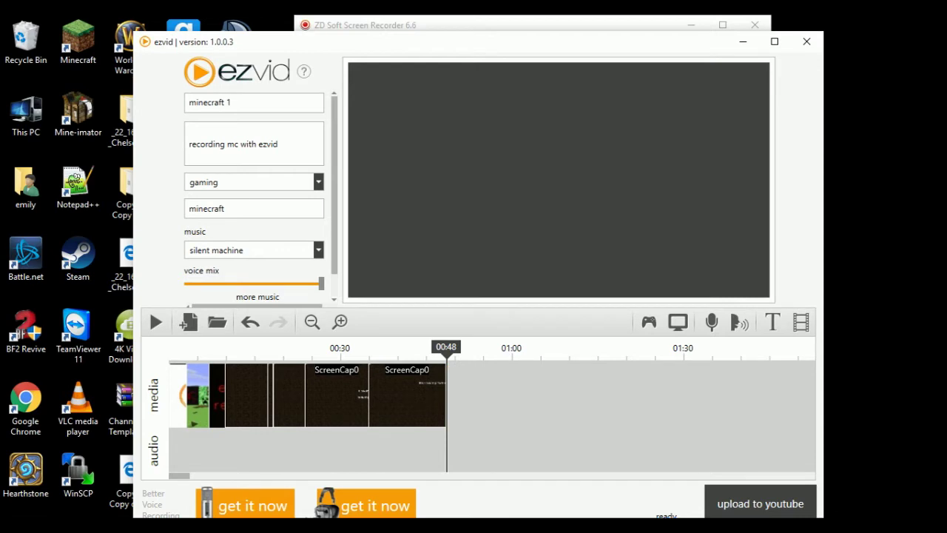
{"action": "left_click_drag", "start_coordinate": [446, 354], "coordinate": [169, 354]}
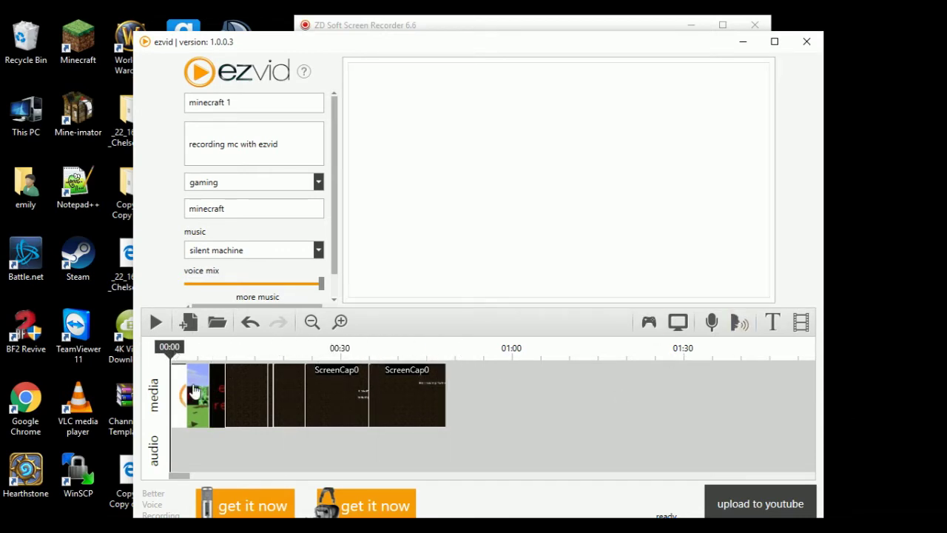
Step: Duplicate the opening Minecraft title image and move the copy to the end of the timeline
{"action": "right_click", "coordinate": [196, 392]}
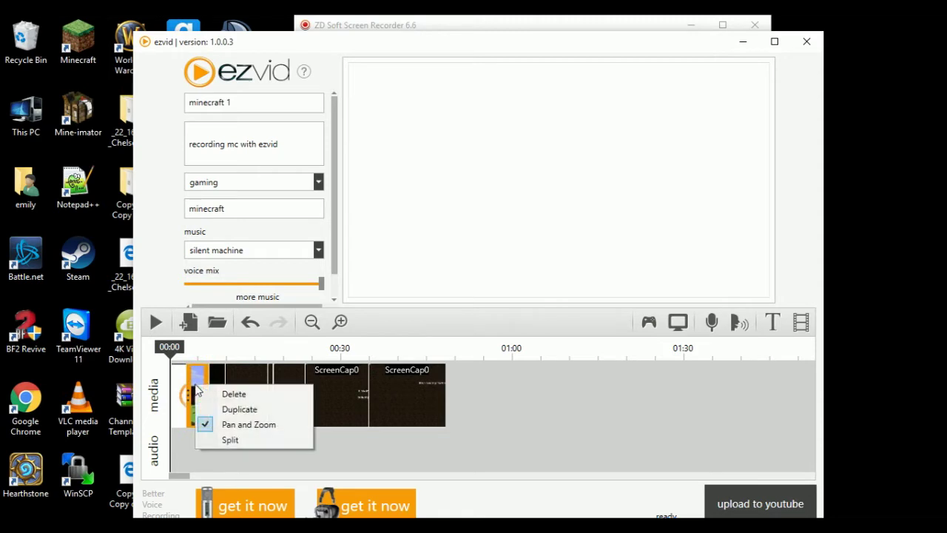
{"action": "left_click", "coordinate": [223, 411]}
{"action": "left_click_drag", "start_coordinate": [216, 401], "coordinate": [478, 397]}
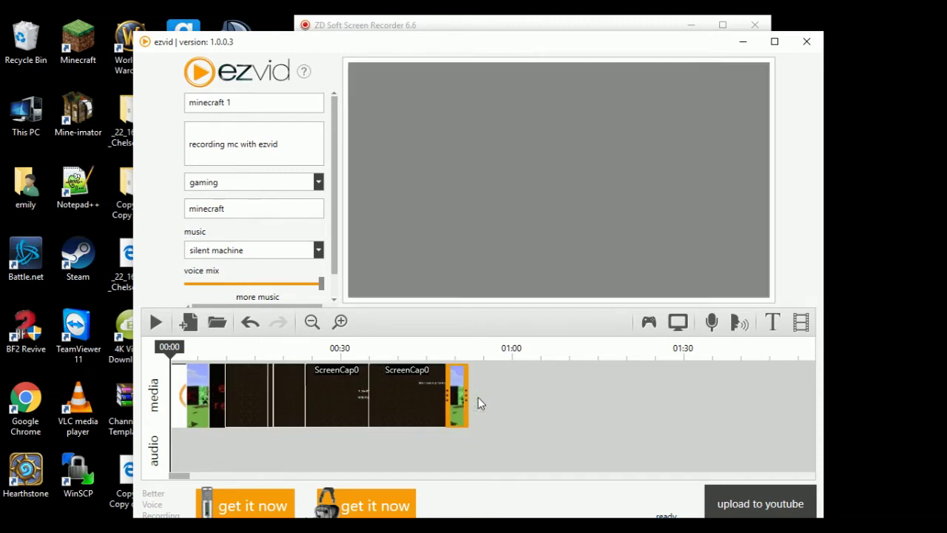
{"action": "right_click", "coordinate": [453, 398]}
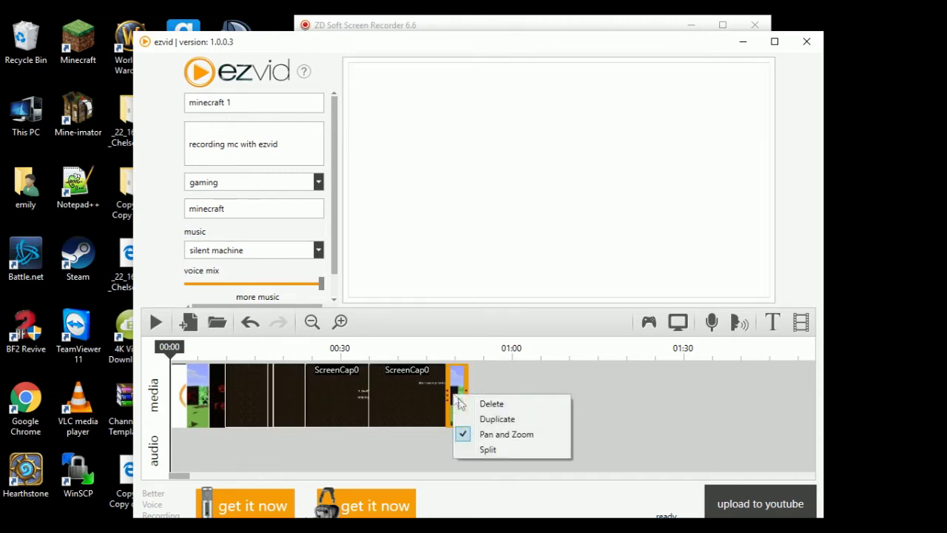
{"action": "left_click", "coordinate": [459, 350]}
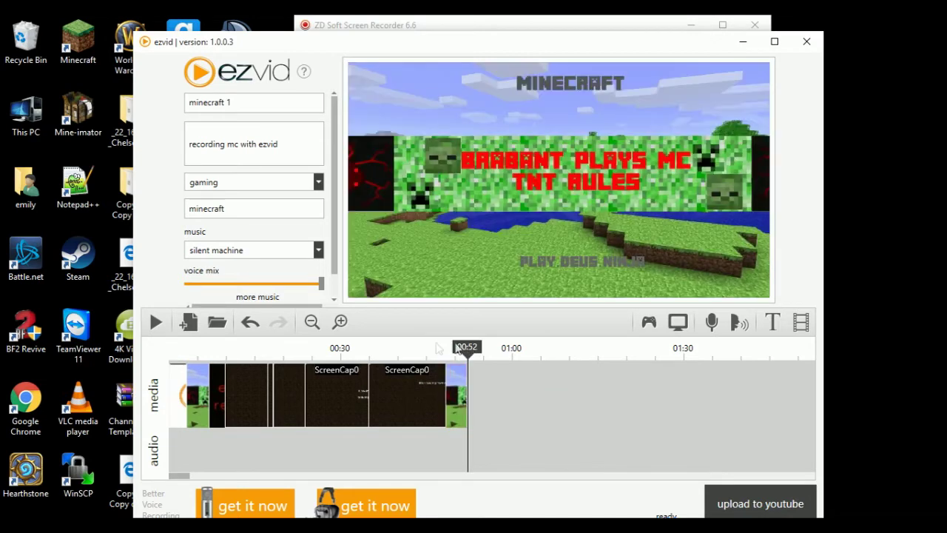
{"action": "left_click", "coordinate": [774, 322]}
Step: Add a text card reading 'the end' to the timeline
{"action": "left_click_drag", "start_coordinate": [296, 298], "coordinate": [740, 303]}
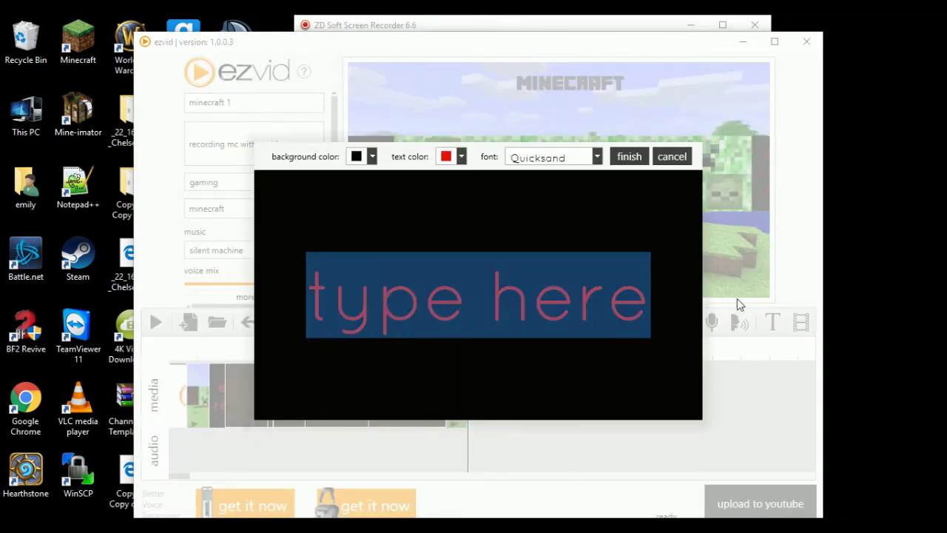
{"action": "type", "text": "the end"}
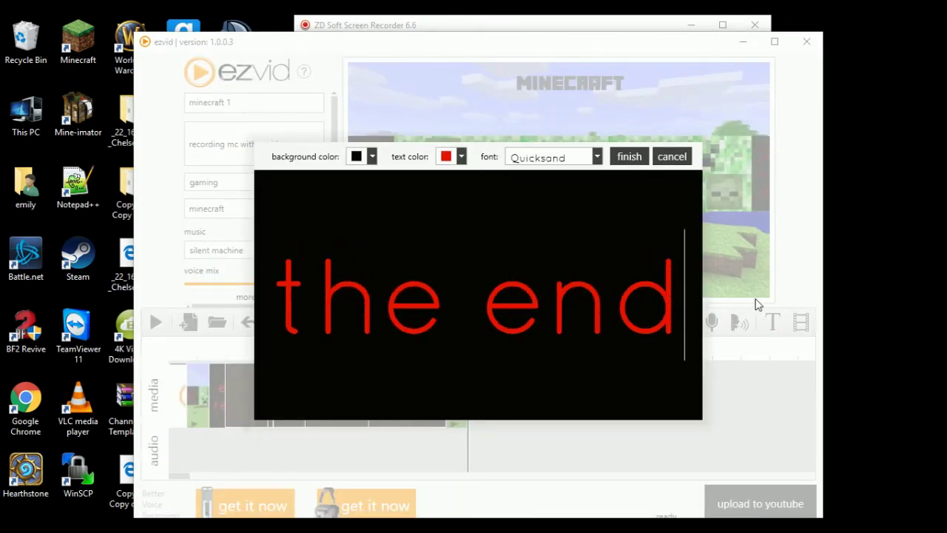
{"action": "left_click", "coordinate": [628, 163]}
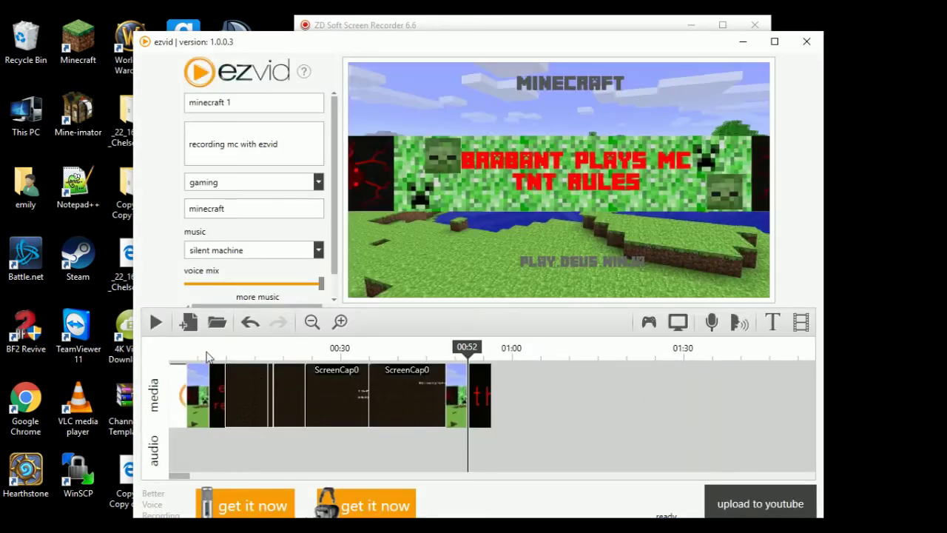
Step: Preview from 00:46, shorten the 'the end' card, and play back the new ending
{"action": "left_click", "coordinate": [436, 353]}
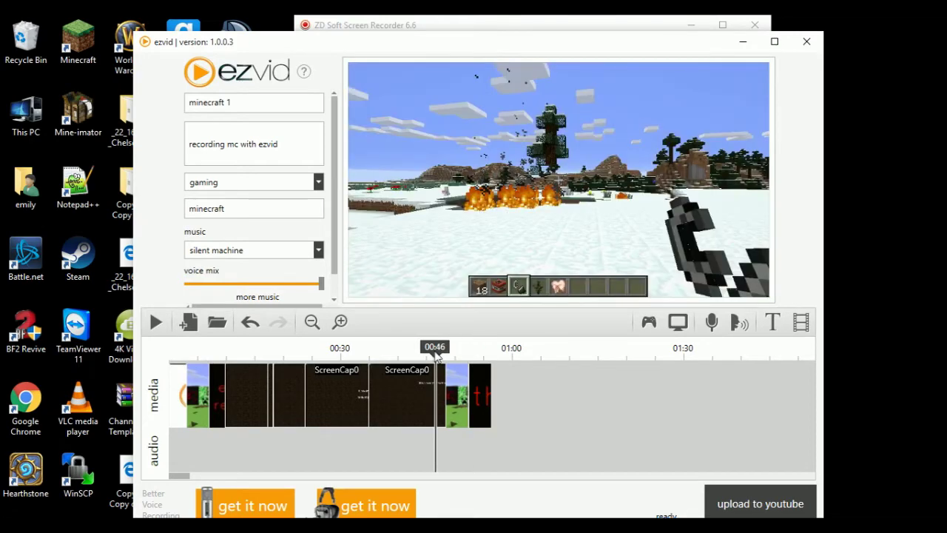
{"action": "left_click", "coordinate": [156, 322]}
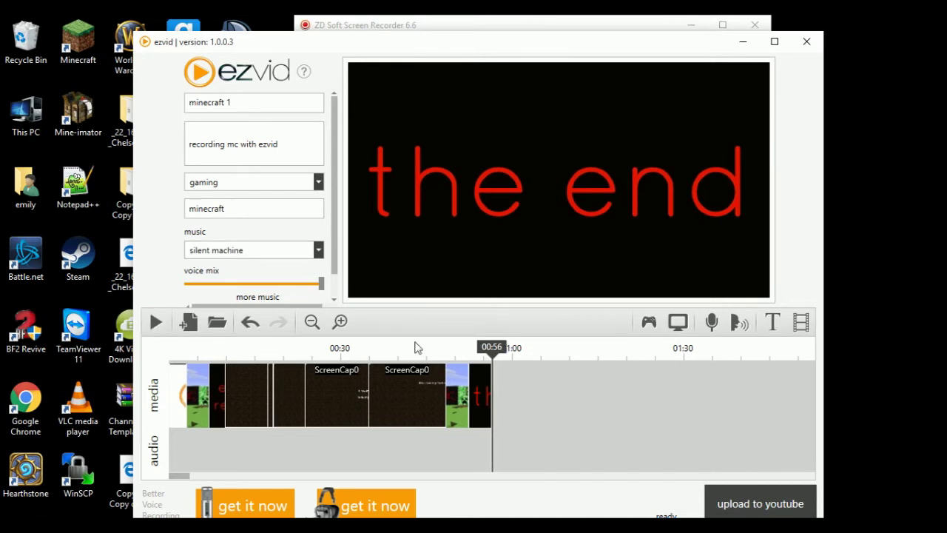
{"action": "left_click", "coordinate": [479, 396]}
{"action": "left_click_drag", "start_coordinate": [476, 394], "coordinate": [464, 394]}
{"action": "left_click", "coordinate": [156, 322]}
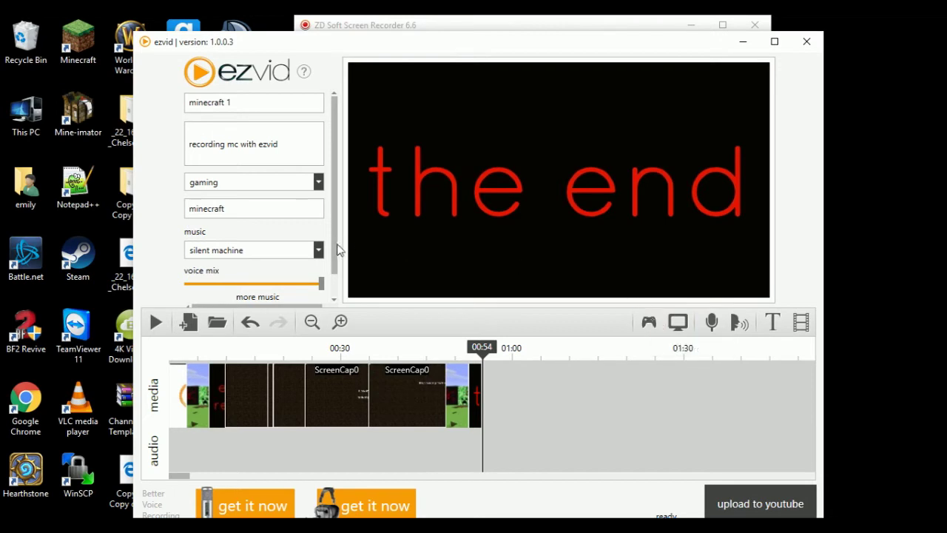
Step: Set the background music to 'dead radio (paff remix)' and return playback to 00:00
{"action": "scroll", "coordinate": [333, 252], "scroll_direction": "down", "scroll_amount": 3}
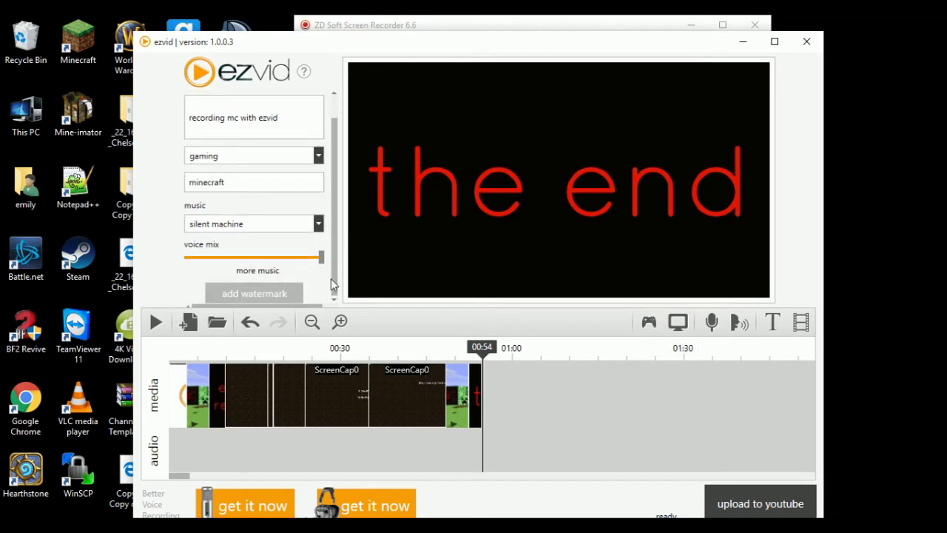
{"action": "scroll", "coordinate": [331, 252], "scroll_direction": "up", "scroll_amount": 3}
{"action": "left_click", "coordinate": [318, 252]}
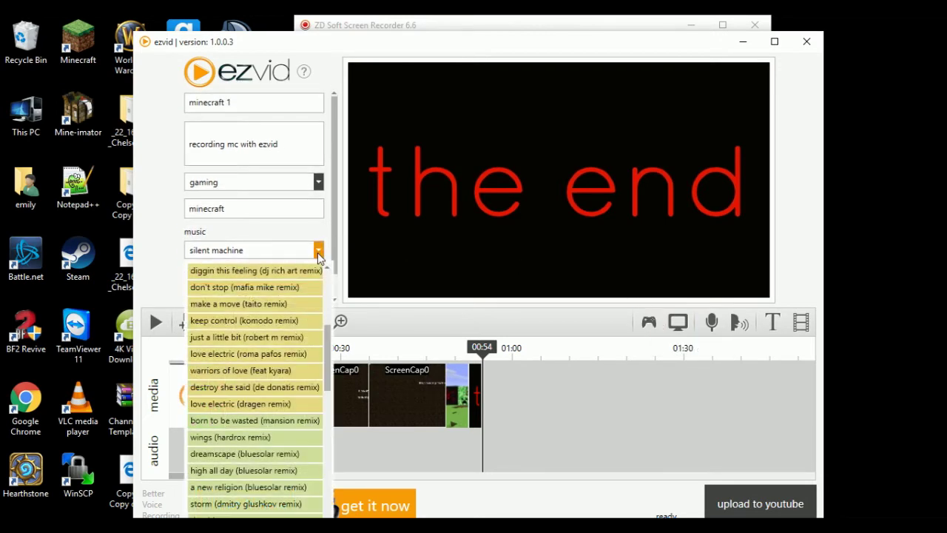
{"action": "scroll", "coordinate": [329, 279], "scroll_direction": "up", "scroll_amount": 3}
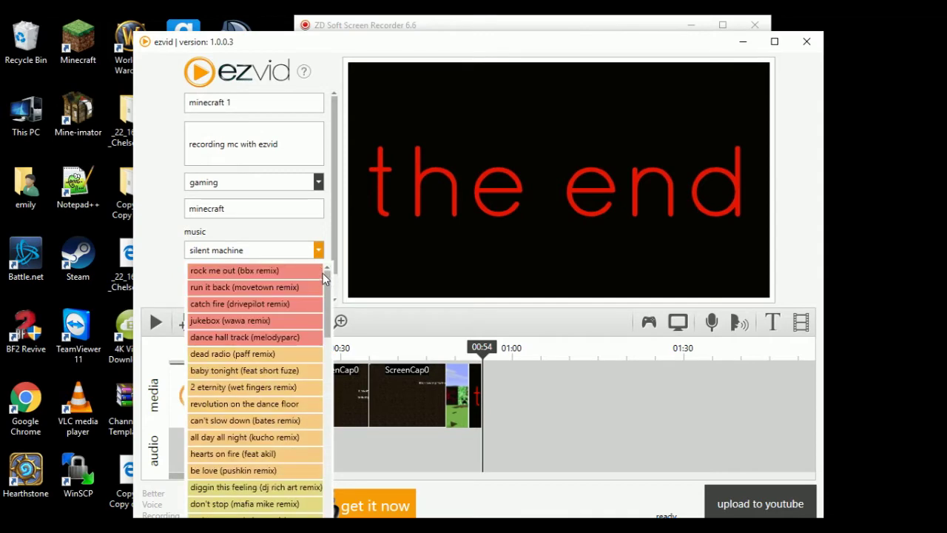
{"action": "left_click", "coordinate": [299, 354]}
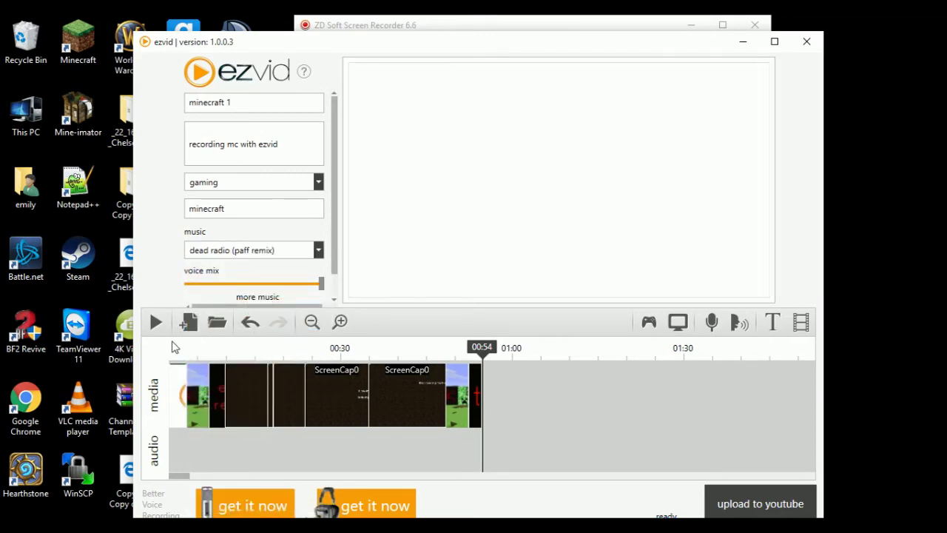
{"action": "left_click", "coordinate": [171, 347]}
Step: Play the minecraft 1 preview through to the end card, then begin the YouTube upload
{"action": "left_click", "coordinate": [155, 321]}
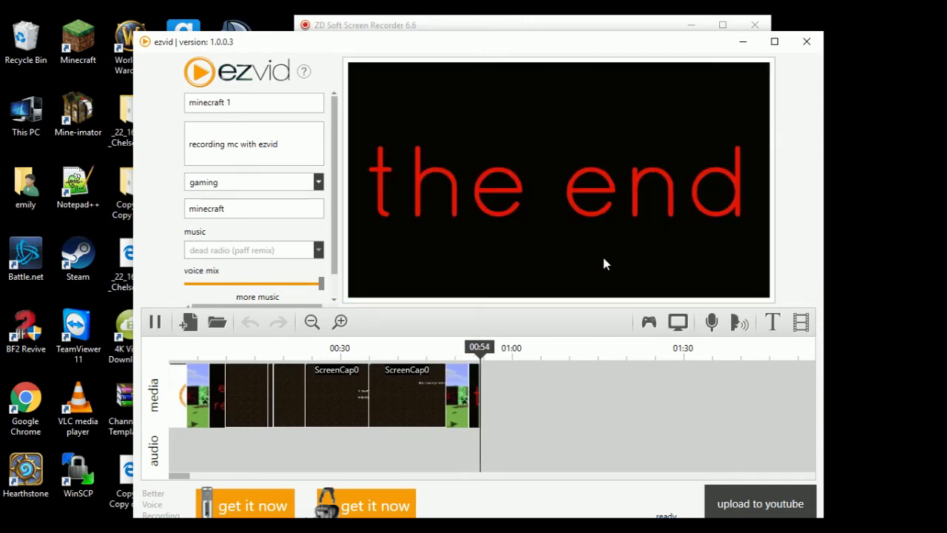
{"action": "left_click", "coordinate": [757, 504]}
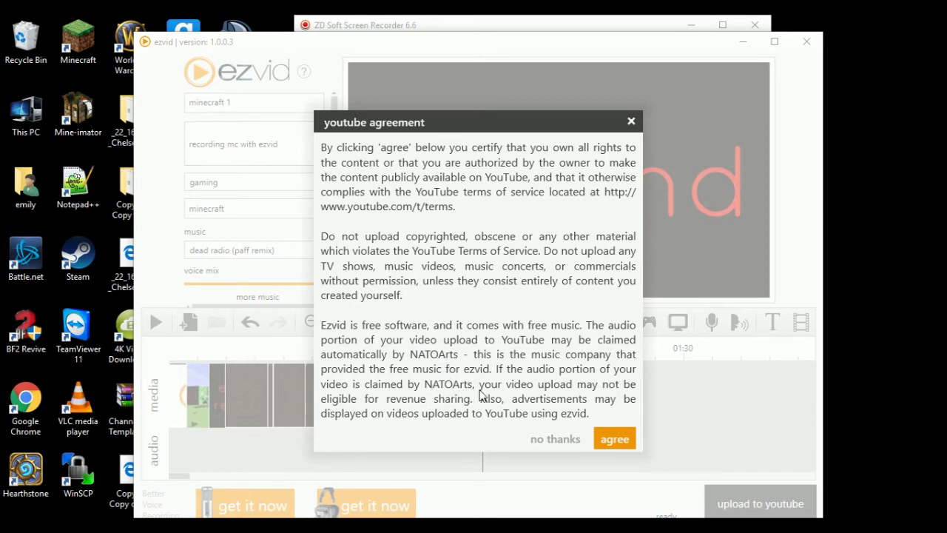
Step: Agree to the YouTube upload terms and continue to the secure Google login
{"action": "left_click", "coordinate": [624, 439]}
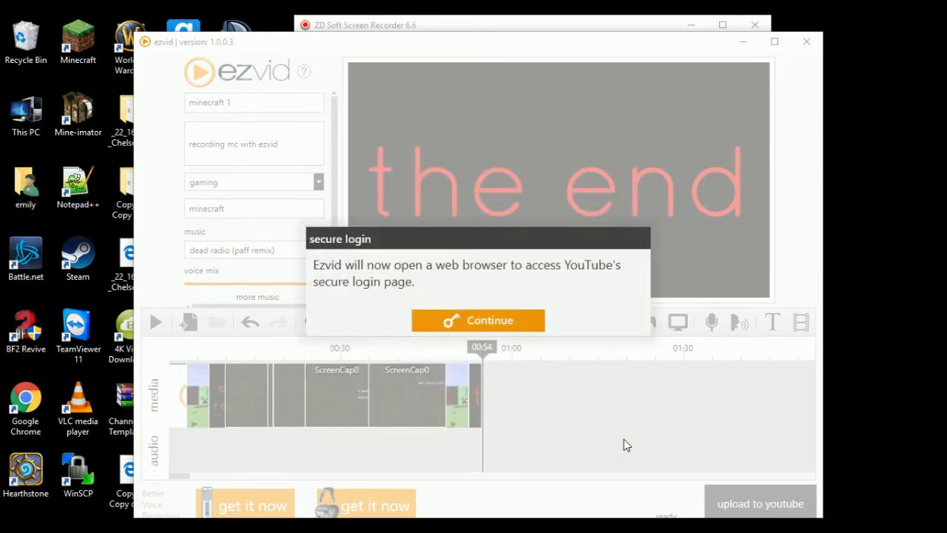
{"action": "left_click", "coordinate": [544, 327]}
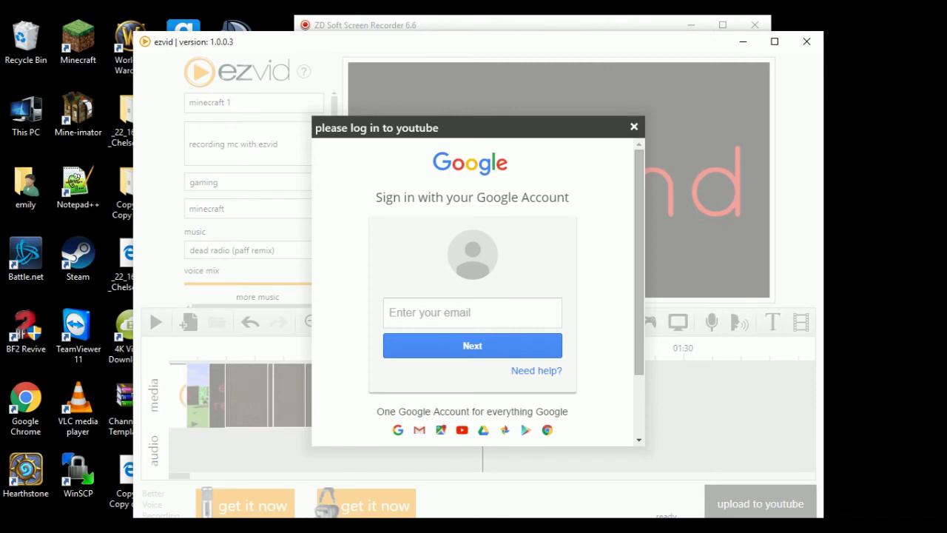
Step: Sign in to the Google account with its e-mail and account password
{"action": "left_click", "coordinate": [533, 312]}
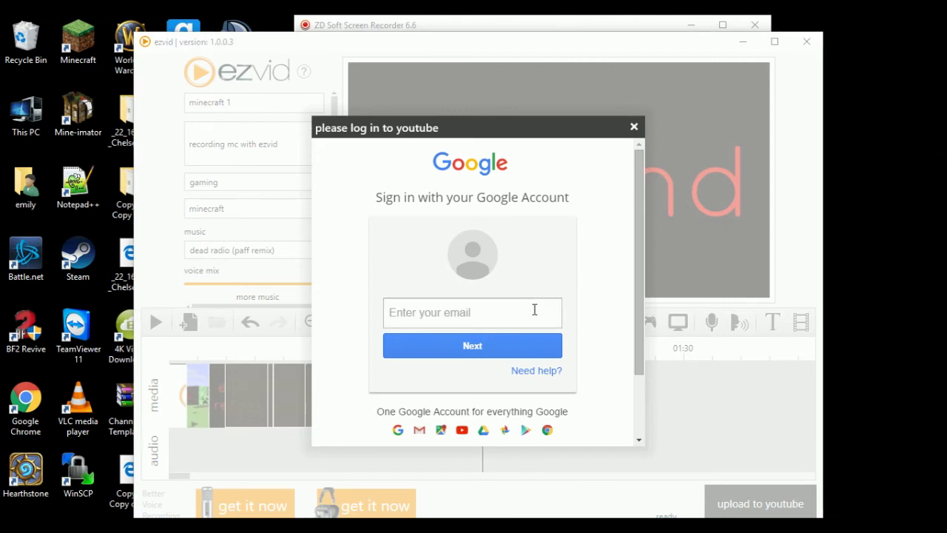
{"action": "left_click", "coordinate": [469, 342]}
{"action": "type", "text": "•••••••••"}
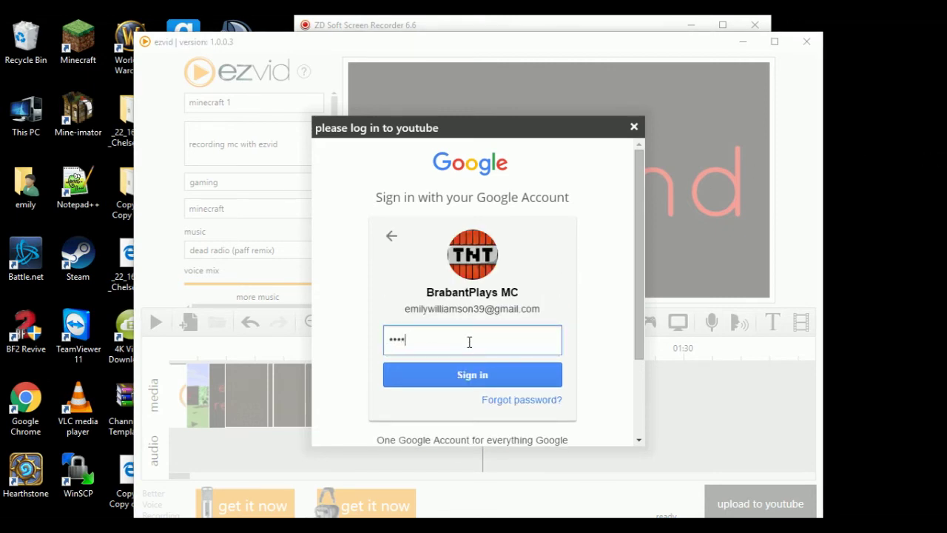
{"action": "key", "text": "Return"}
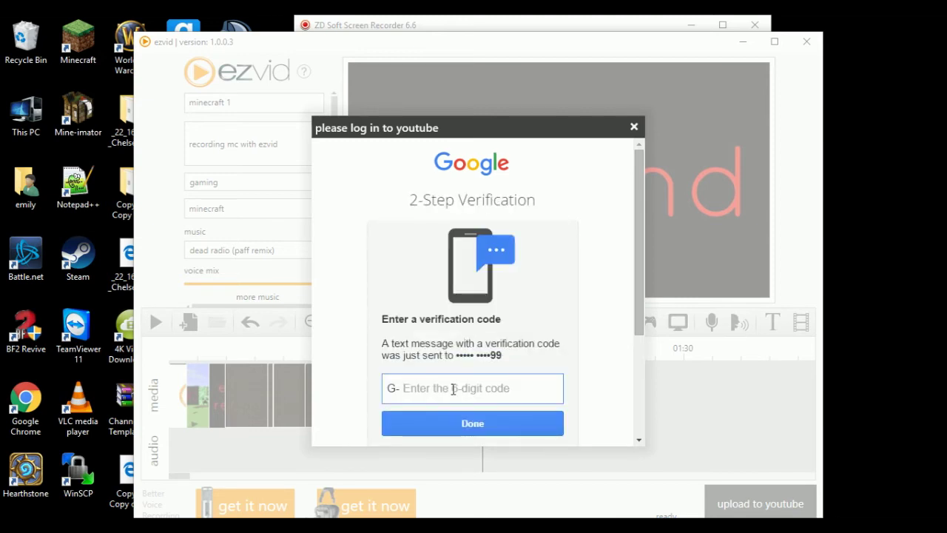
Step: Enter the SMS verification code and allow ezvid to manage the YouTube videos
{"action": "left_click", "coordinate": [453, 391]}
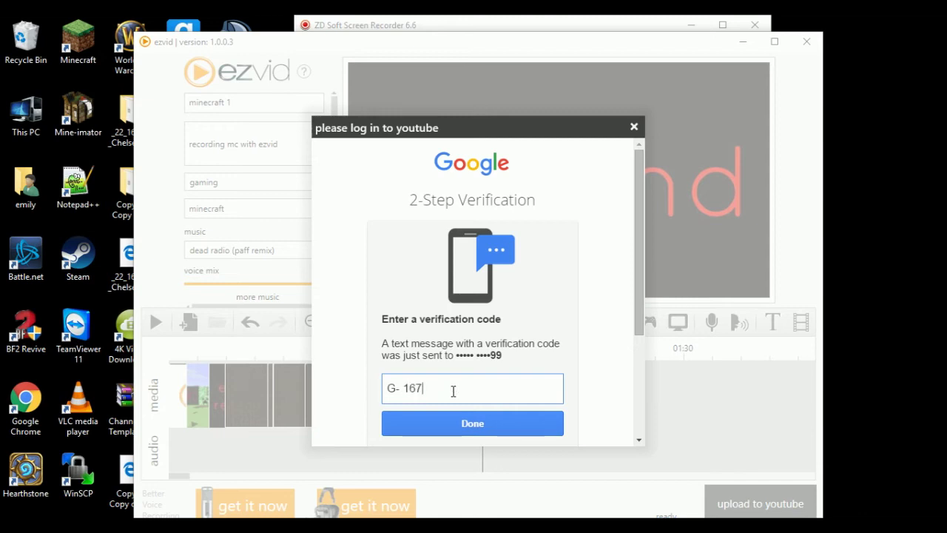
{"action": "left_click", "coordinate": [470, 417]}
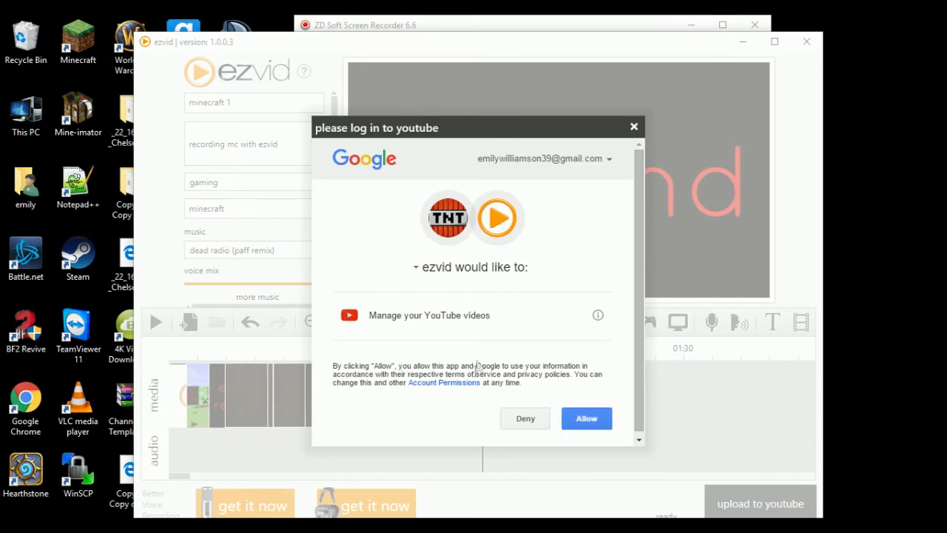
{"action": "left_click", "coordinate": [584, 418]}
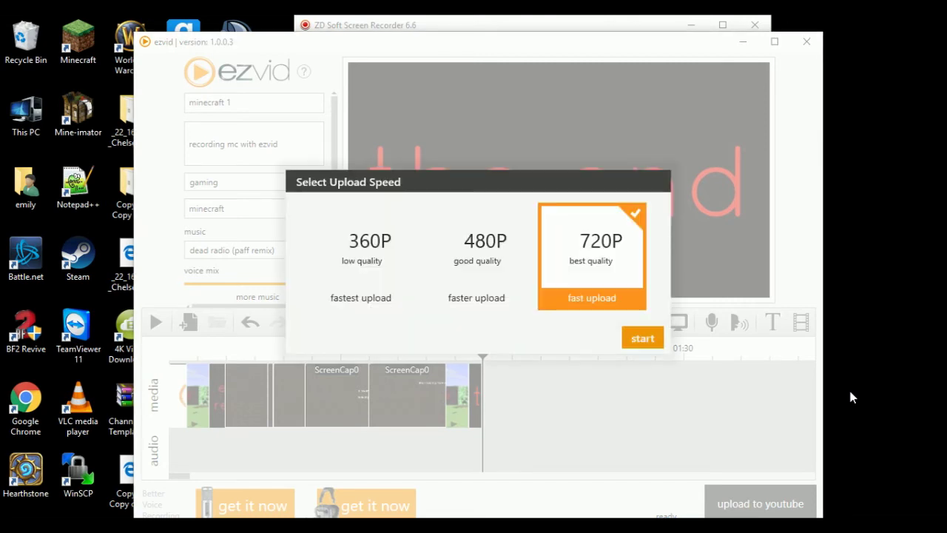
Step: Choose 360P upload quality and start rendering and uploading the video
{"action": "left_click", "coordinate": [490, 252]}
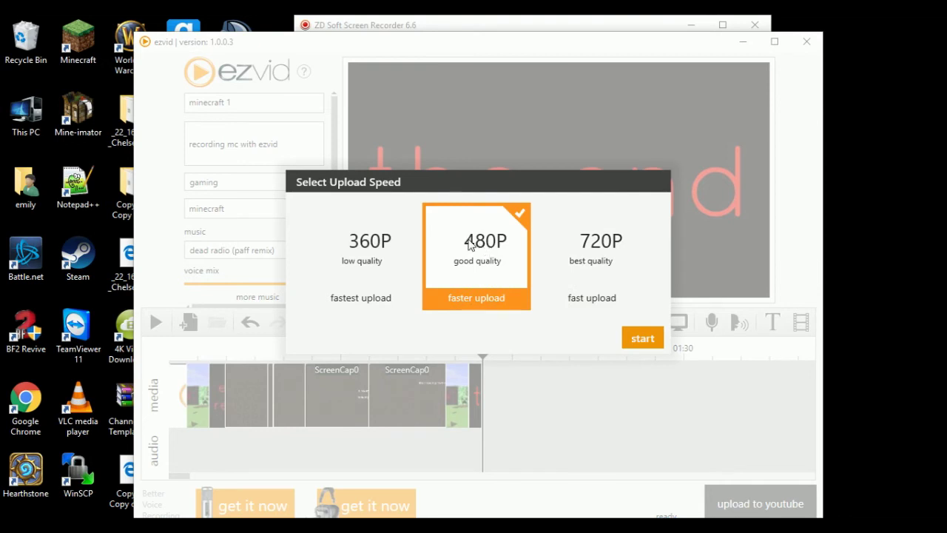
{"action": "left_click", "coordinate": [374, 247]}
{"action": "left_click", "coordinate": [495, 249]}
{"action": "left_click", "coordinate": [598, 250]}
{"action": "left_click", "coordinate": [370, 251]}
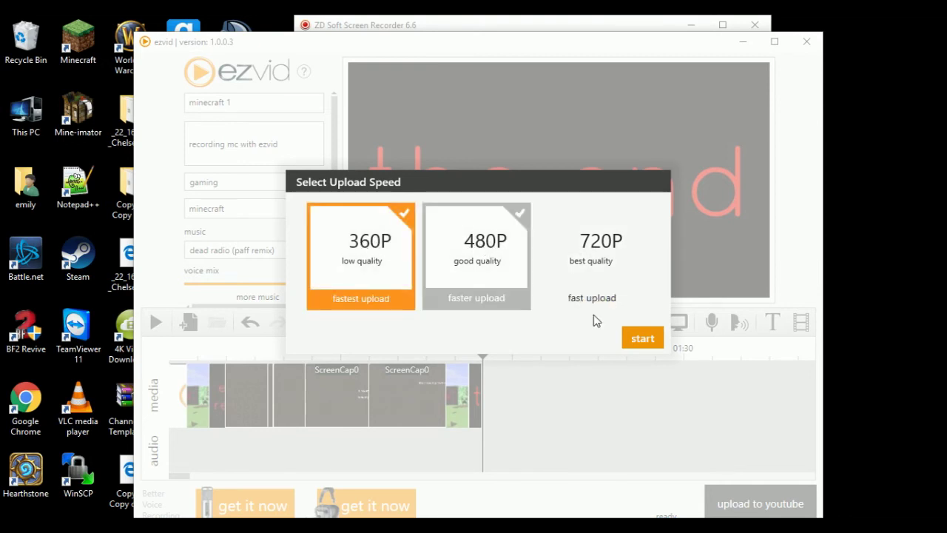
{"action": "left_click", "coordinate": [638, 337]}
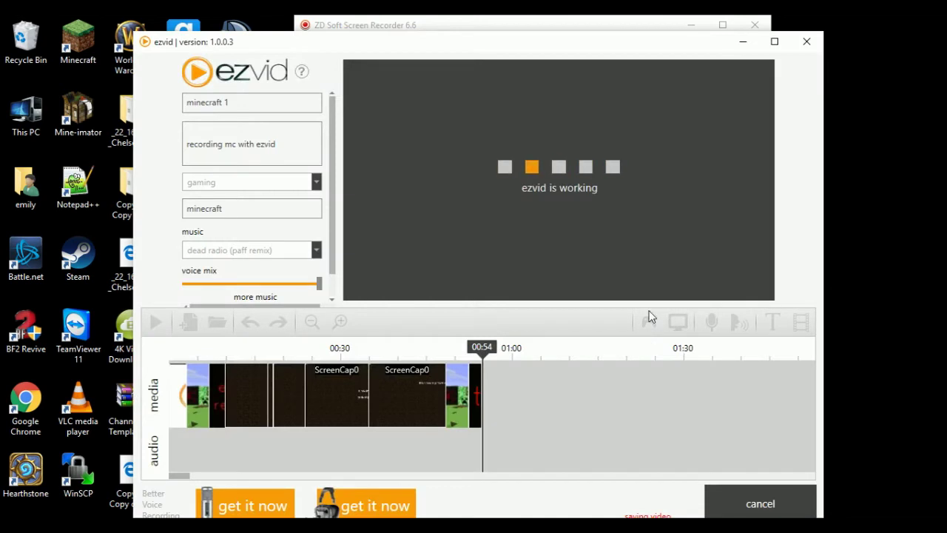
Step: Cancel the running YouTube upload and confirm the cancellation
{"action": "mouse_move", "coordinate": [569, 184]}
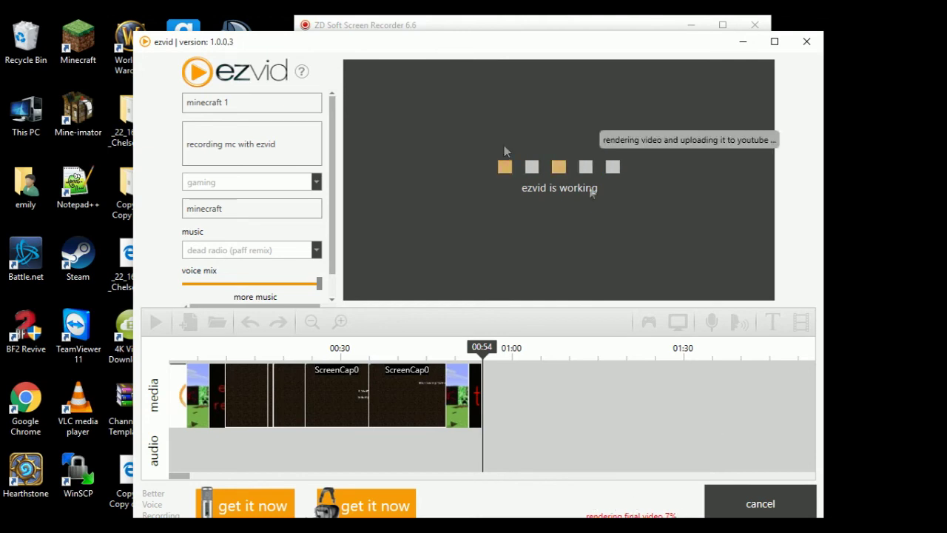
{"action": "left_click", "coordinate": [757, 498]}
{"action": "left_click", "coordinate": [794, 69]}
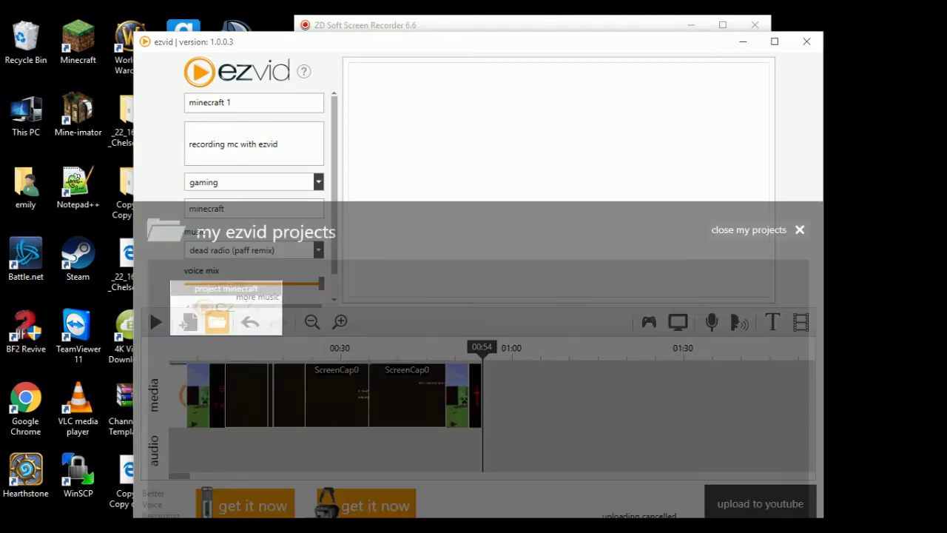
Step: Load the Untitled and minecraft 1 projects in turn, then open project 1
{"action": "mouse_move", "coordinate": [575, 328]}
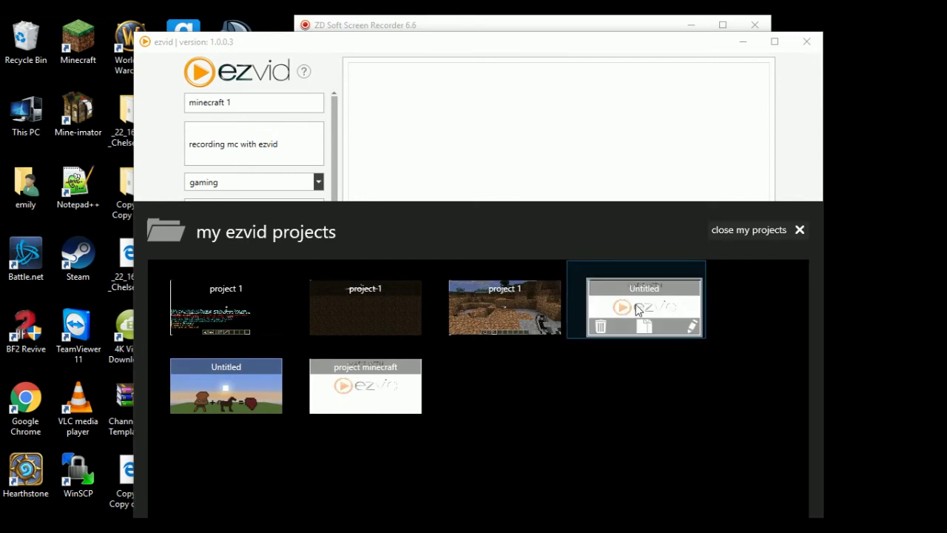
{"action": "left_click", "coordinate": [692, 329]}
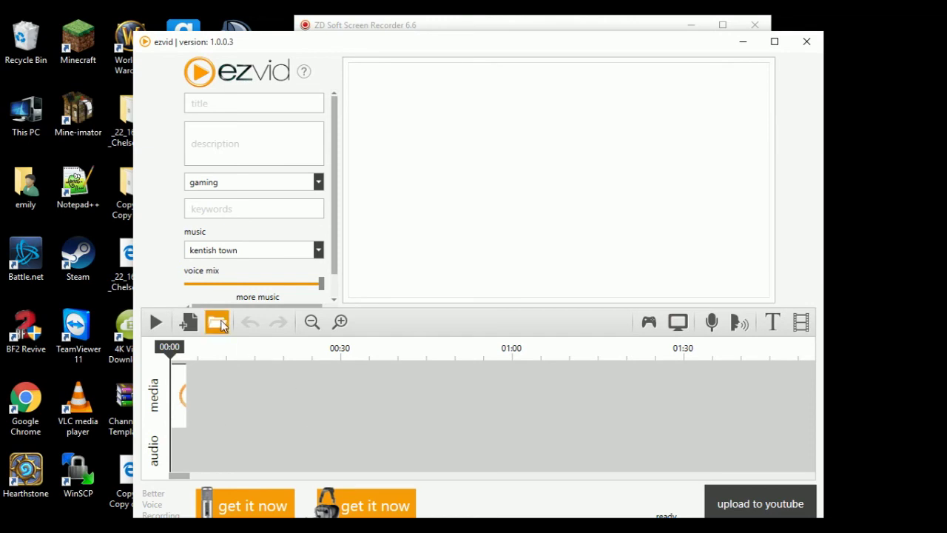
{"action": "left_click", "coordinate": [218, 323]}
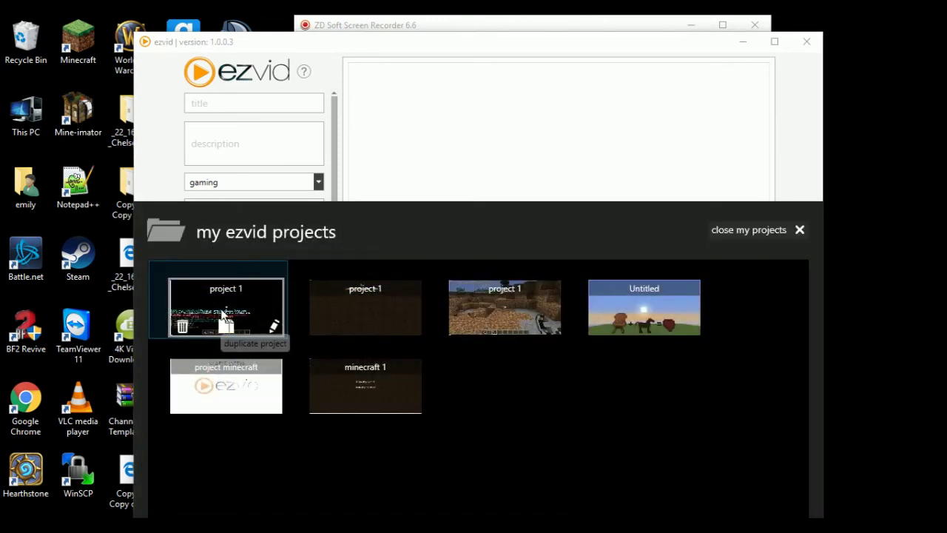
{"action": "left_click", "coordinate": [412, 405]}
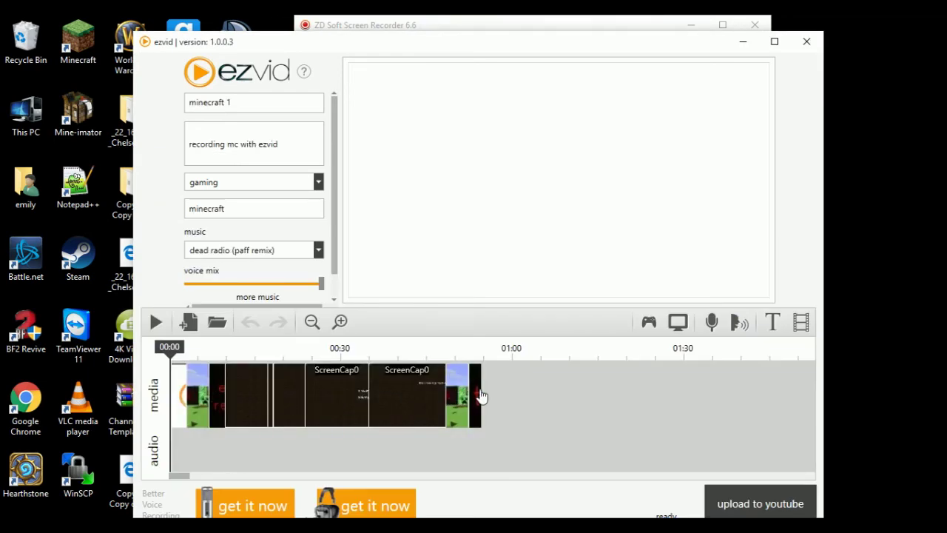
{"action": "left_click", "coordinate": [216, 321]}
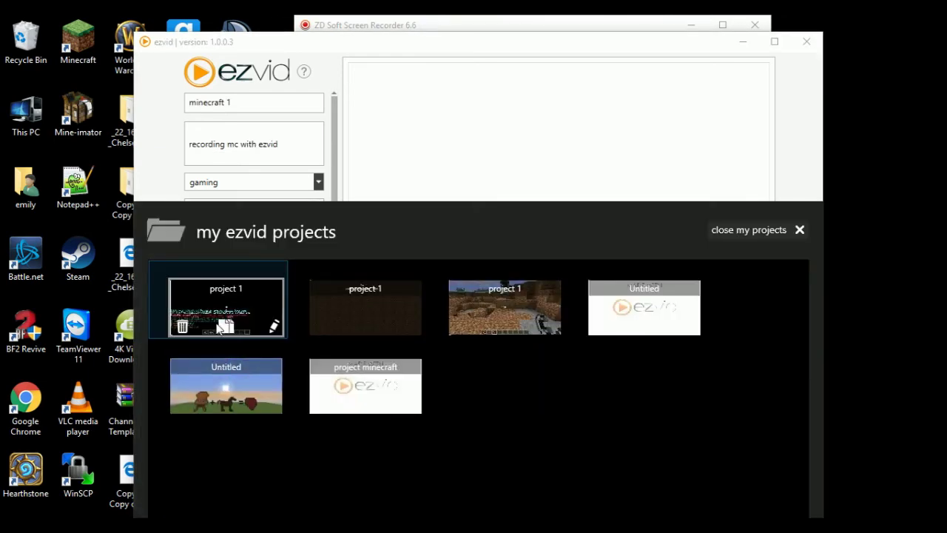
{"action": "left_click", "coordinate": [272, 331]}
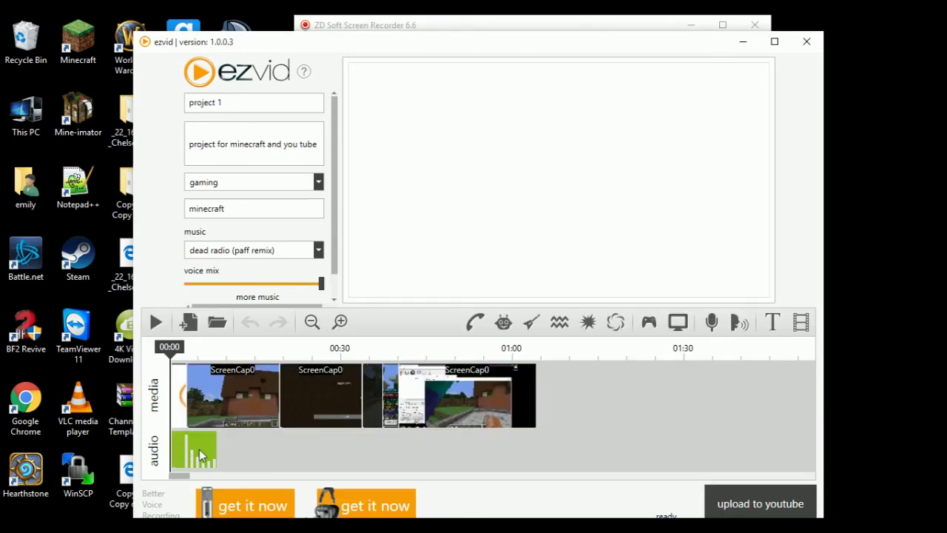
Step: Preview project 1 to 00:09, then clear all its voice recordings from the audio track
{"action": "key", "text": "space"}
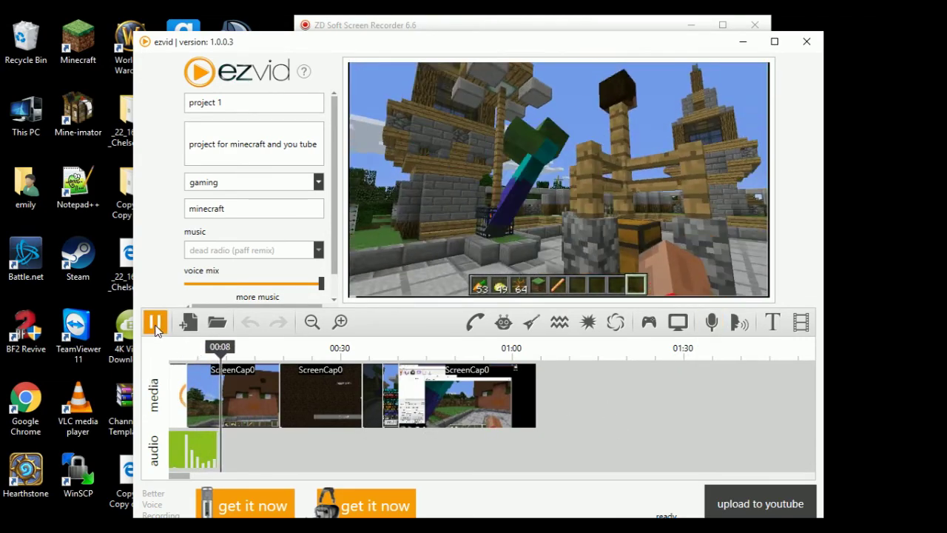
{"action": "left_click", "coordinate": [156, 325]}
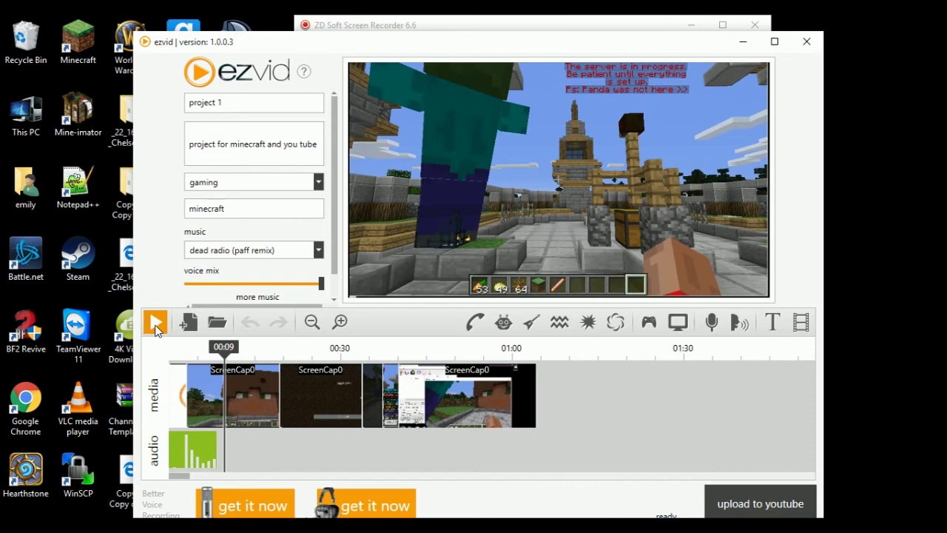
{"action": "right_click", "coordinate": [201, 446]}
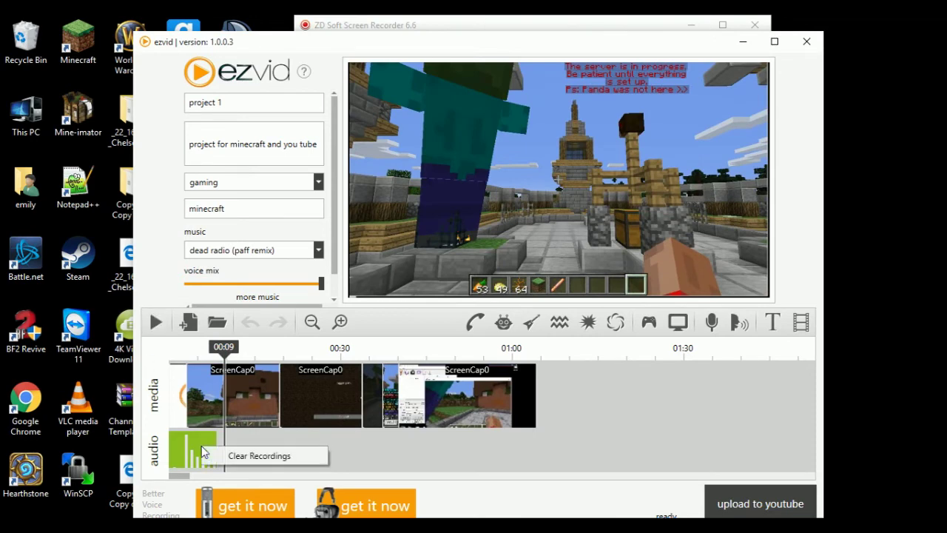
{"action": "left_click", "coordinate": [208, 460]}
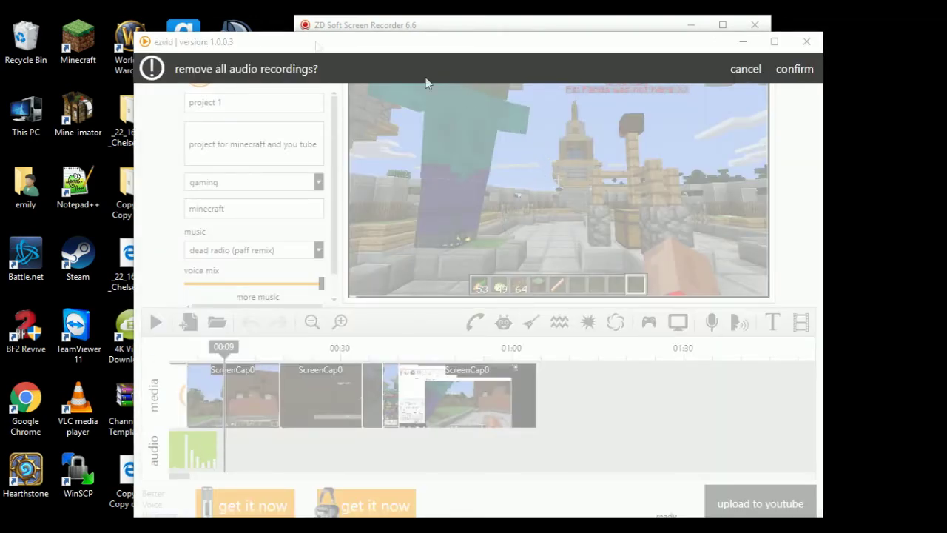
{"action": "left_click", "coordinate": [795, 69]}
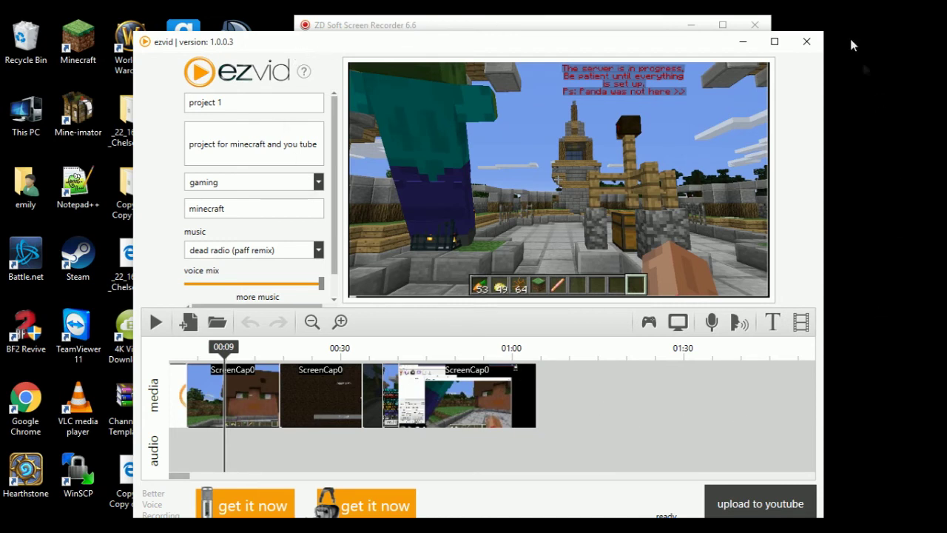
Step: Close ezvid and minimize the screen recorder to reveal the Windows desktop
{"action": "left_click", "coordinate": [808, 42]}
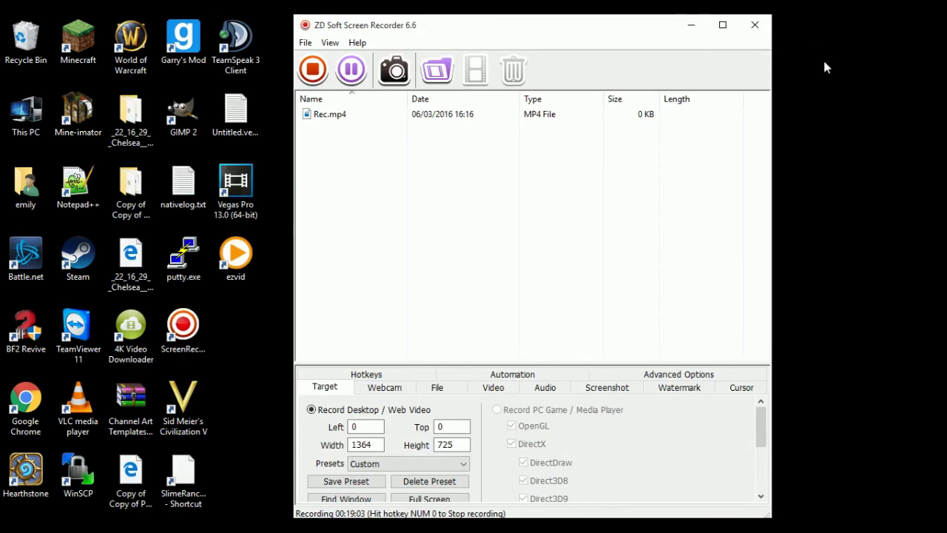
{"action": "left_click", "coordinate": [691, 25]}
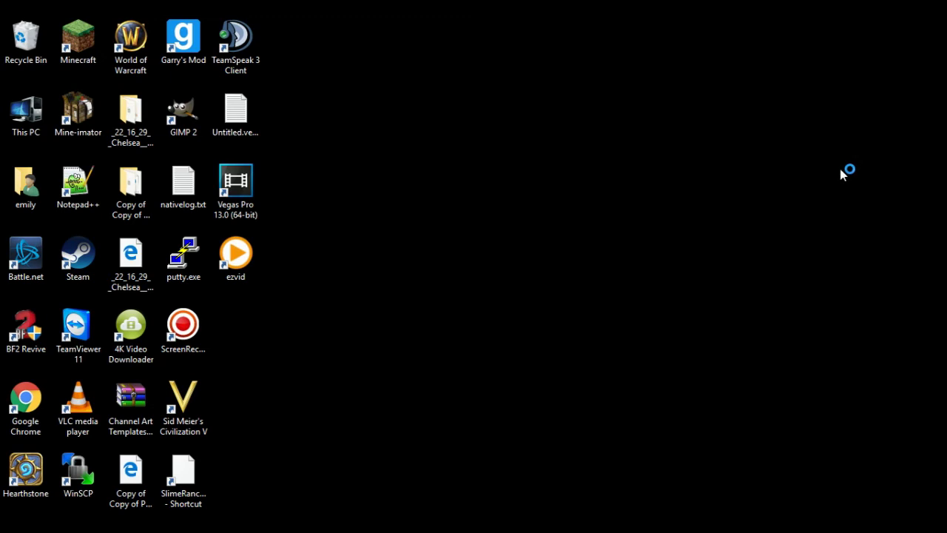
{"action": "mouse_move", "coordinate": [361, 529]}
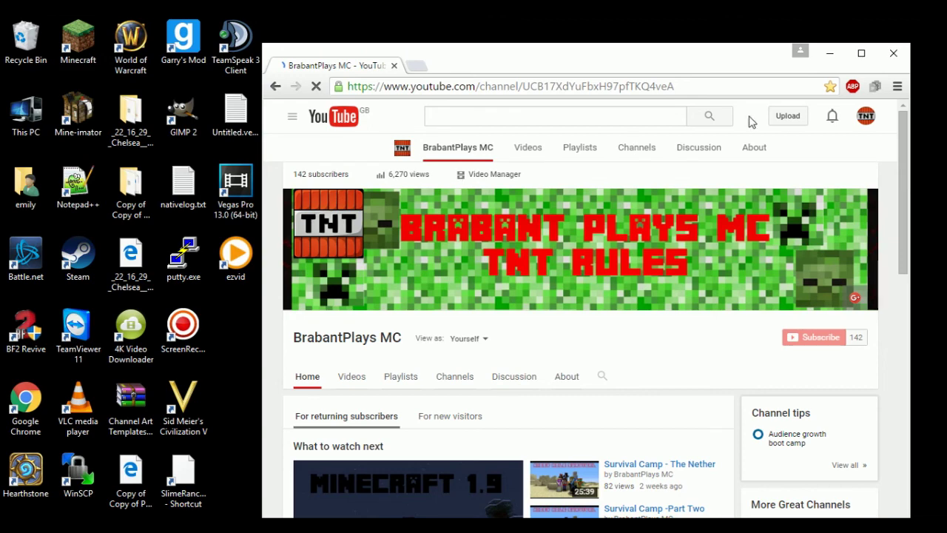
Step: Glance at the YouTube upload page, return to the channel, shift Chrome left, and open the uploaded videos list
{"action": "left_click", "coordinate": [789, 119]}
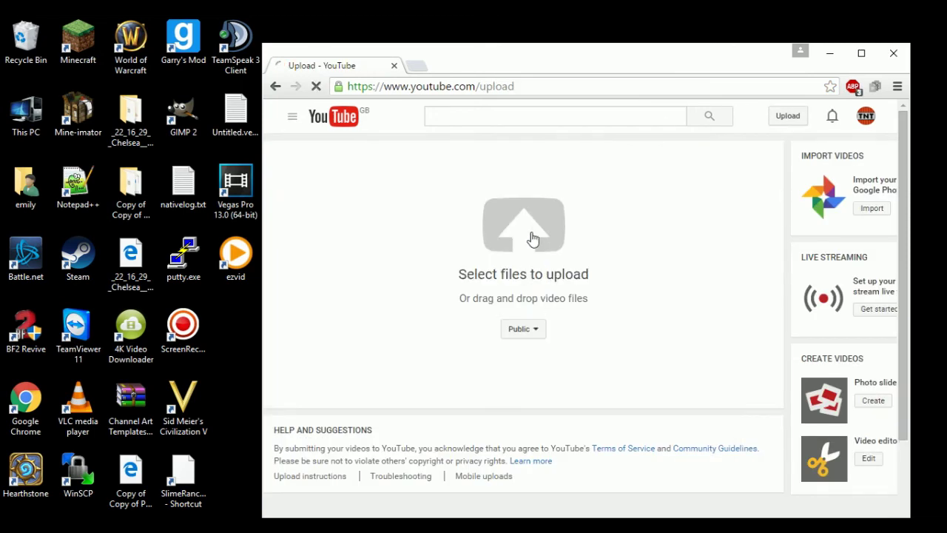
{"action": "left_click", "coordinate": [275, 86]}
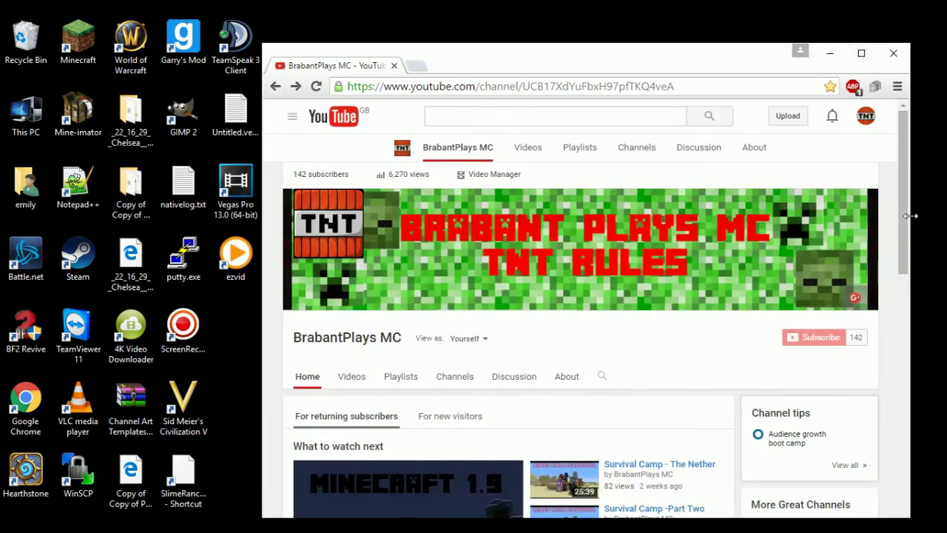
{"action": "left_click_drag", "start_coordinate": [589, 56], "coordinate": [465, 44]}
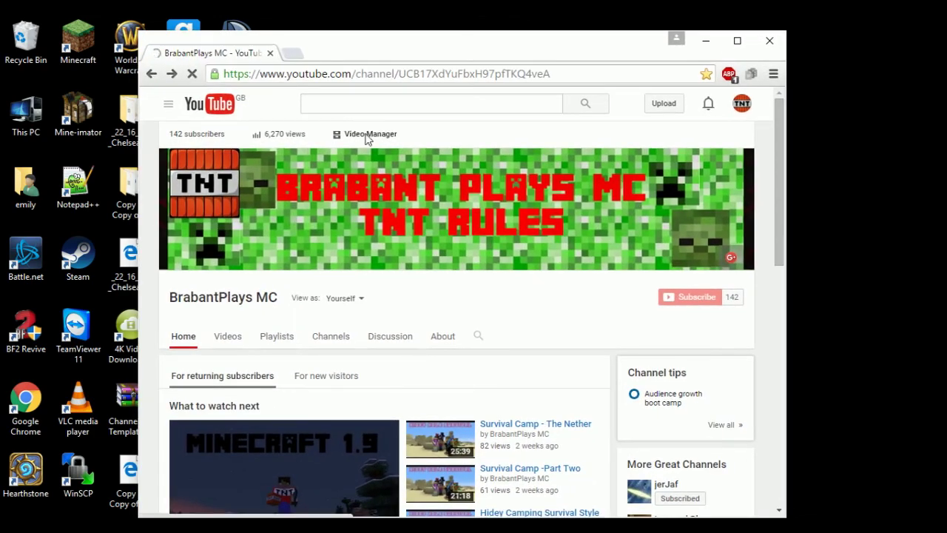
{"action": "left_click", "coordinate": [367, 137]}
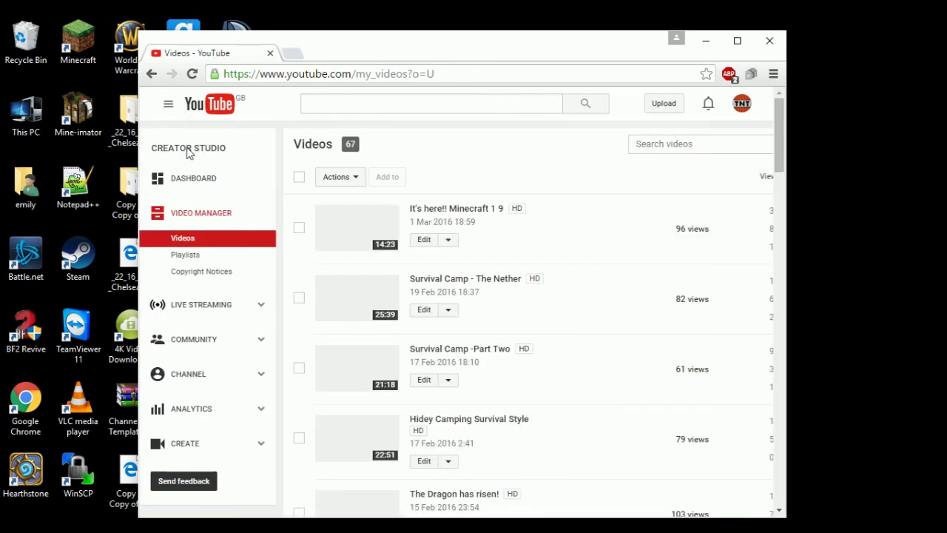
Step: Open the edit page for the newest video, 'It's here!! Minecraft 1 9'
{"action": "left_click", "coordinate": [423, 242]}
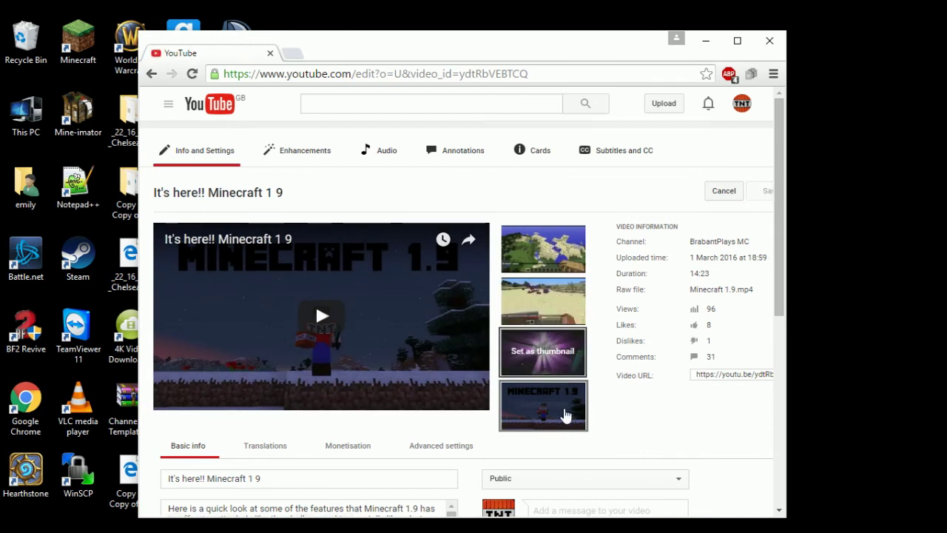
{"action": "mouse_move", "coordinate": [566, 416]}
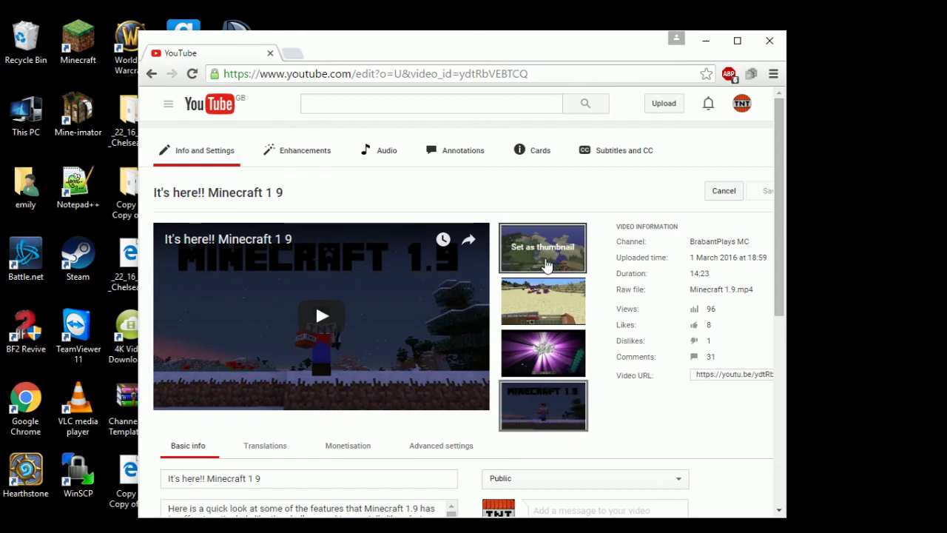
Step: Review the video's description and tags, and leave its privacy set to Public
{"action": "mouse_move", "coordinate": [540, 354]}
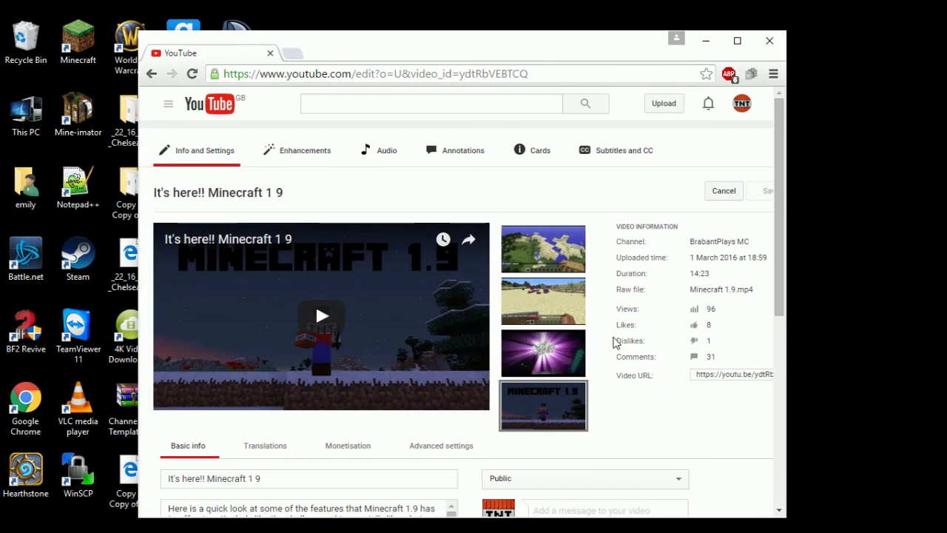
{"action": "scroll", "coordinate": [641, 342], "scroll_direction": "down", "scroll_amount": 1}
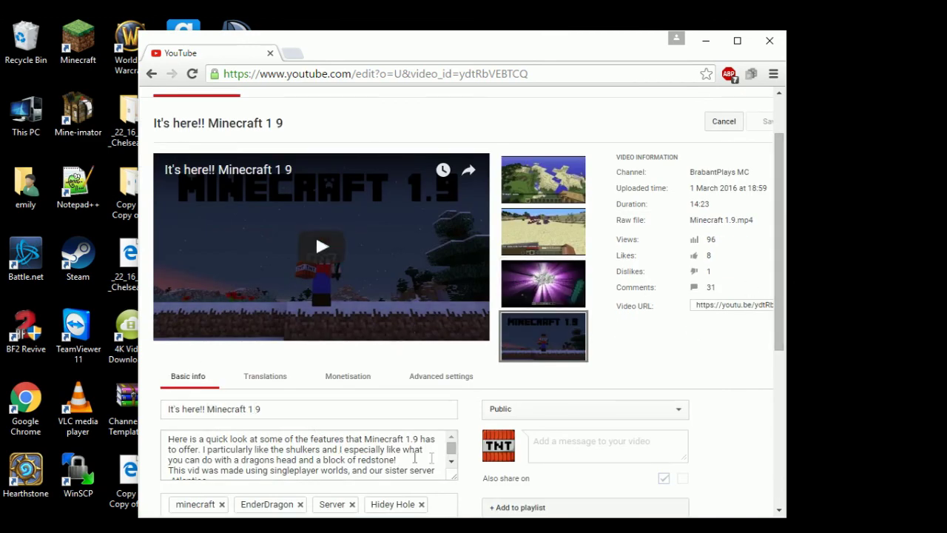
{"action": "scroll", "coordinate": [452, 460], "scroll_direction": "down", "scroll_amount": 5}
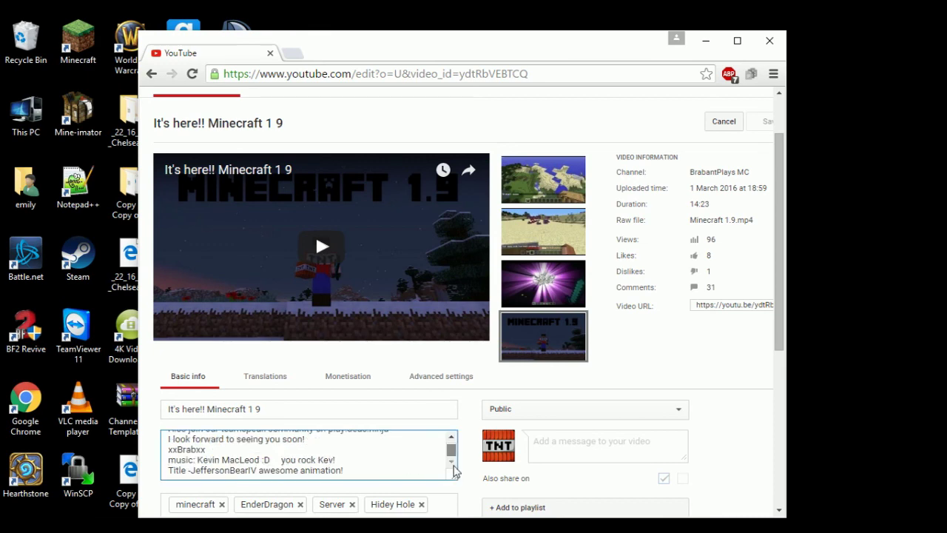
{"action": "scroll", "coordinate": [450, 456], "scroll_direction": "down", "scroll_amount": 4}
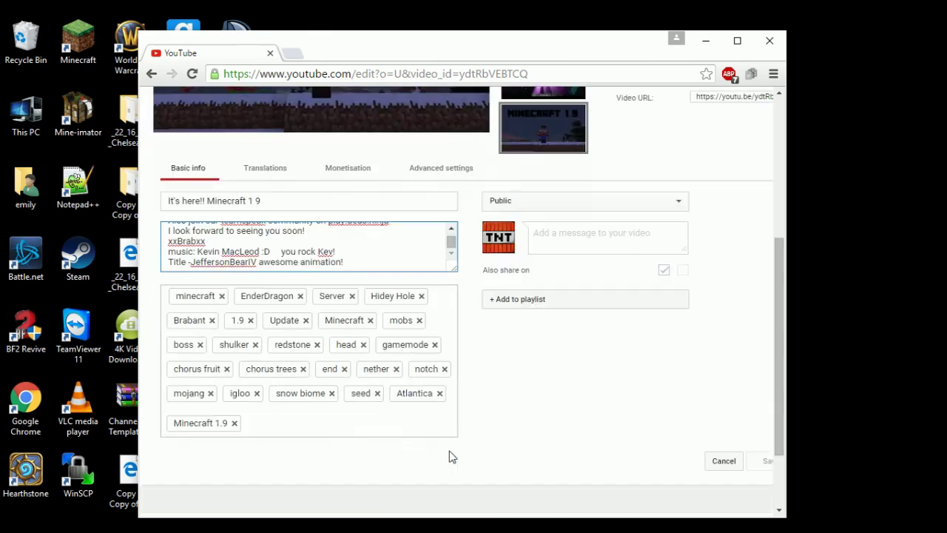
{"action": "scroll", "coordinate": [560, 424], "scroll_direction": "up", "scroll_amount": 2}
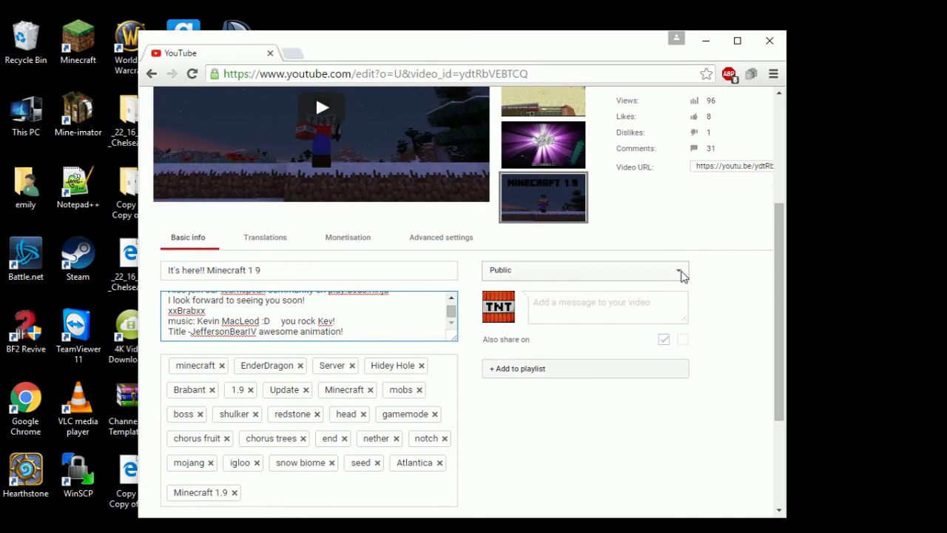
{"action": "left_click", "coordinate": [681, 273]}
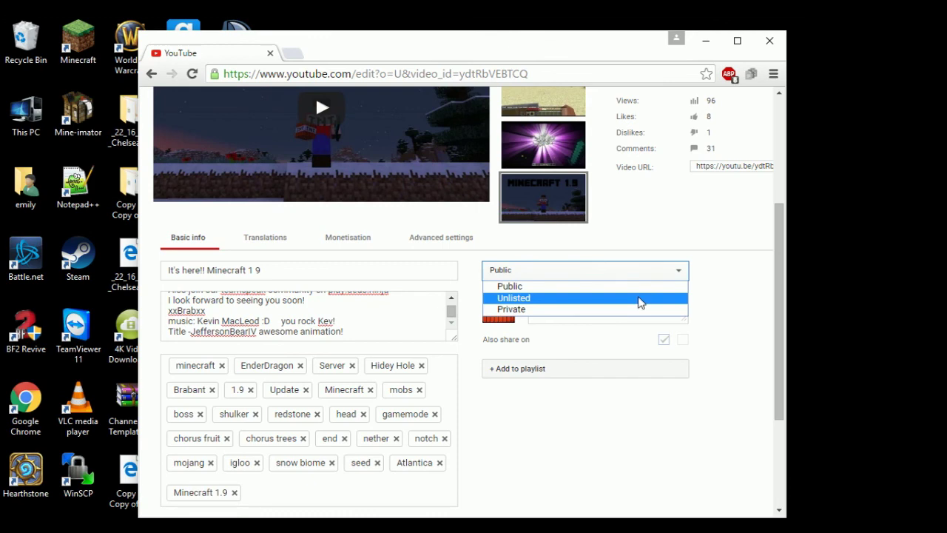
{"action": "left_click", "coordinate": [628, 273]}
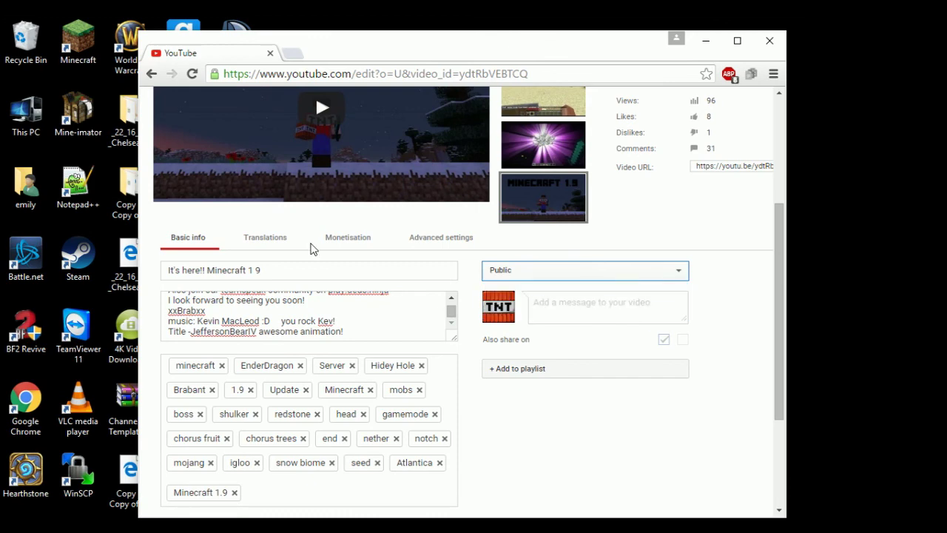
Step: View the video's Monetisation settings, with monetising with ads turned on
{"action": "scroll", "coordinate": [311, 249], "scroll_direction": "up", "scroll_amount": 1}
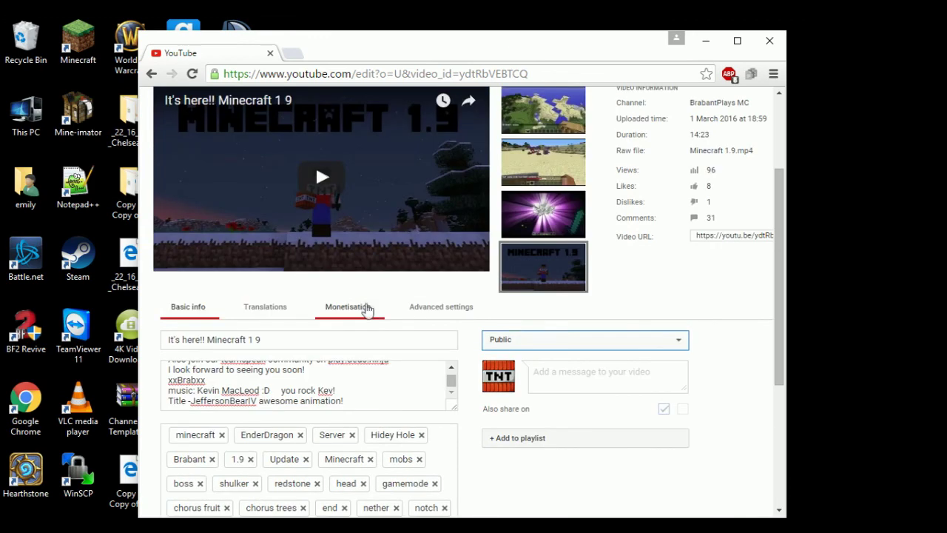
{"action": "left_click", "coordinate": [365, 311]}
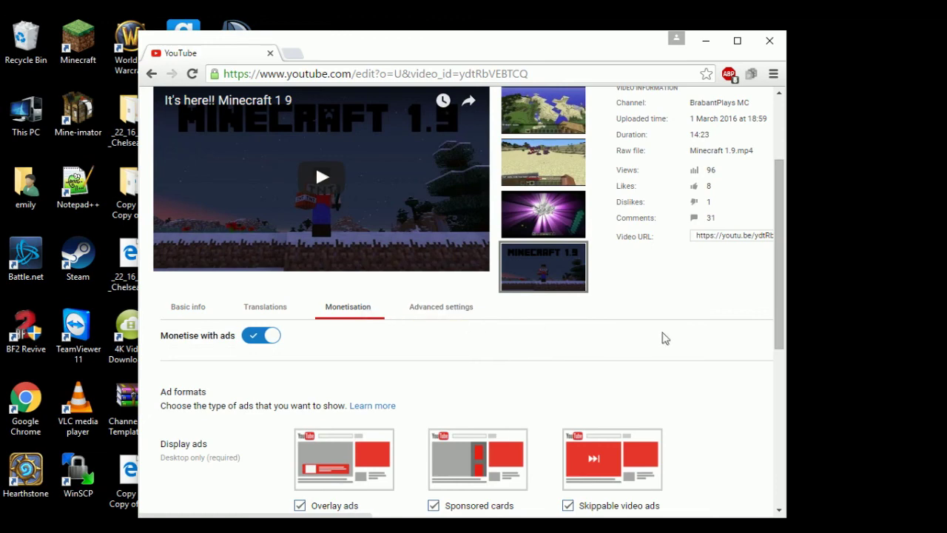
{"action": "scroll", "coordinate": [662, 366], "scroll_direction": "down", "scroll_amount": 3}
{"action": "scroll", "coordinate": [657, 376], "scroll_direction": "up", "scroll_amount": 5}
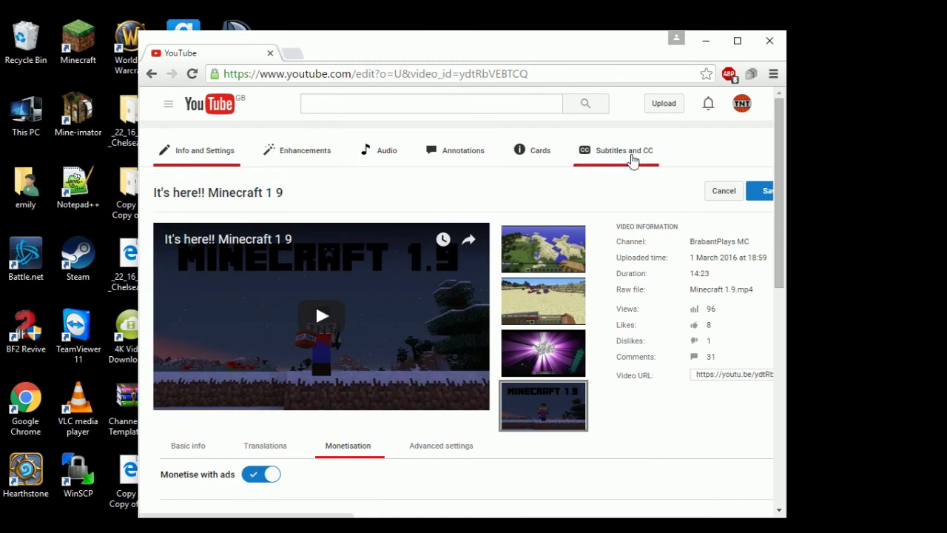
Step: Leave the video editor without saving via My Channel, then scroll down to the uploads and three playlists
{"action": "left_click", "coordinate": [168, 106]}
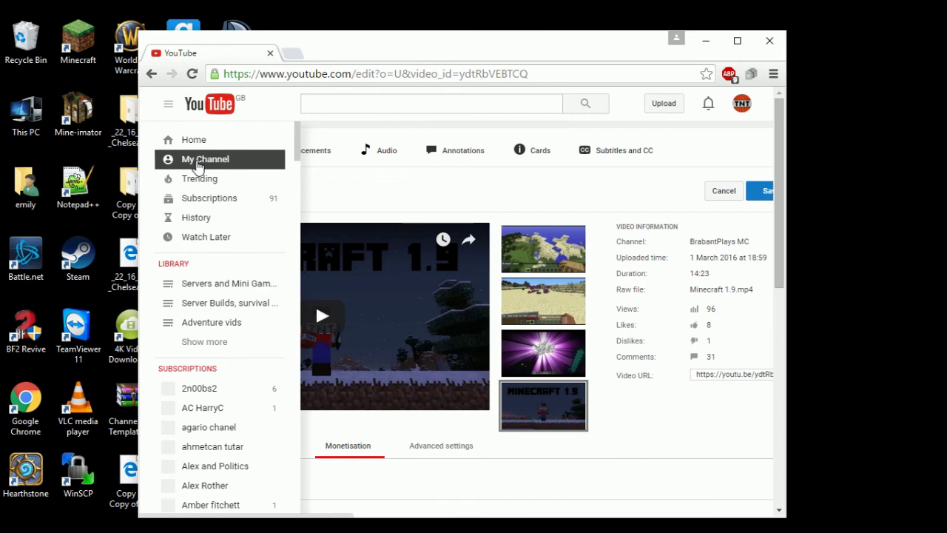
{"action": "left_click", "coordinate": [197, 165]}
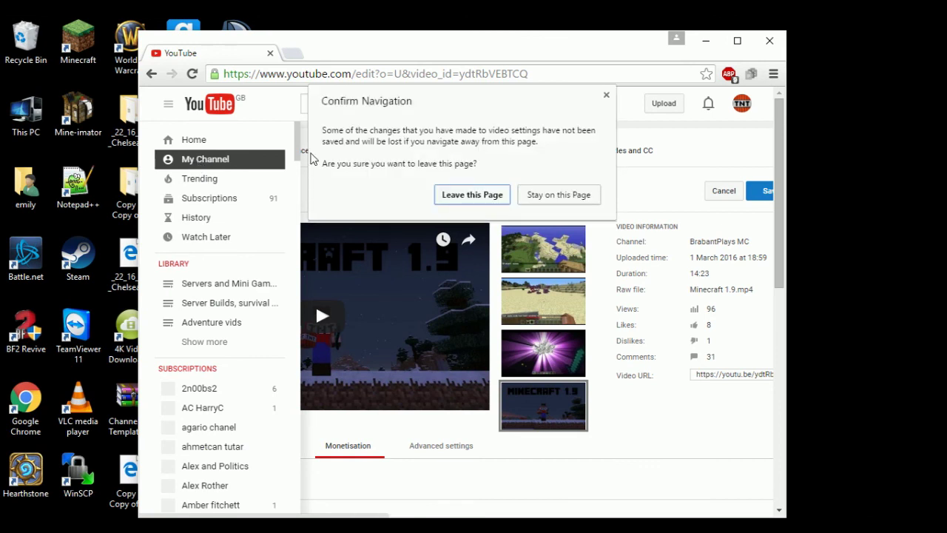
{"action": "left_click", "coordinate": [474, 196]}
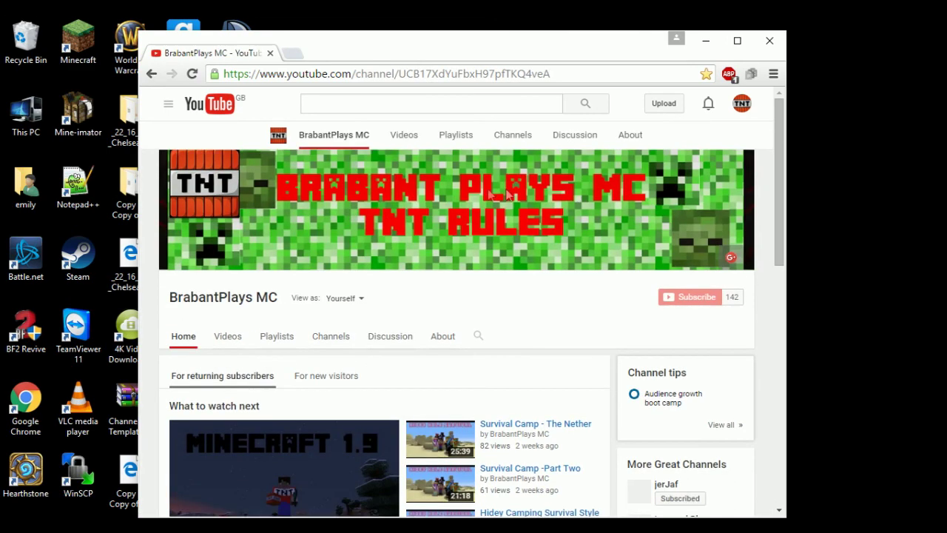
{"action": "scroll", "coordinate": [555, 341], "scroll_direction": "down", "scroll_amount": 1}
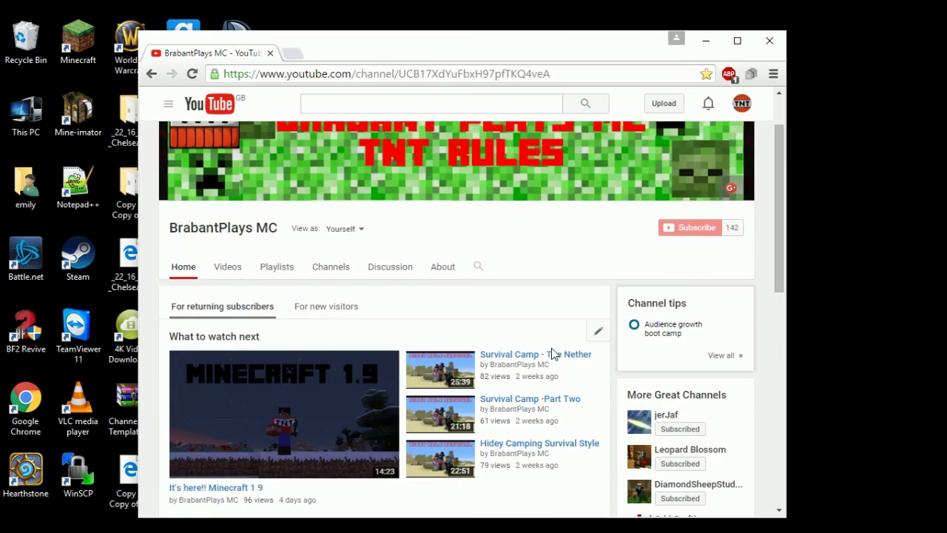
{"action": "scroll", "coordinate": [552, 354], "scroll_direction": "down", "scroll_amount": 5}
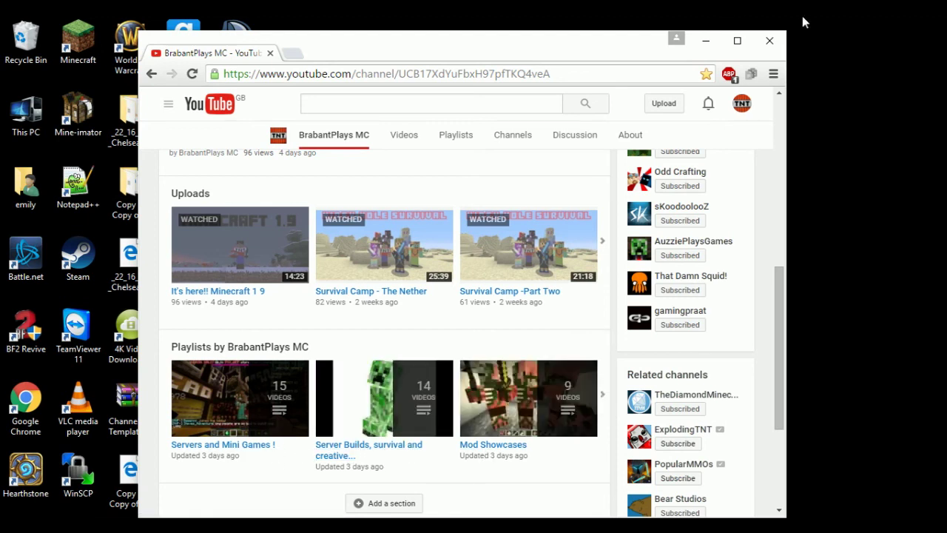
Step: Close Chrome and restore the ZD Soft Screen Recorder window showing Rec.mp4
{"action": "left_click", "coordinate": [772, 42]}
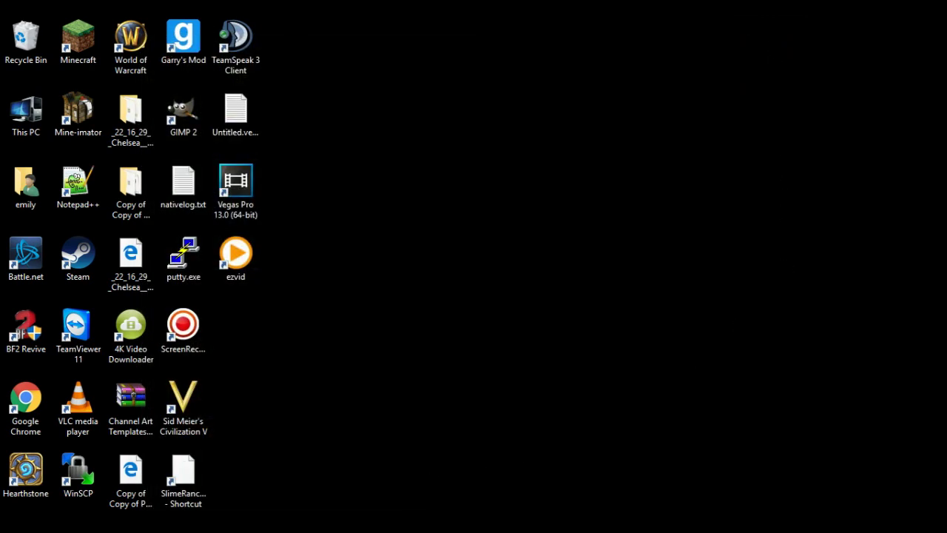
{"action": "mouse_move", "coordinate": [361, 532]}
{"action": "left_click", "coordinate": [360, 532]}
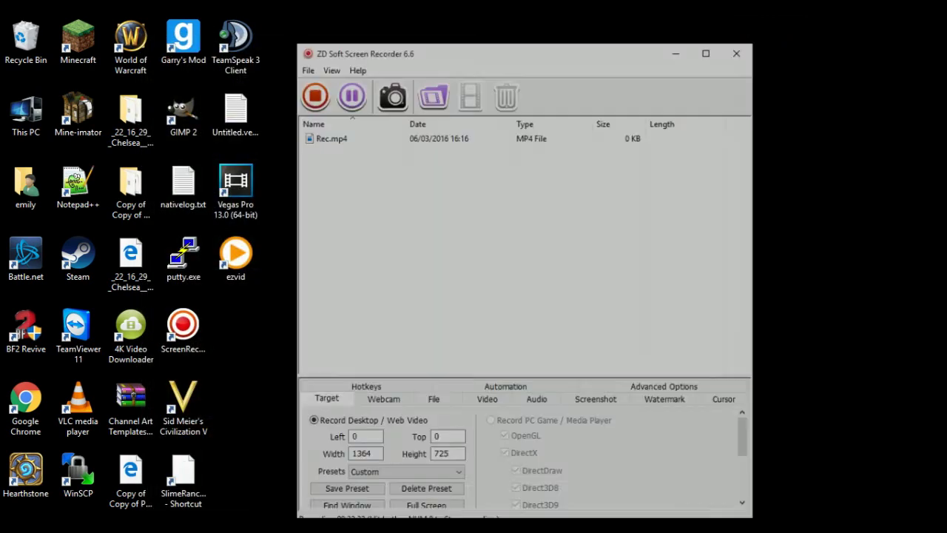